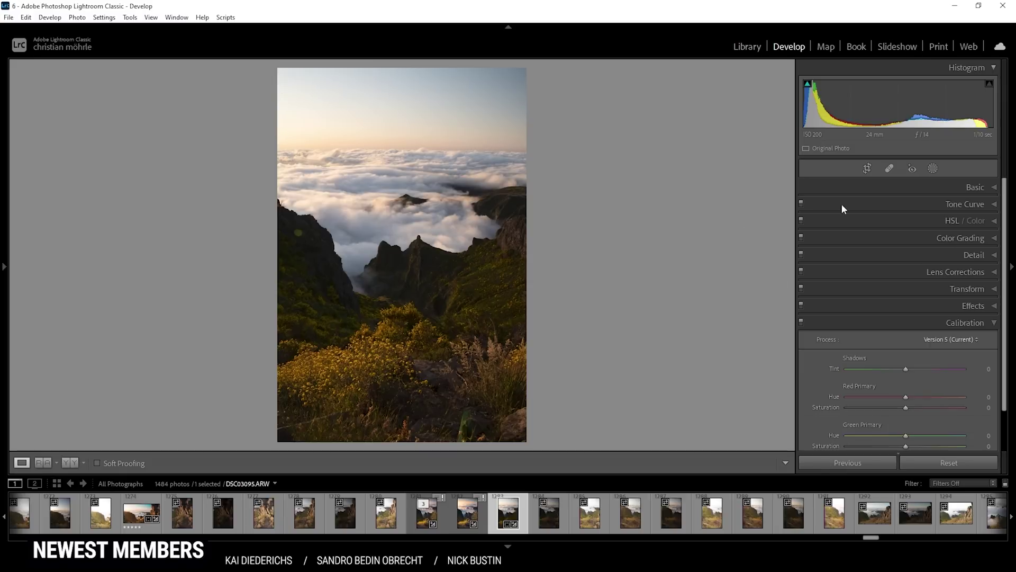
Switch the photo's profile to Adobe Neutral in the Basic panel
left_click(994, 188)
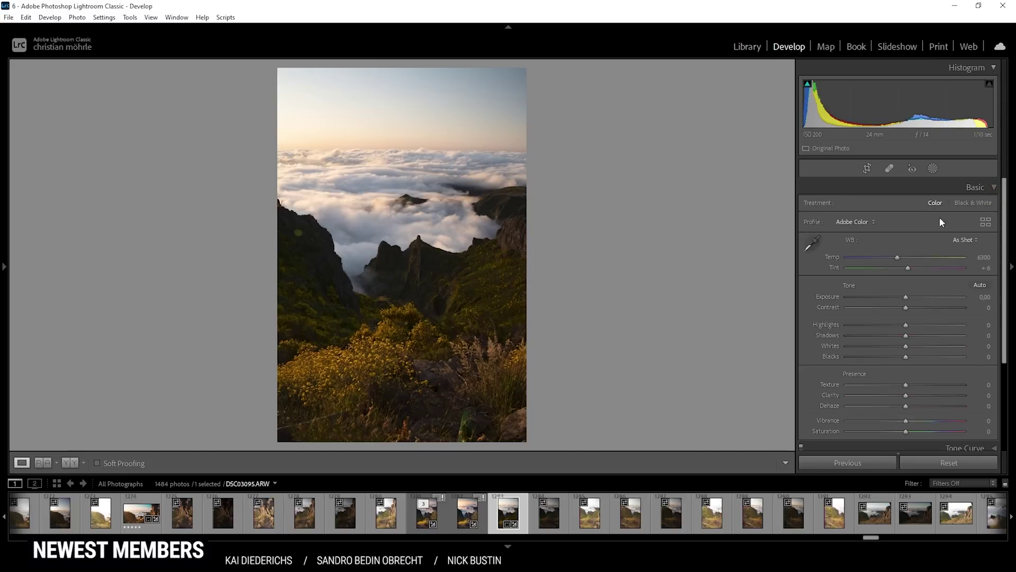
left_click(872, 224)
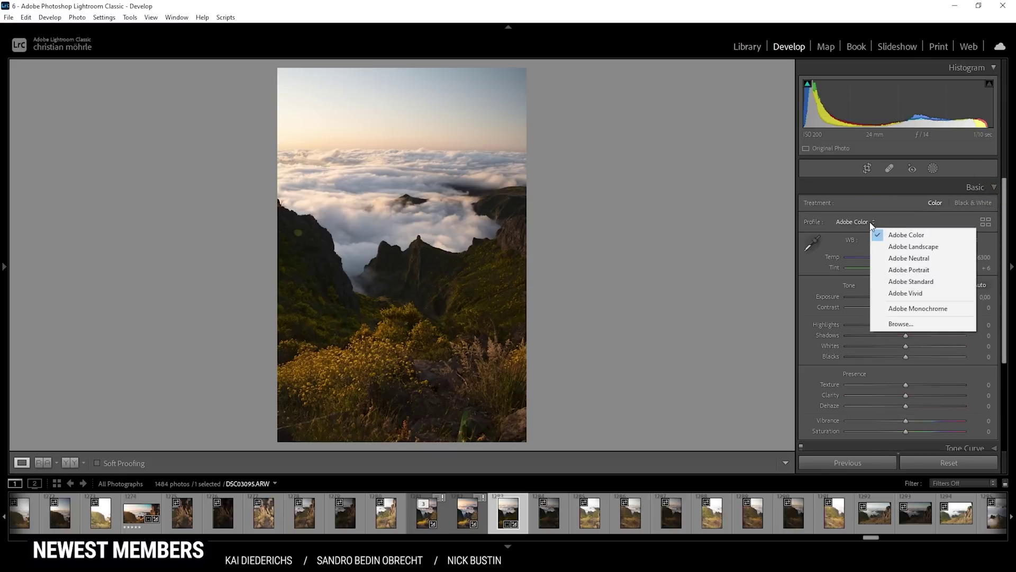
left_click(897, 258)
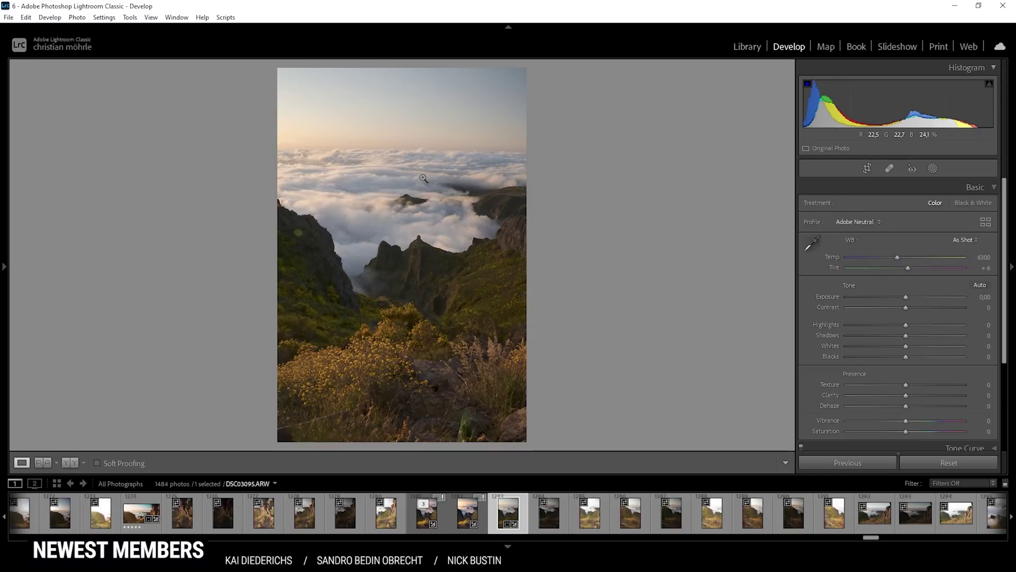
Open the full Profile Browser and scroll through the Adobe Raw profiles
left_click(883, 222)
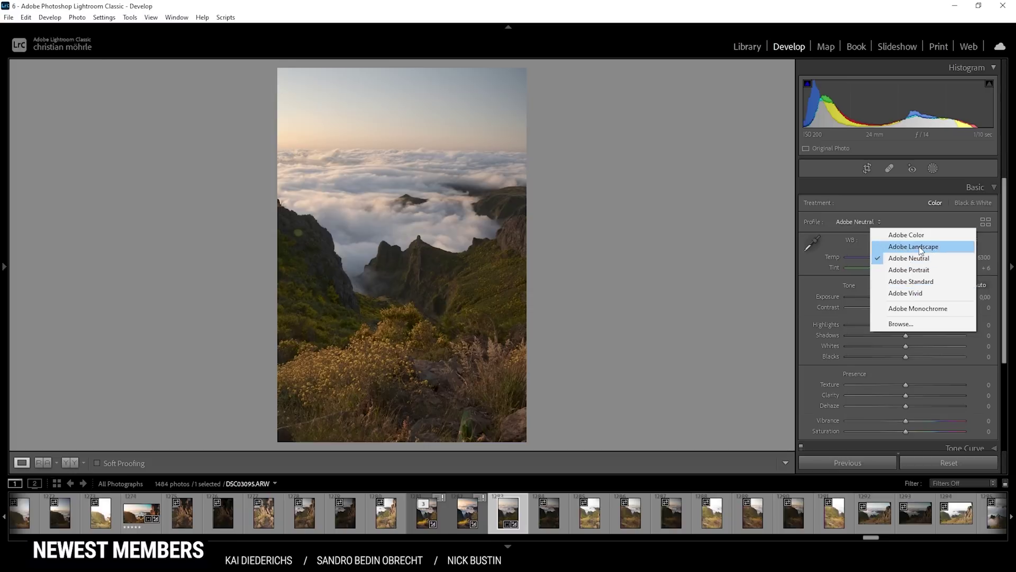
left_click(915, 325)
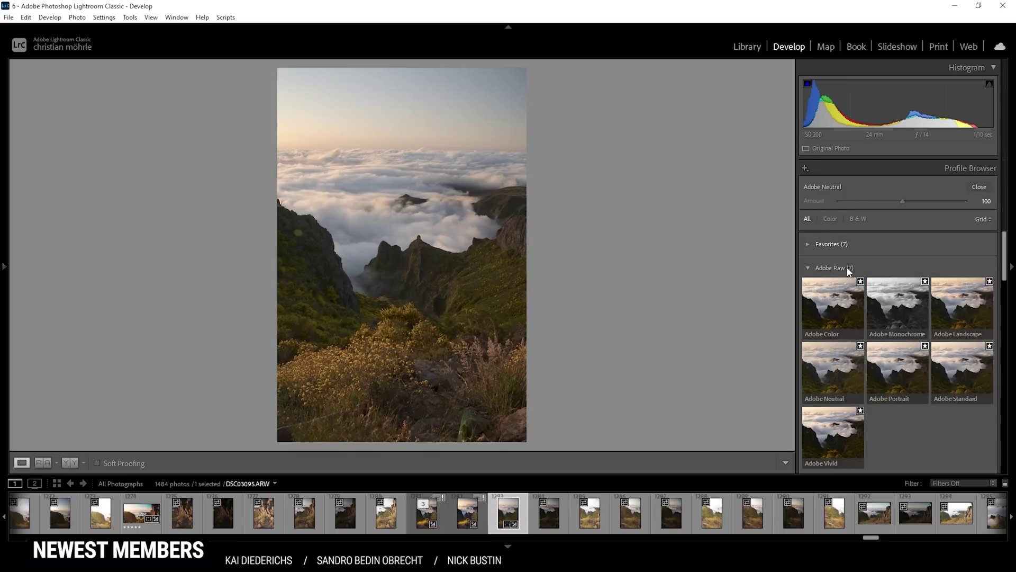
scroll(1001, 253, "down", 1)
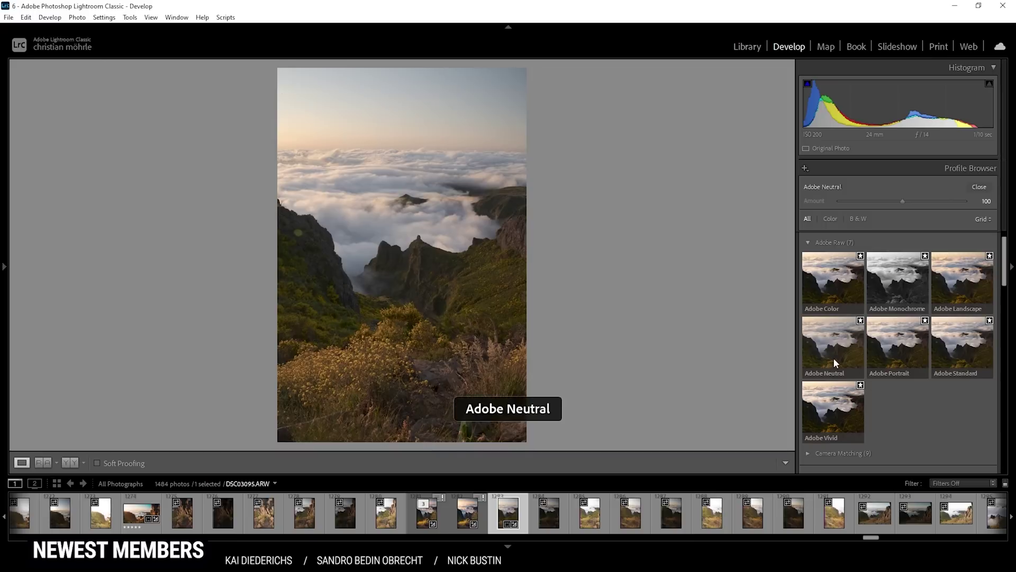
Close the Profile Browser and set white balance to Auto
left_click(979, 187)
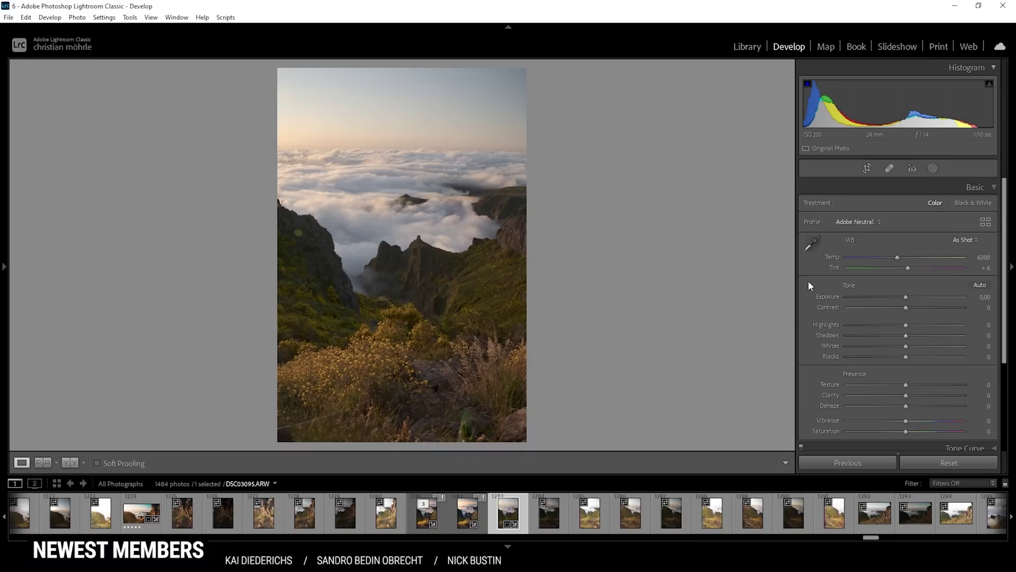
left_click(963, 241)
left_click(958, 264)
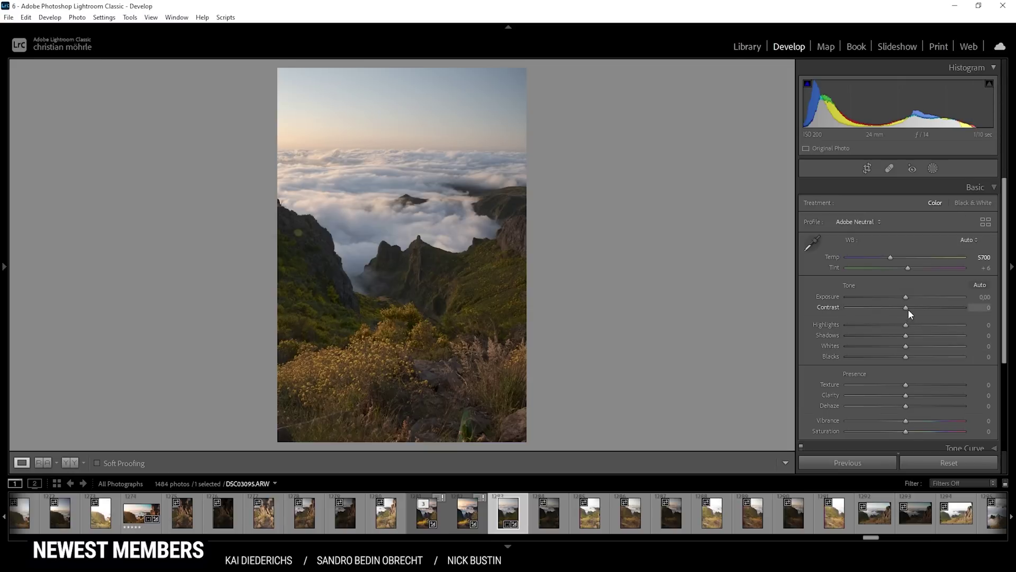
Set Highlights +18, Shadows -26, Whites +40, Blacks +20, Texture +13 and Vibrance +17
left_click_drag(908, 323, 918, 325)
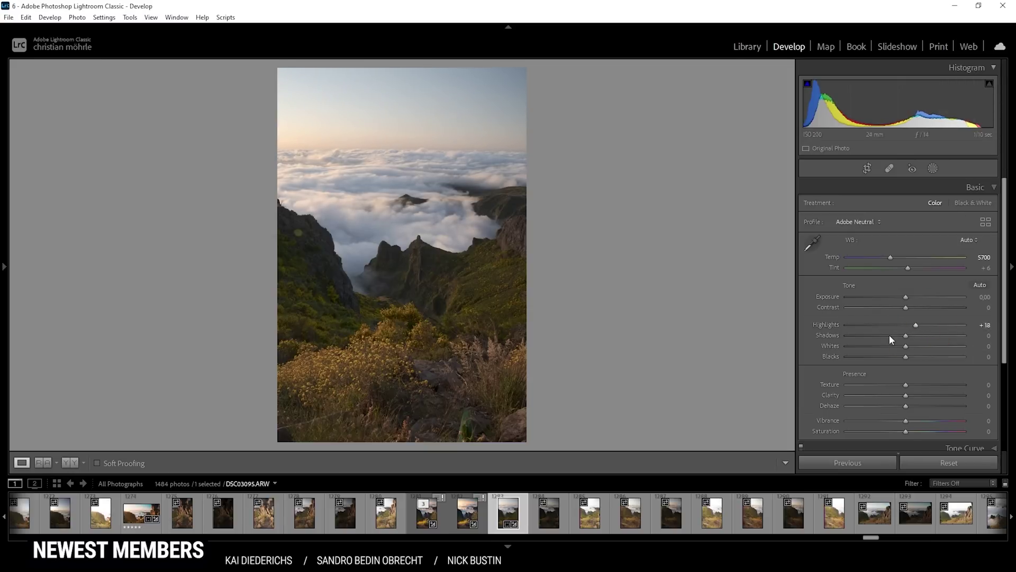
left_click_drag(907, 340, 888, 333)
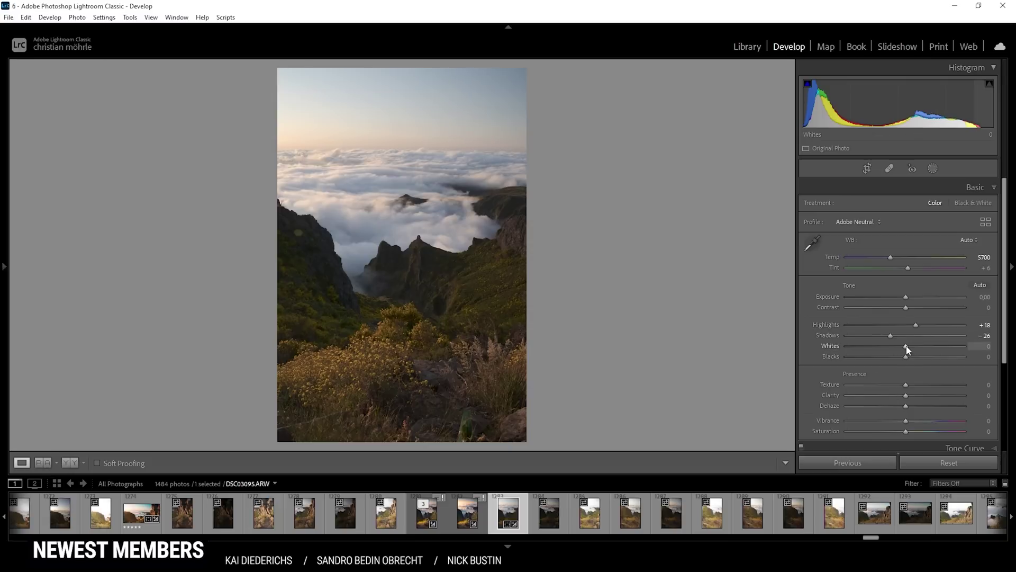
left_click_drag(907, 345, 931, 358)
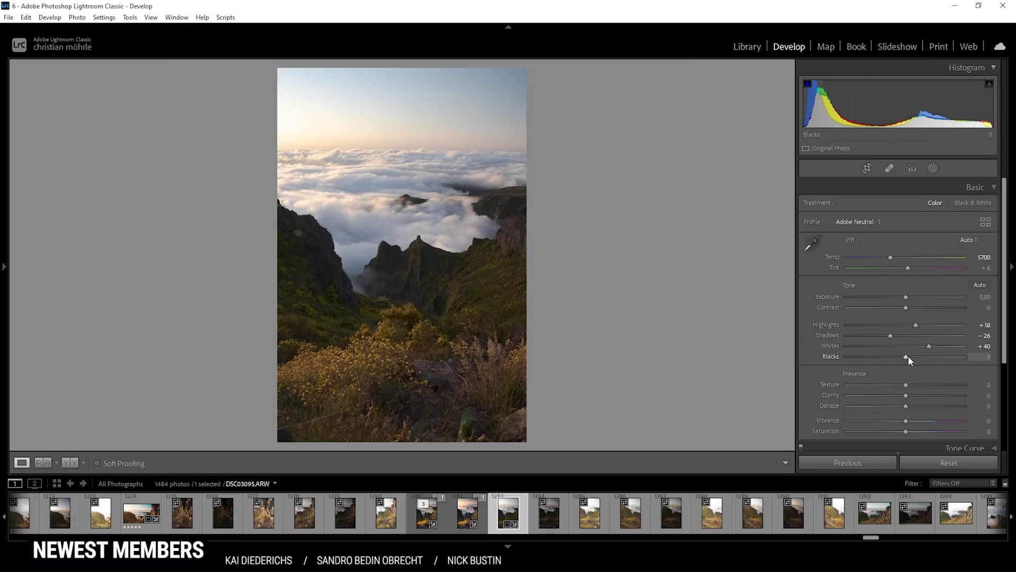
left_click_drag(908, 356, 916, 358)
left_click_drag(916, 359, 917, 358)
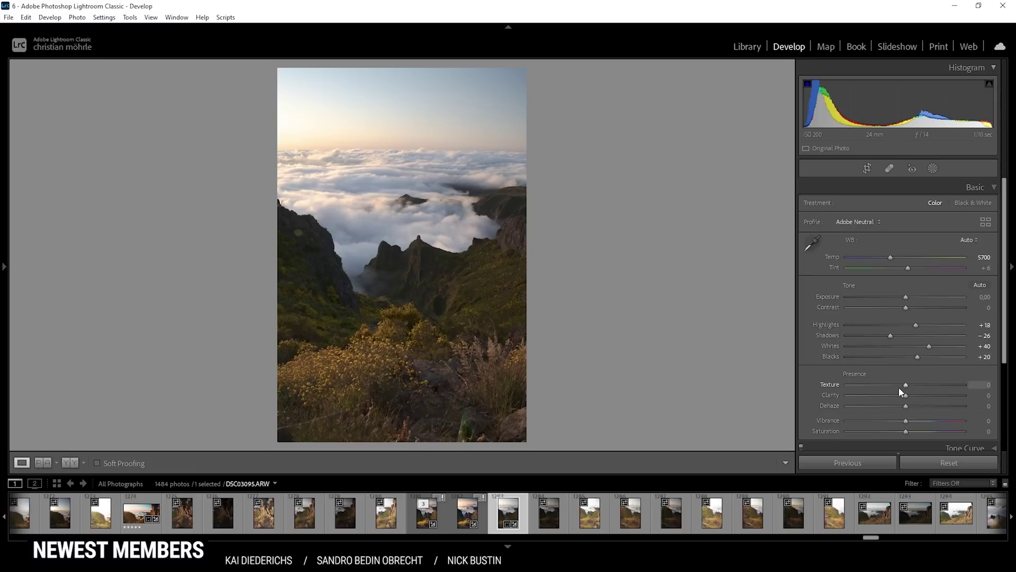
left_click_drag(907, 390, 913, 397)
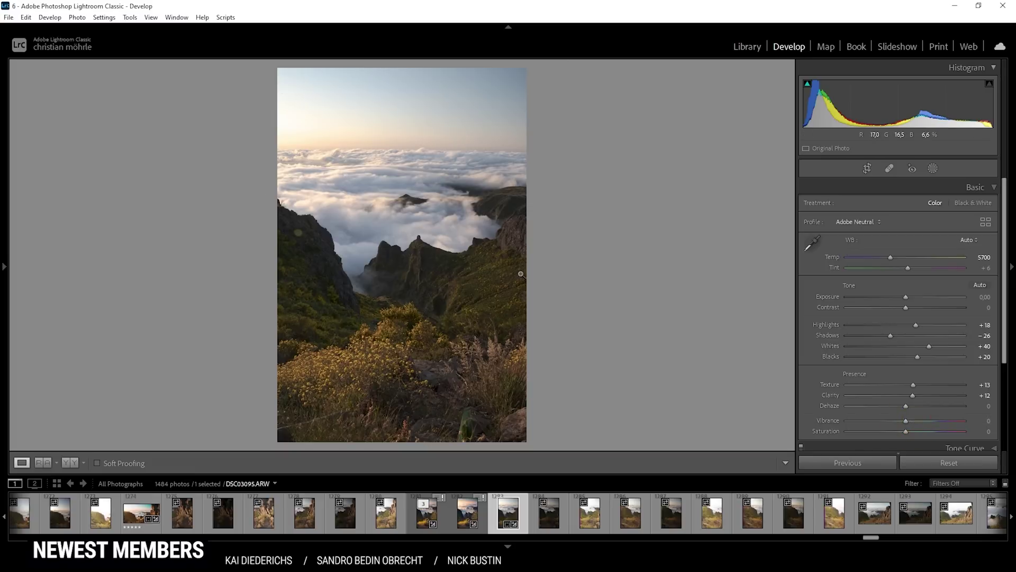
left_click_drag(907, 420, 919, 421)
Compare the edit side by side with the original, return to Loupe, and open Masking
left_click(69, 462)
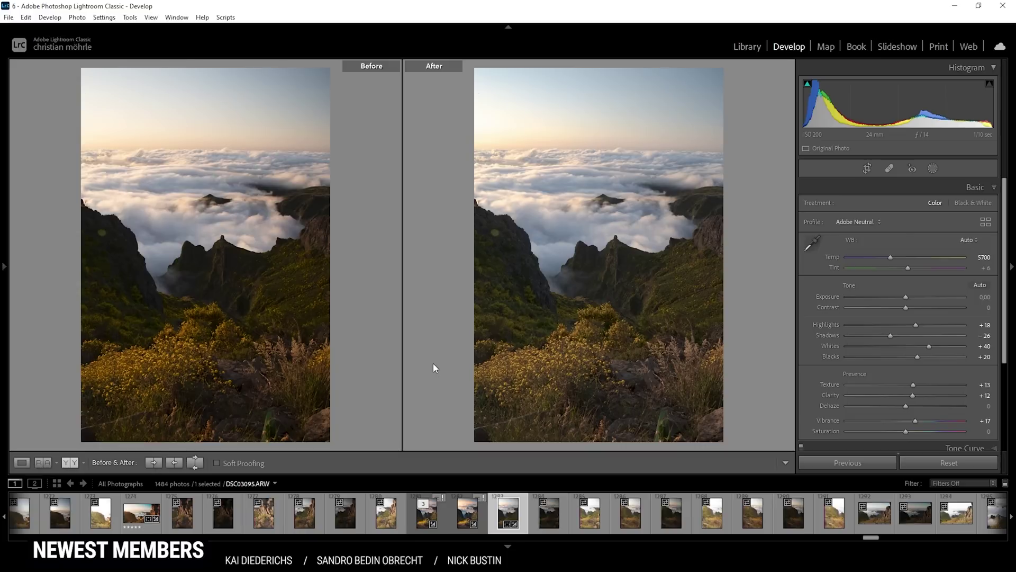
left_click(21, 462)
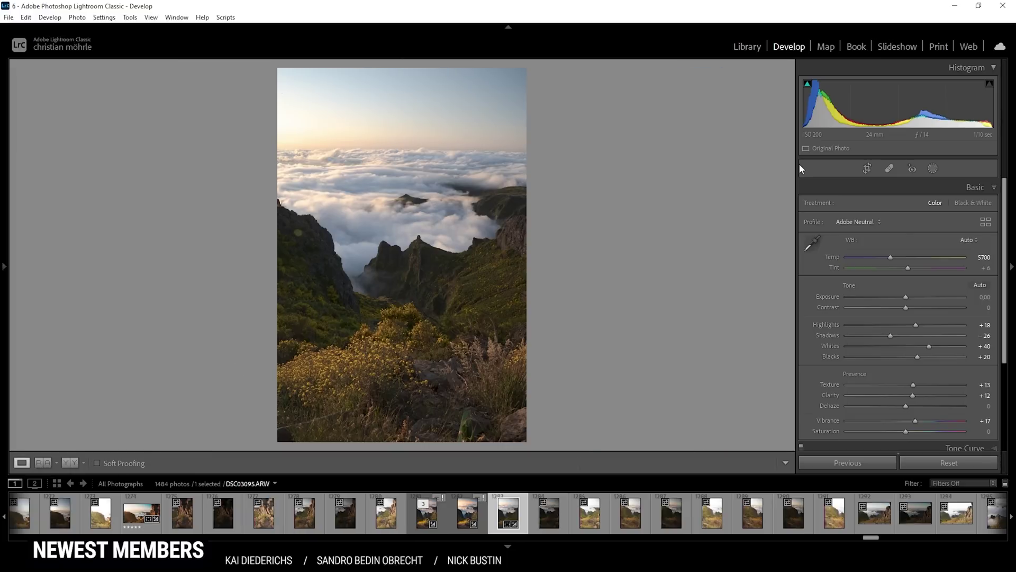
left_click(933, 169)
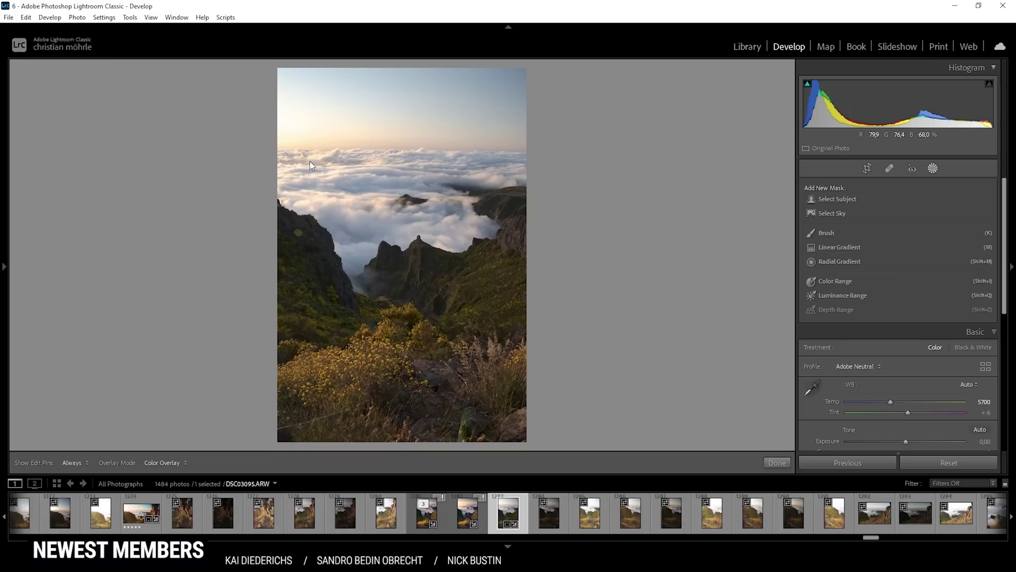
Draw a radial gradient mask over the glow at the left horizon
left_click(842, 262)
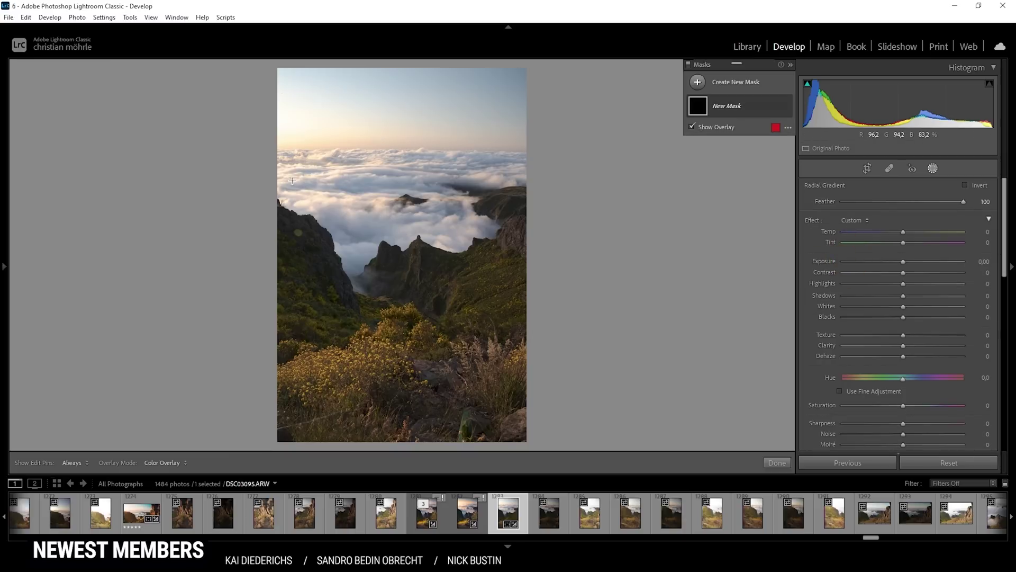
left_click_drag(257, 149, 443, 190)
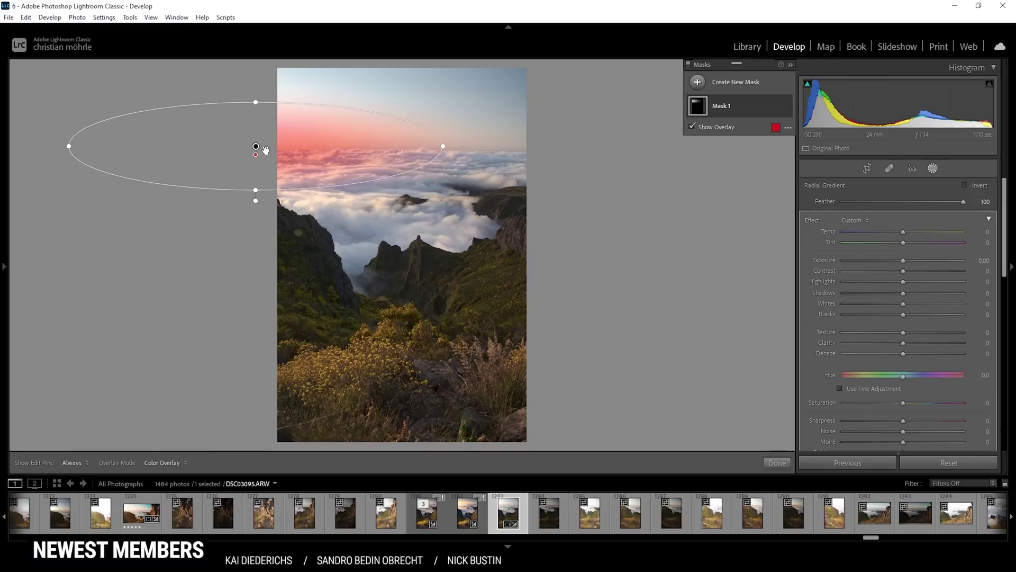
mouse_move(266, 152)
left_mouse_down()
mouse_move(278, 152)
mouse_move(269, 150)
left_mouse_up()
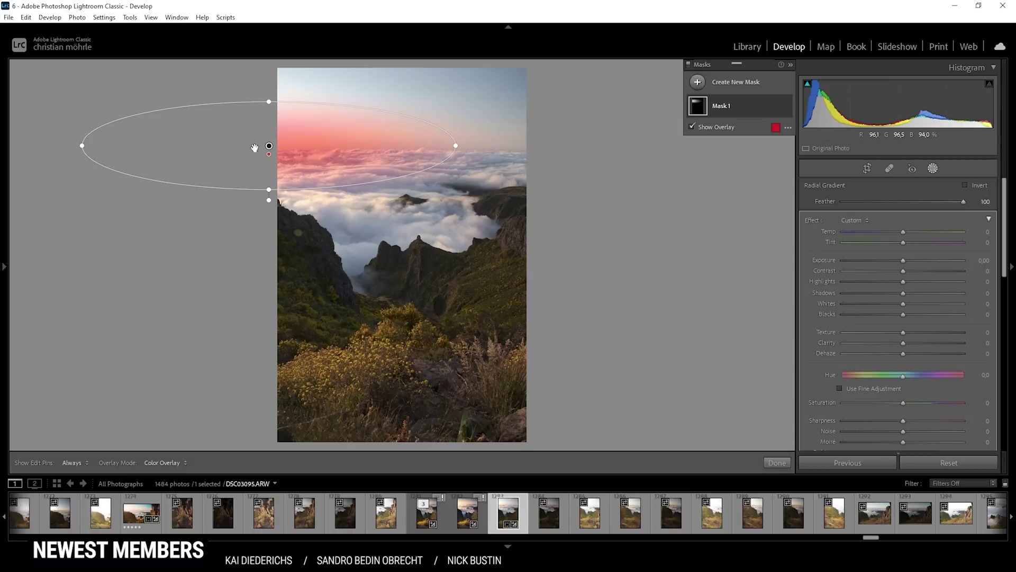
left_click_drag(269, 146, 275, 146)
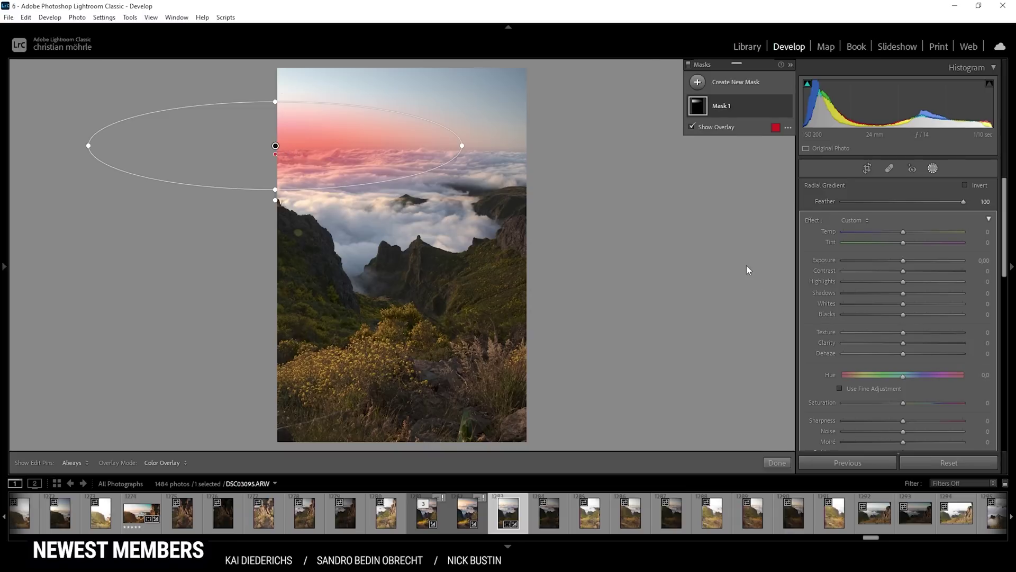
Hide the overlay and set the mask's Blacks to 100 and Dehaze to -27
key("o")
left_click_drag(906, 314, 998, 323)
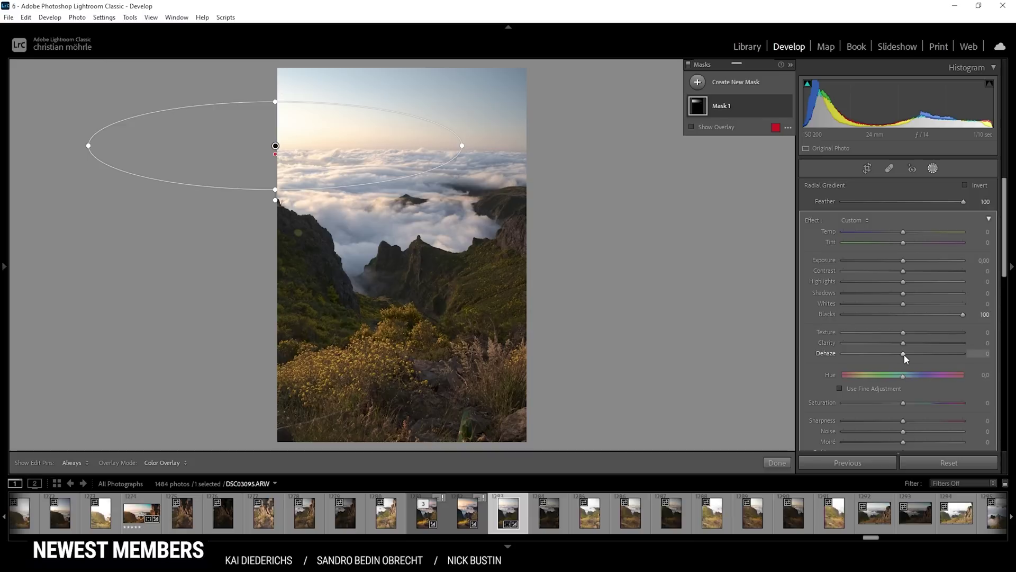
left_click_drag(903, 354, 896, 358)
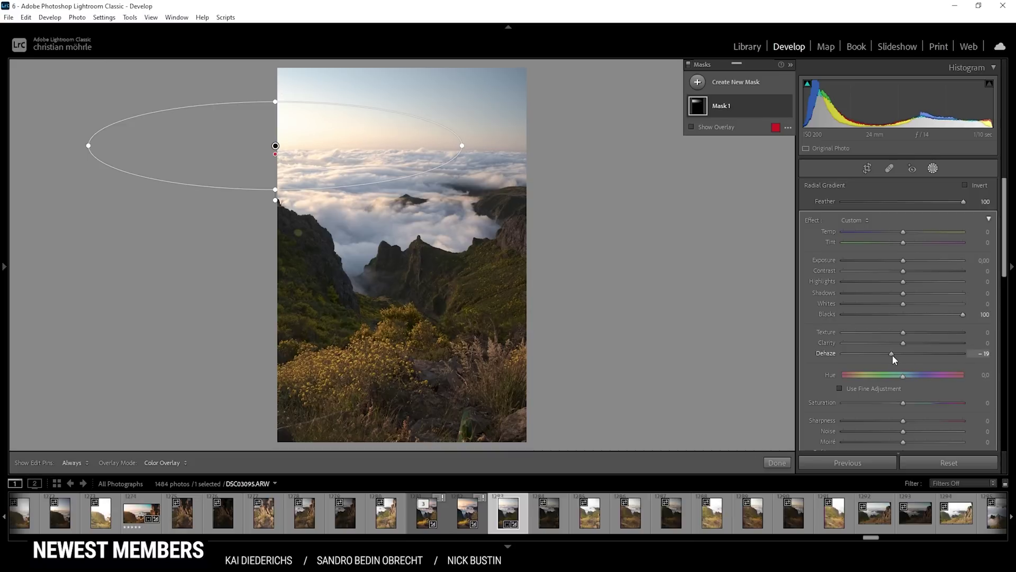
left_click_drag(893, 354, 888, 355)
right_click(706, 119)
Add a small second radial gradient at the left horizon edge
left_click(772, 165)
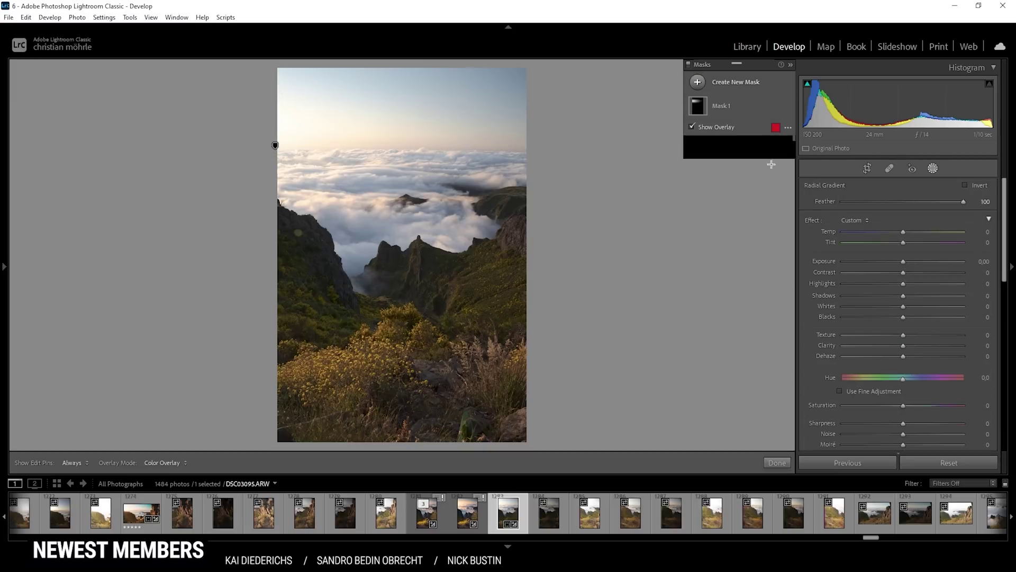
left_click_drag(250, 147, 277, 147)
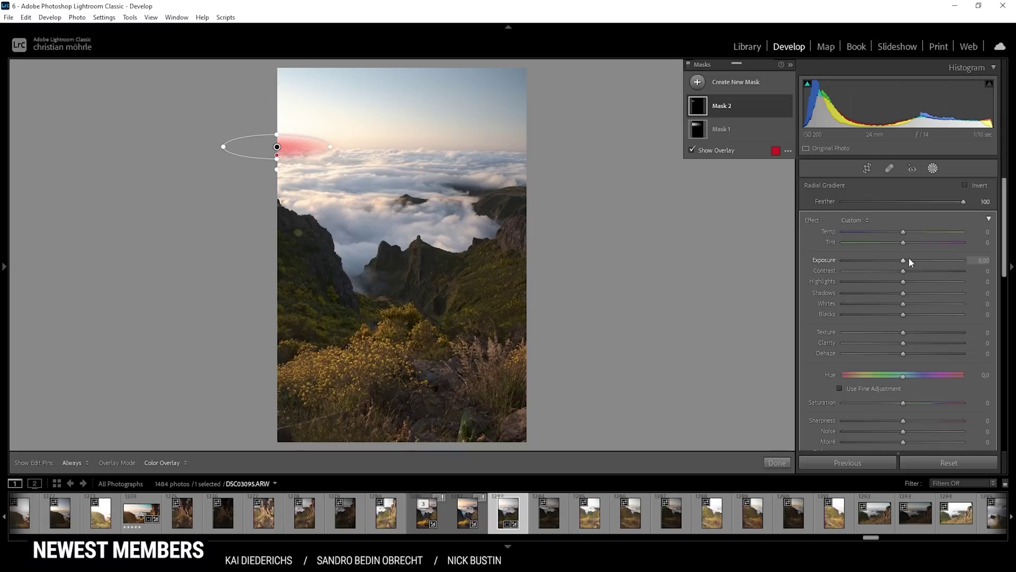
key("o")
Give Mask 2 Exposure 0.39, Dehaze -19 and Temp 30
left_click_drag(906, 261, 911, 265)
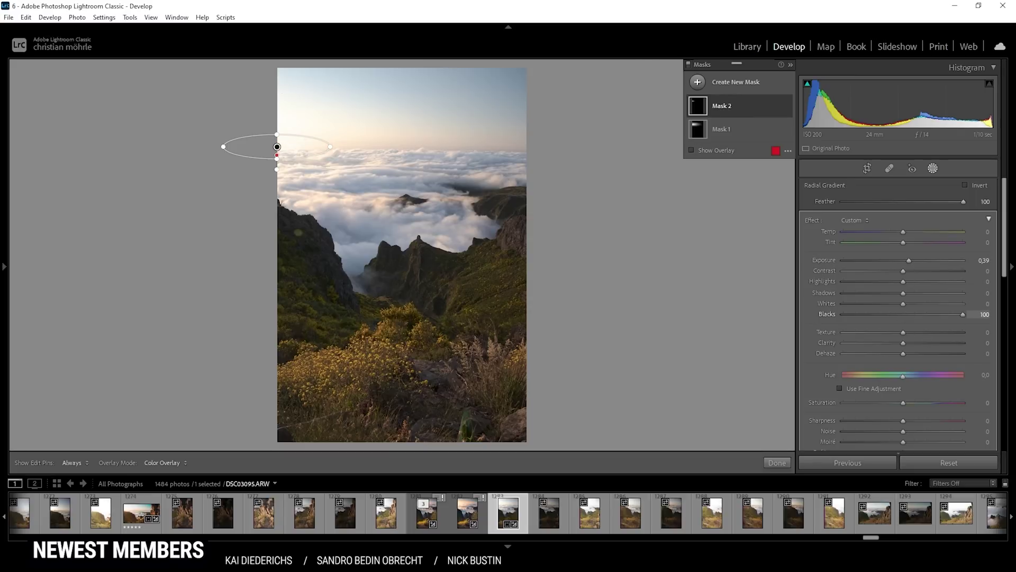
left_click_drag(904, 354, 902, 355)
left_click_drag(895, 354, 891, 355)
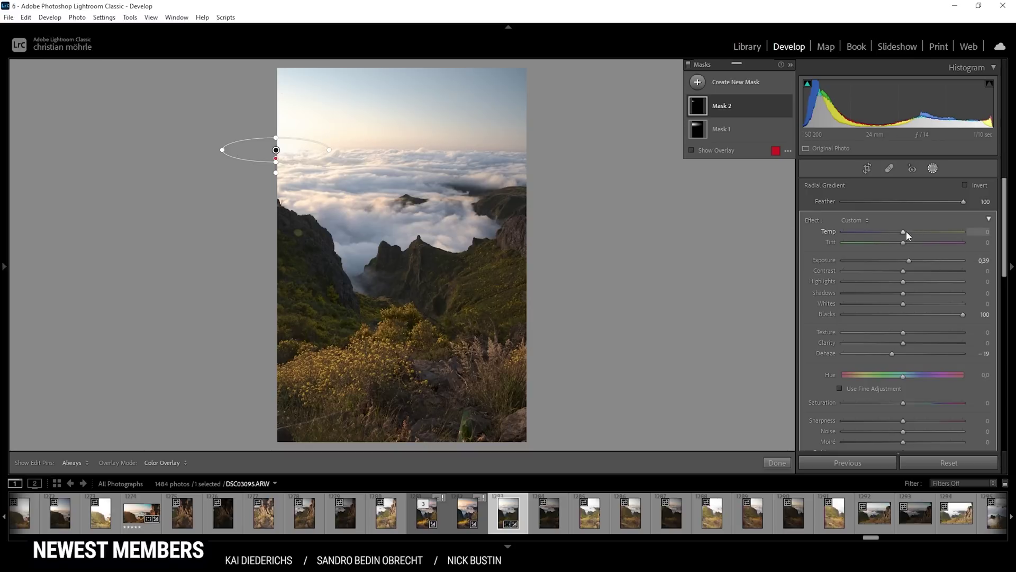
left_click_drag(904, 234, 920, 237)
left_click(721, 101)
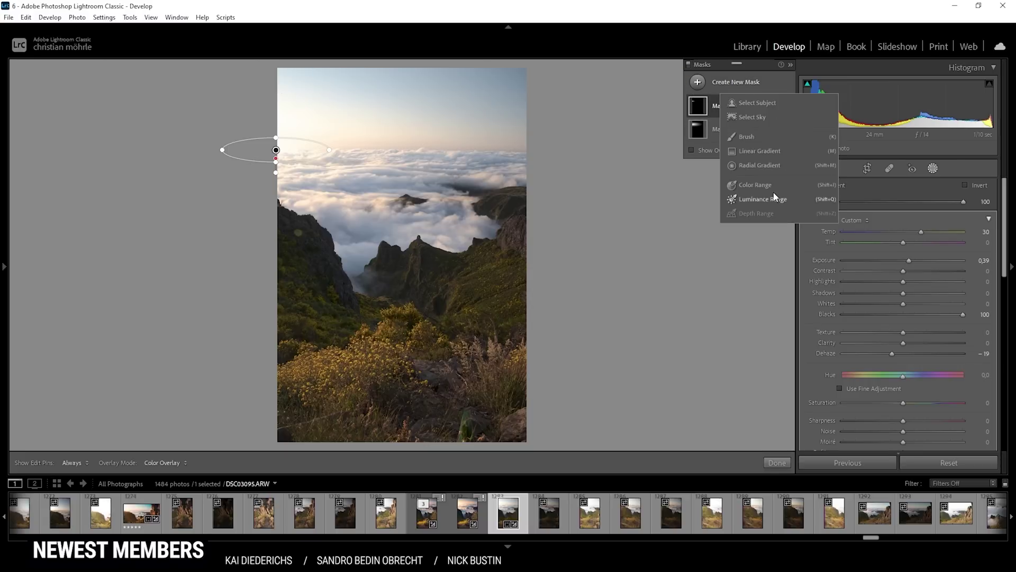
Add a level linear gradient over the top of the sky at Exposure -1.20
left_click(768, 154)
left_click_drag(429, 75, 425, 173)
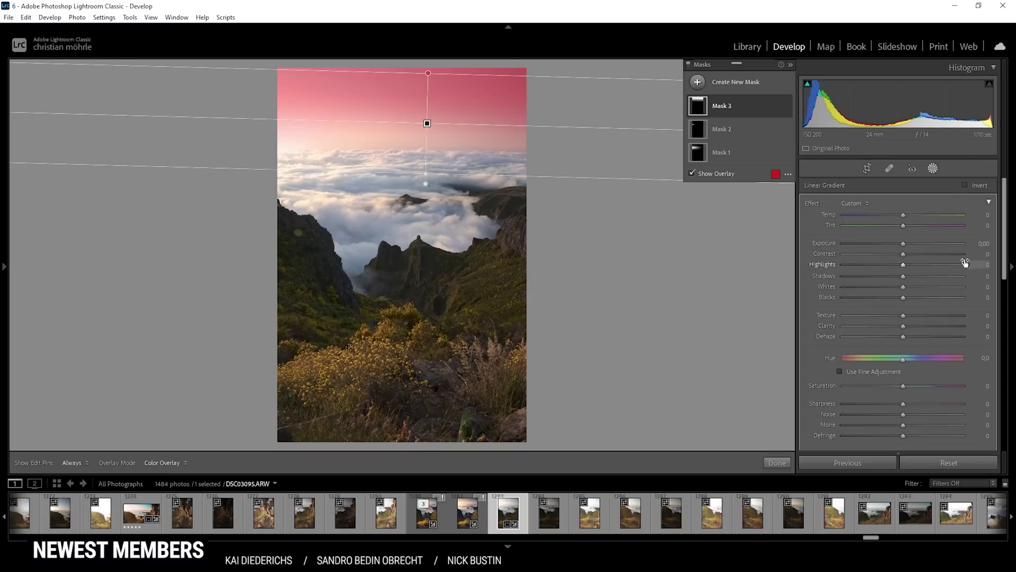
key("o")
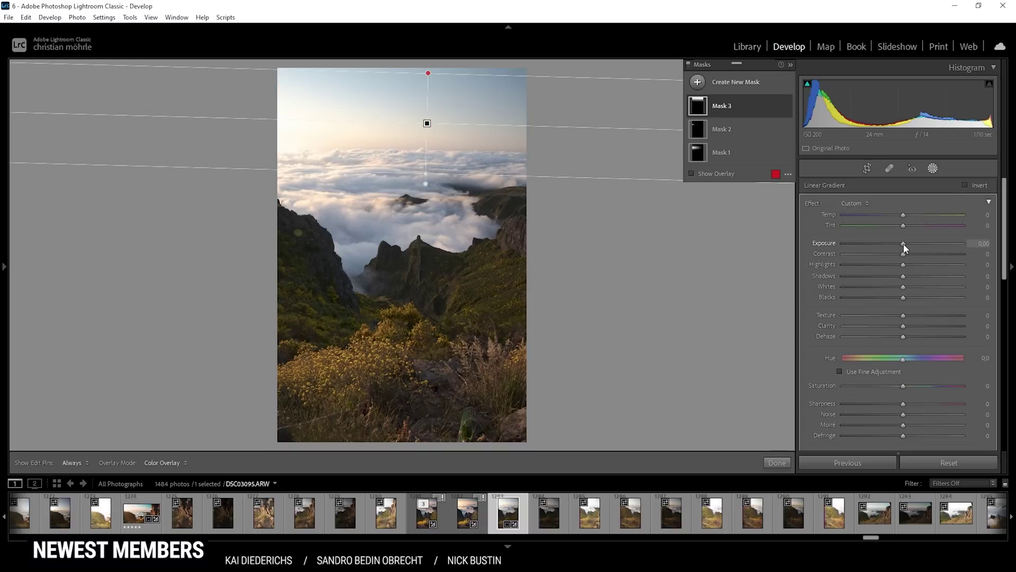
left_click_drag(904, 246, 885, 243)
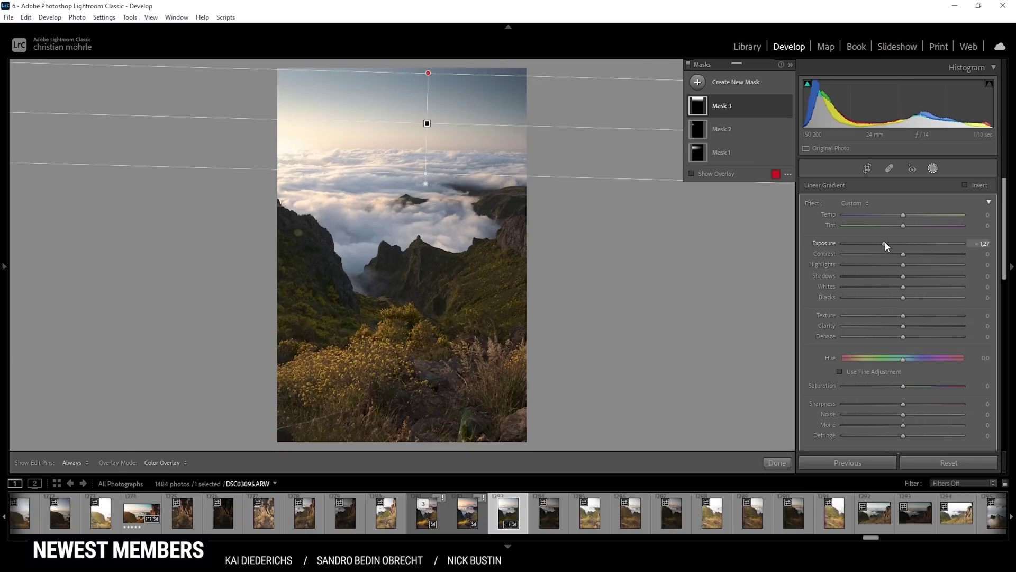
left_click_drag(429, 182, 429, 177)
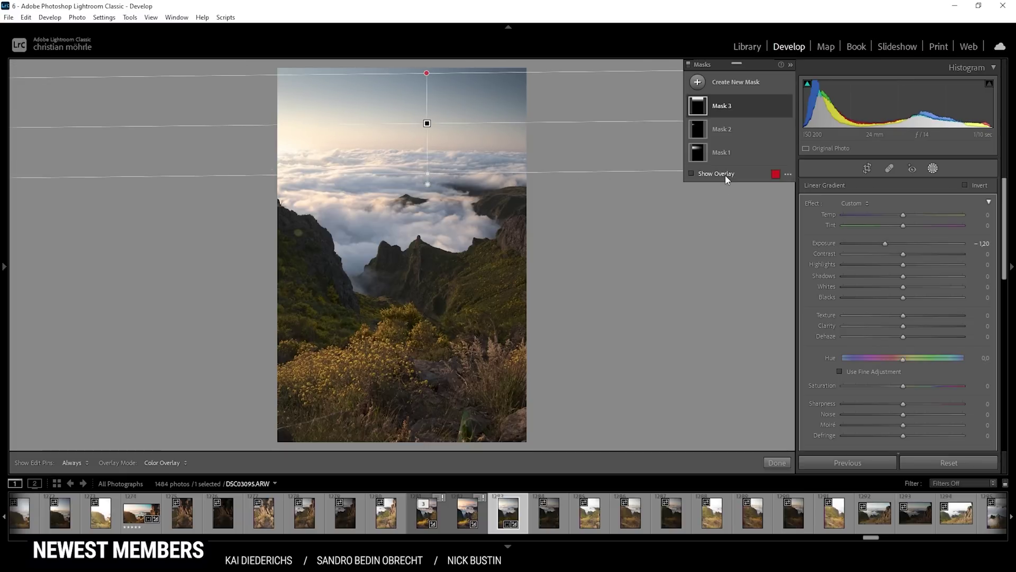
Draw a new radial gradient mask over the yellow foreground flowers
left_click(698, 82)
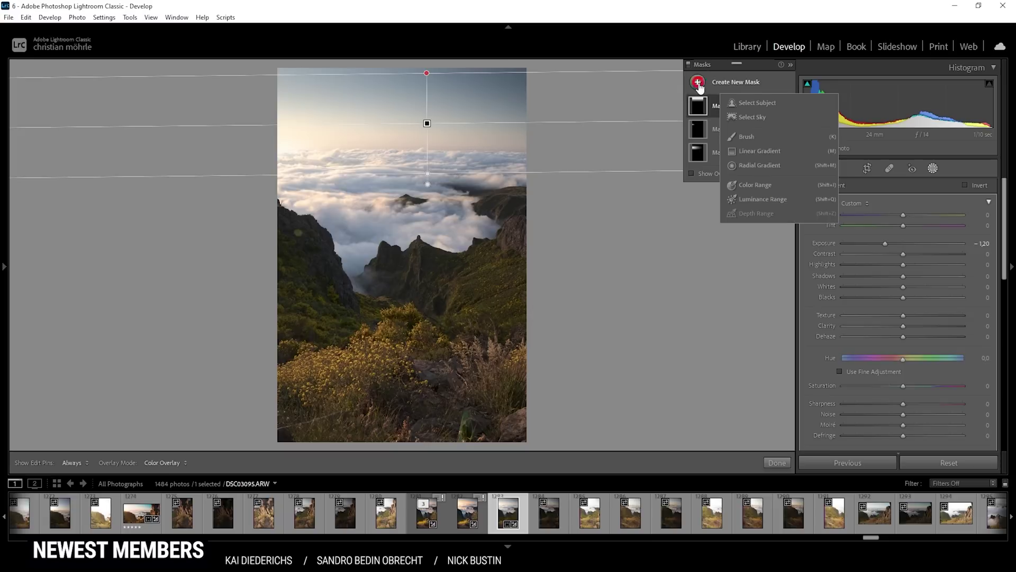
left_click(750, 163)
left_click_drag(389, 363, 492, 427)
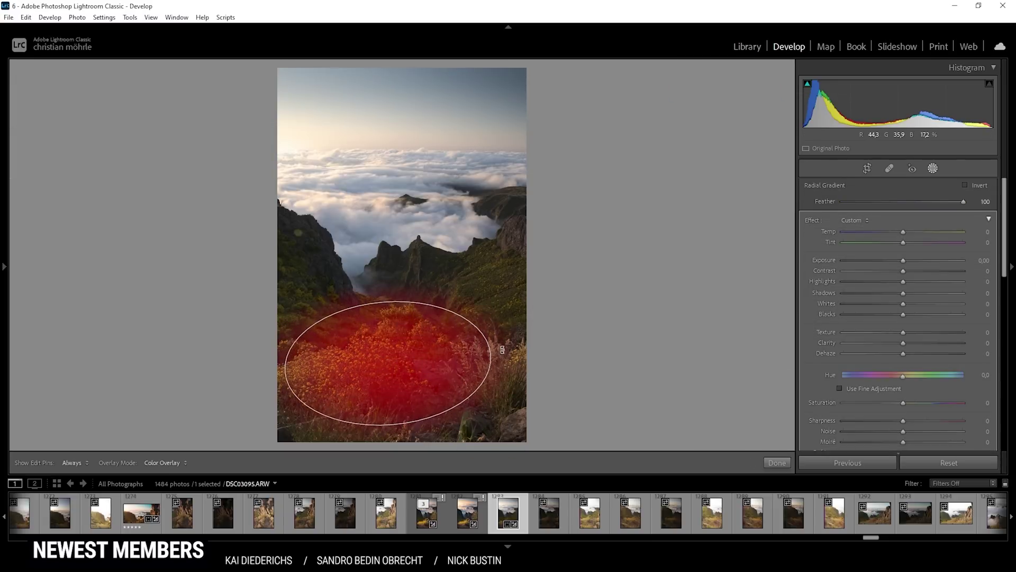
left_click_drag(408, 358, 422, 364)
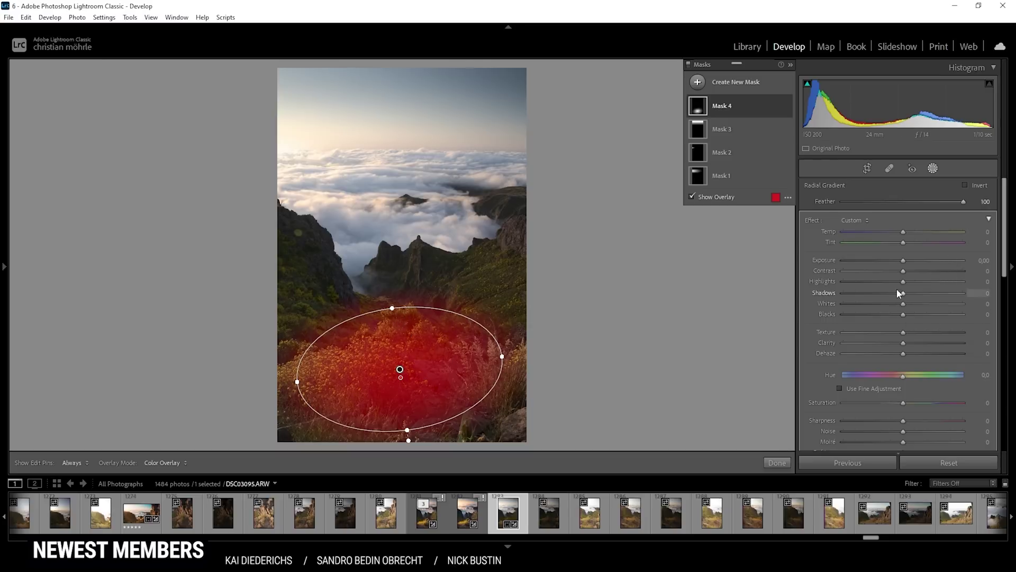
key("o")
Set the flower mask to Highlights 100, Whites 40, Clarity 72 and Saturation 52
left_click_drag(903, 281, 969, 281)
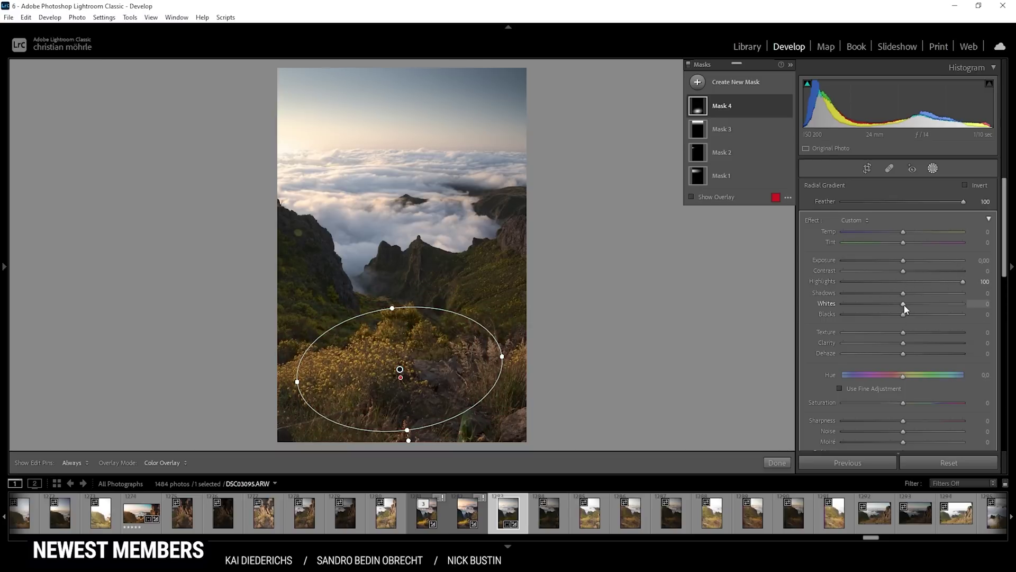
left_click_drag(903, 304, 935, 306)
left_click_drag(910, 346, 947, 349)
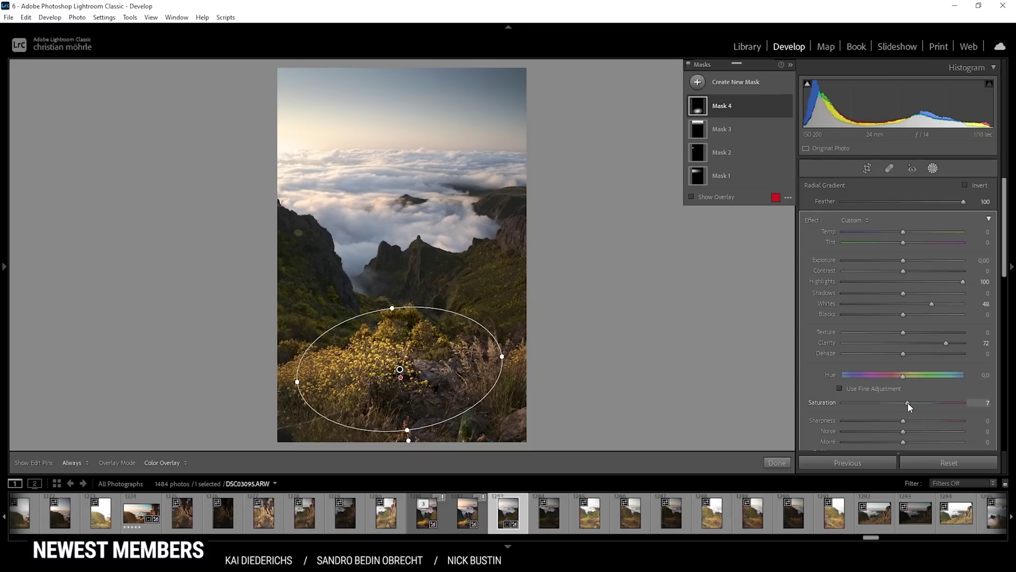
left_click_drag(911, 402, 935, 403)
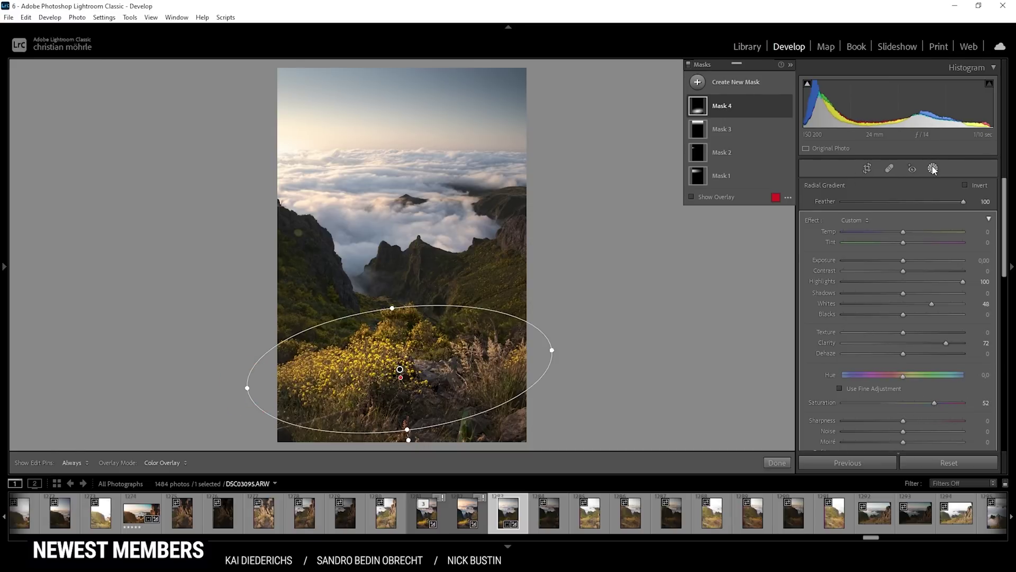
left_click(934, 169)
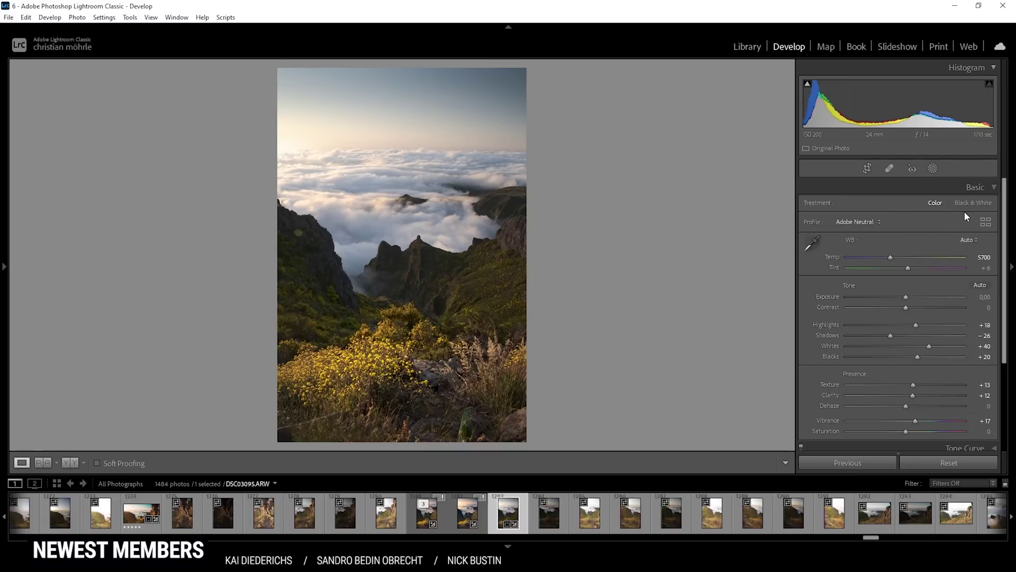
In HSL / Color, shift Yellow hue toward orange and Green hue to -26
scroll(889, 279, "down", 3)
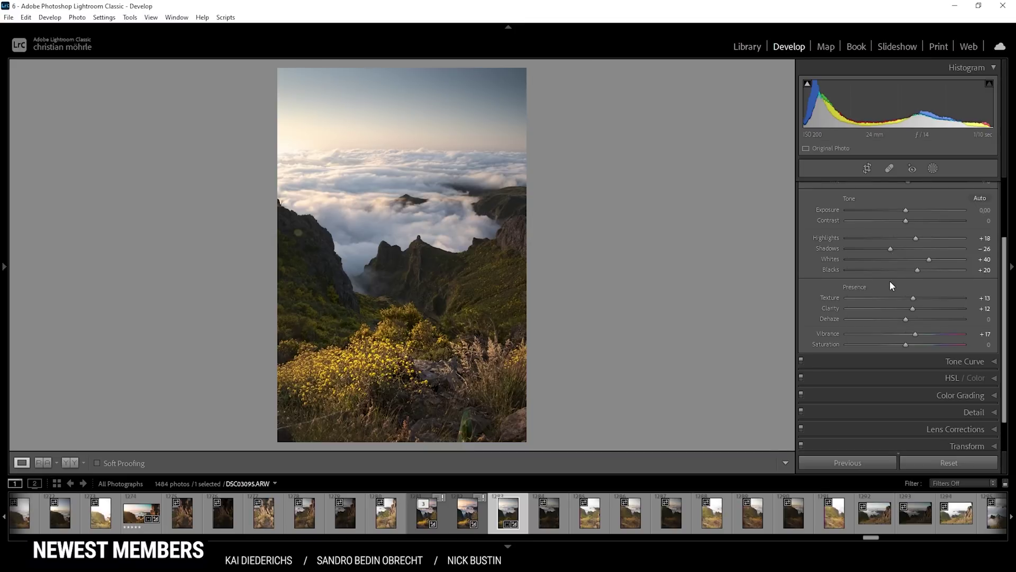
scroll(890, 282, "down", 1)
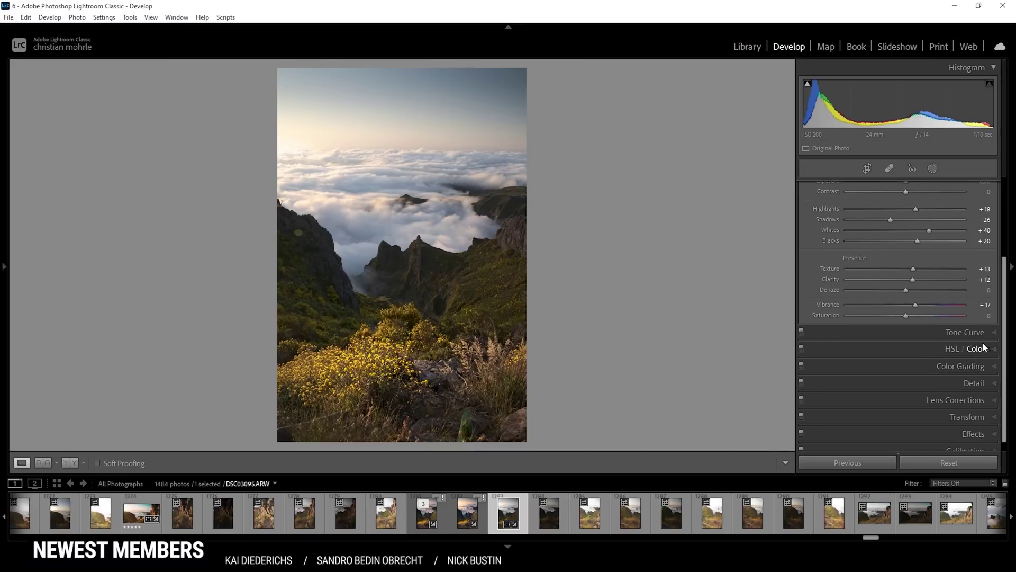
left_click(909, 346)
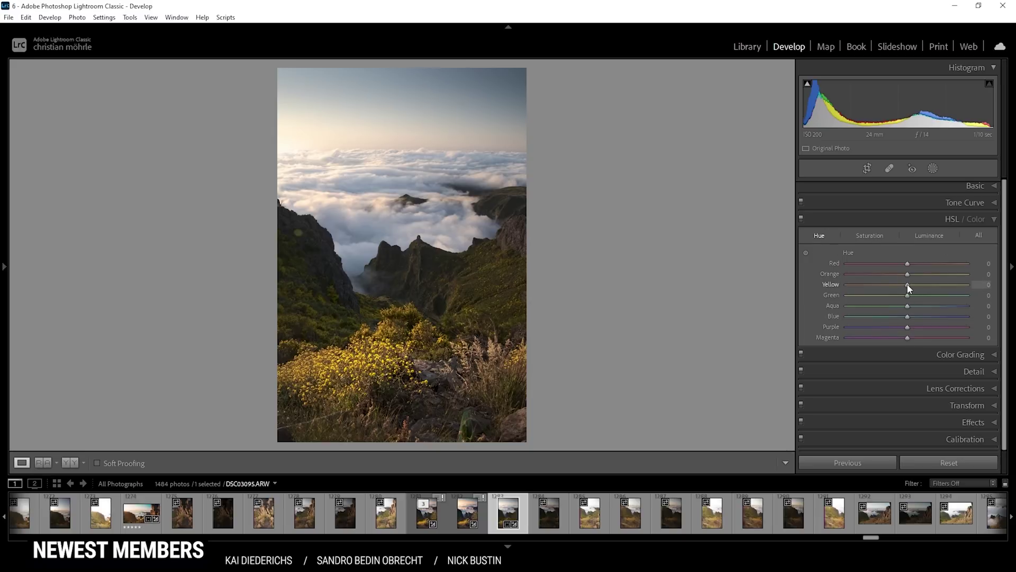
left_click_drag(908, 286, 898, 287)
left_click_drag(908, 295, 859, 300)
Boost saturation: Orange +14, Green +97 and Blue +48
left_click(882, 235)
left_click_drag(907, 274, 916, 279)
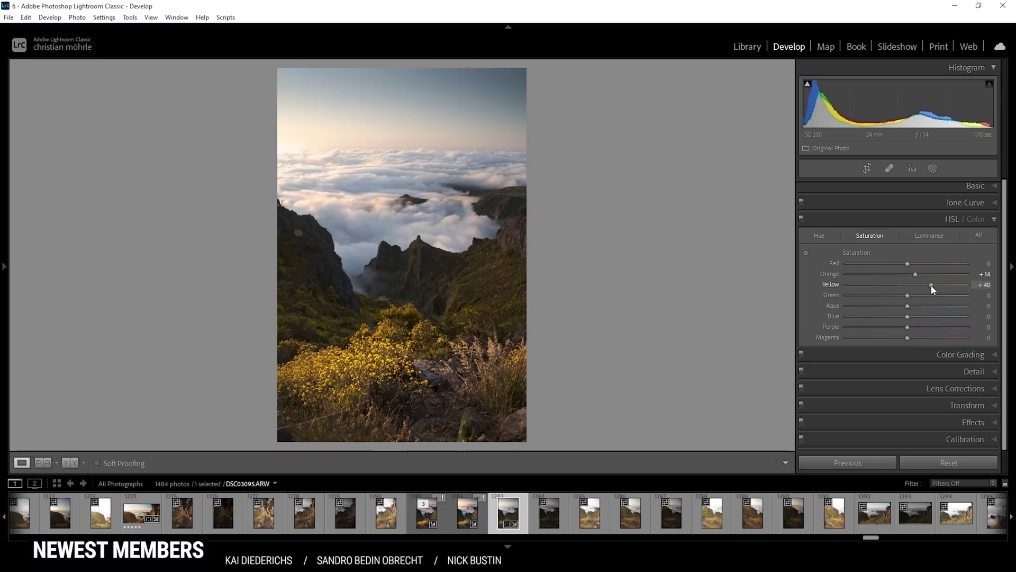
scroll(931, 285, "down", 3)
left_click_drag(909, 294, 939, 297)
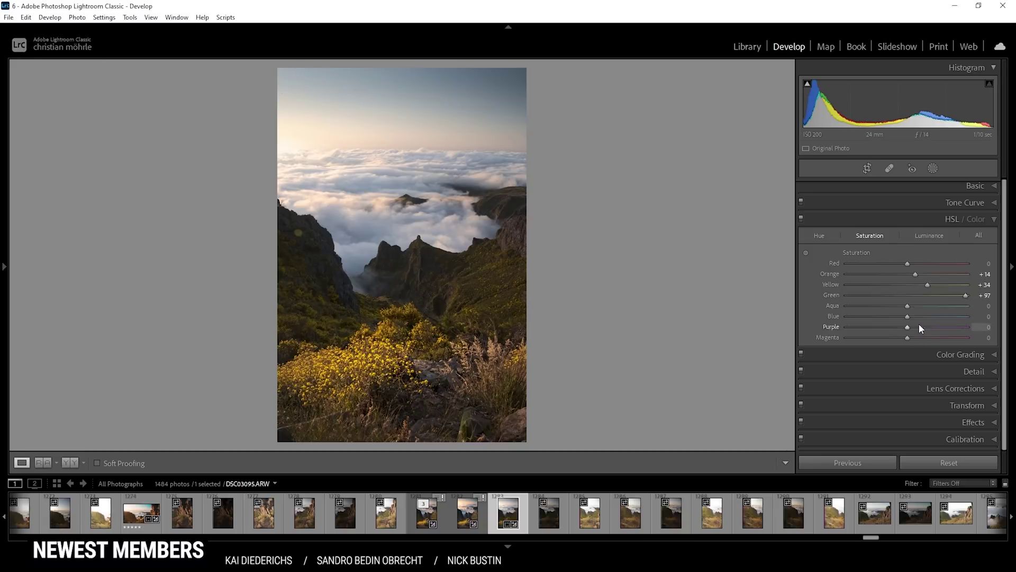
left_click_drag(907, 317, 937, 324)
Raise Yellow luminance to about +18 and collapse the HSL panel
left_click(935, 237)
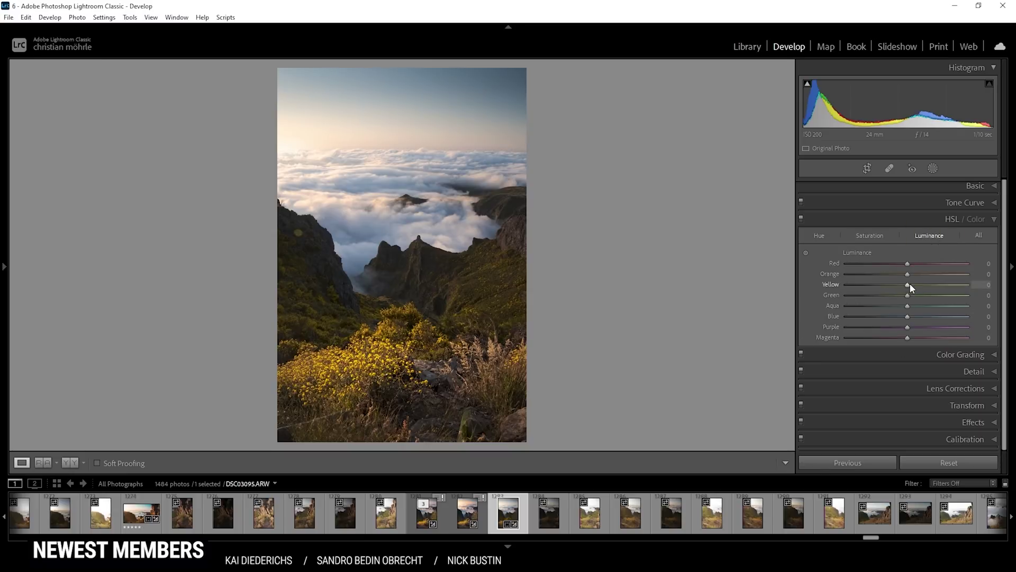
left_click_drag(910, 284, 931, 287)
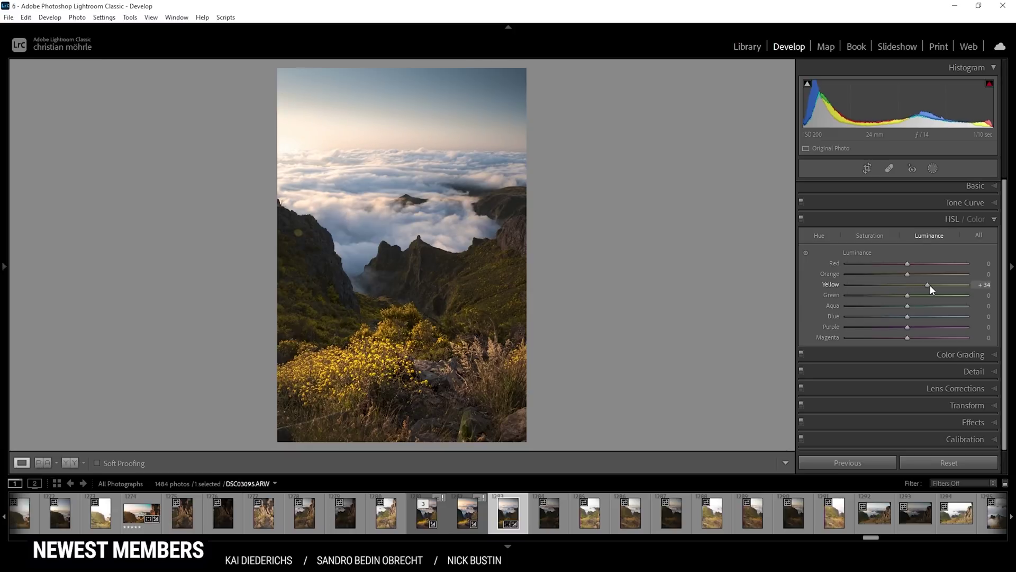
left_click_drag(930, 286, 920, 286)
left_click(974, 218)
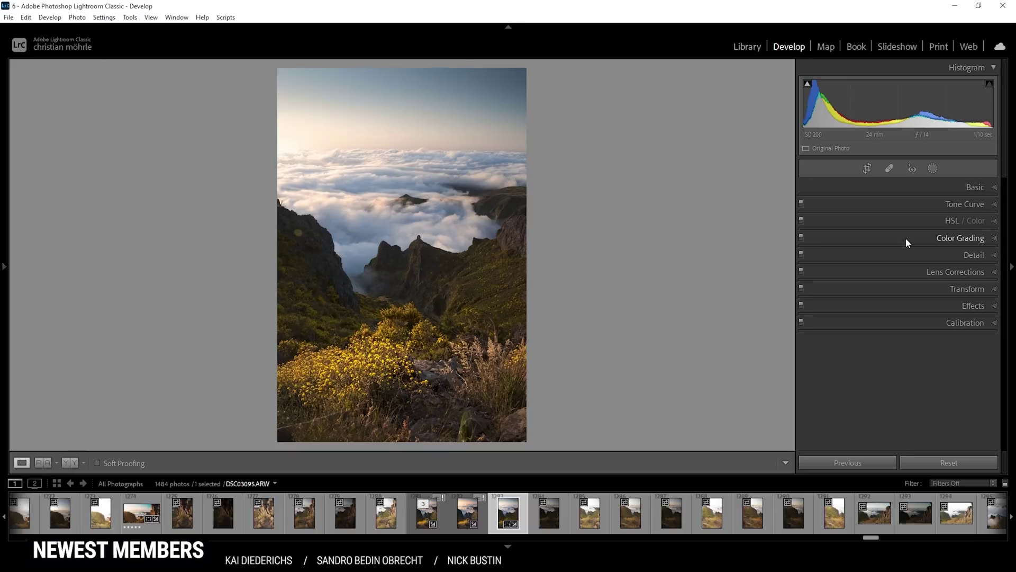
Tint the highlights warm orange with Hue 38 and Saturation 72 in Color Grading
left_click(906, 238)
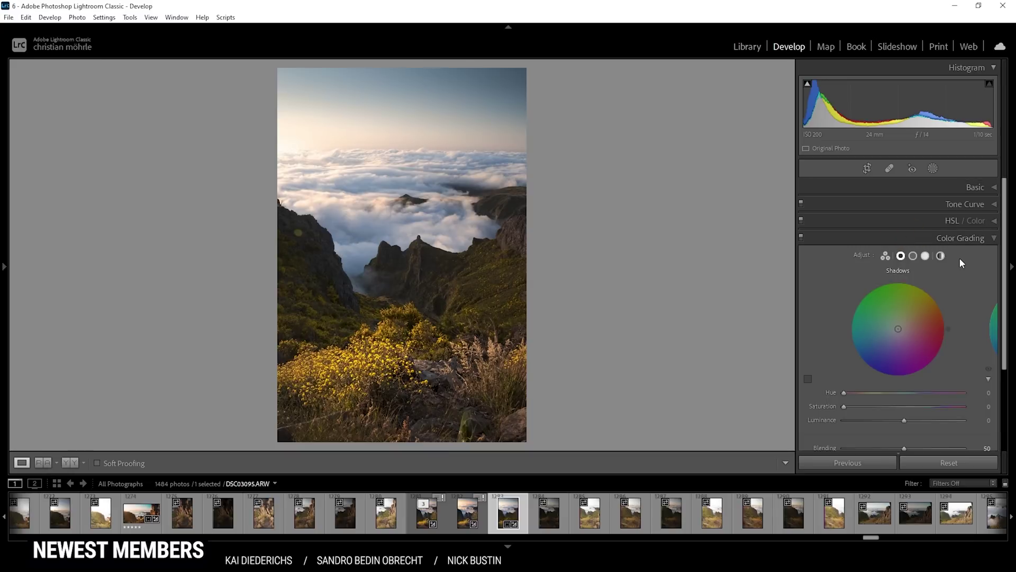
left_click(925, 256)
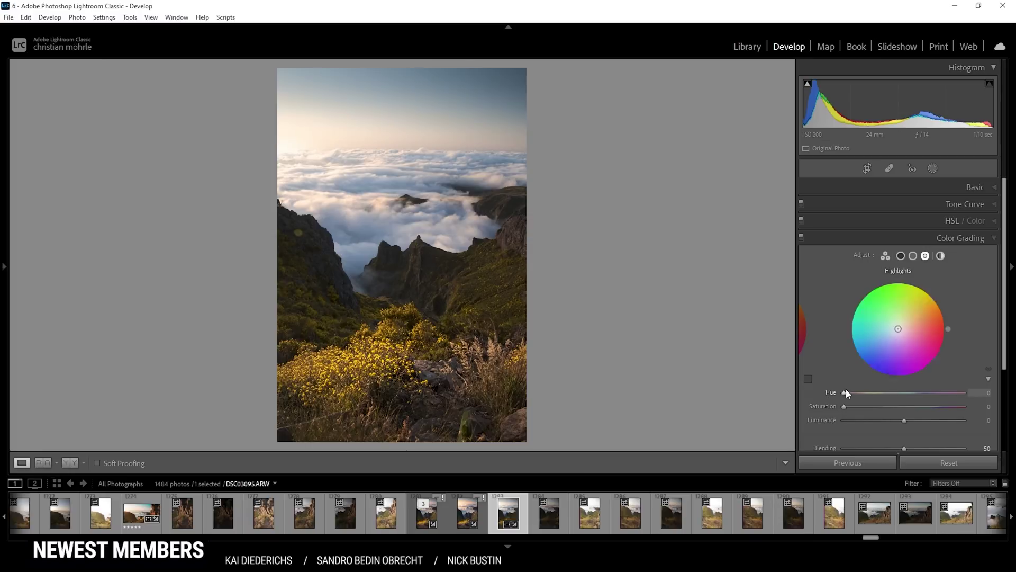
left_click_drag(844, 393, 857, 395)
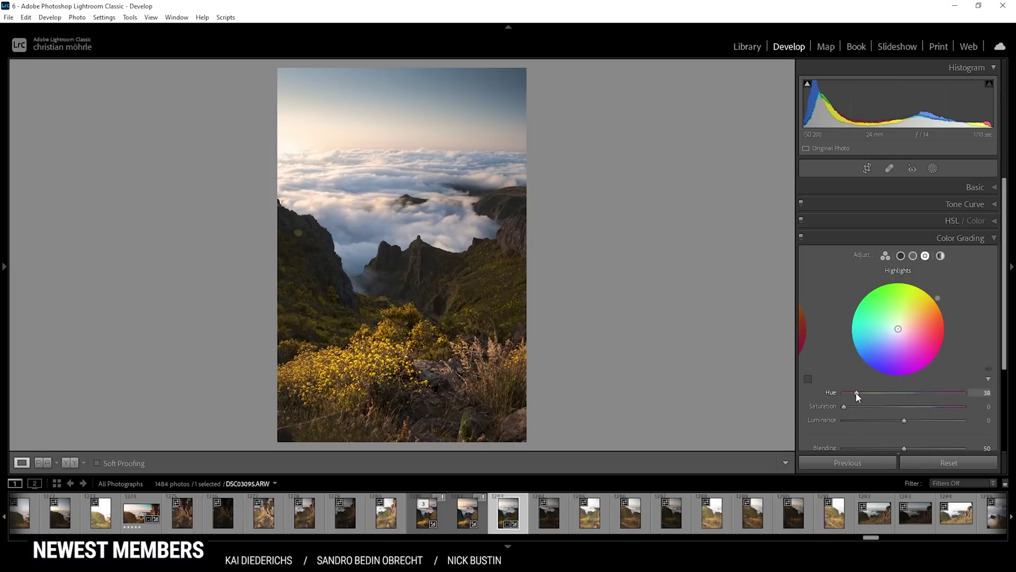
left_click_drag(844, 407, 935, 419)
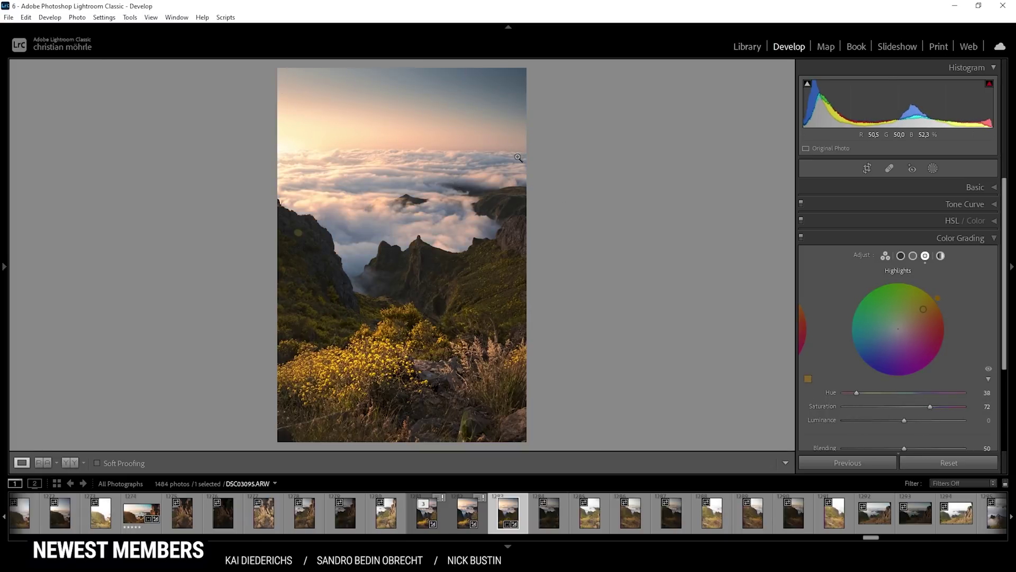
Tint the shadows cool blue with Hue 236 and Saturation 30
left_click(900, 257)
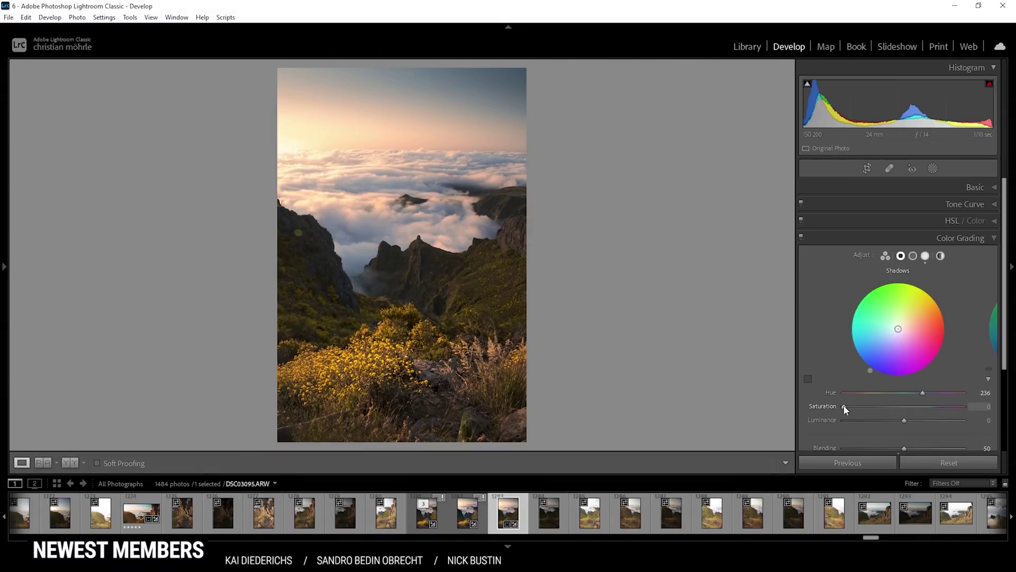
left_click_drag(845, 407, 880, 408)
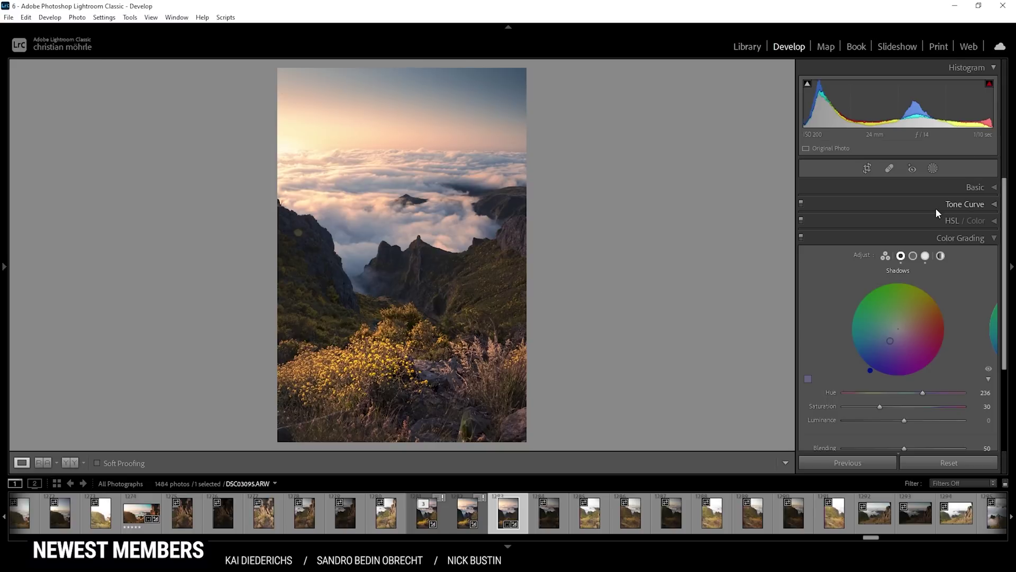
left_click(992, 239)
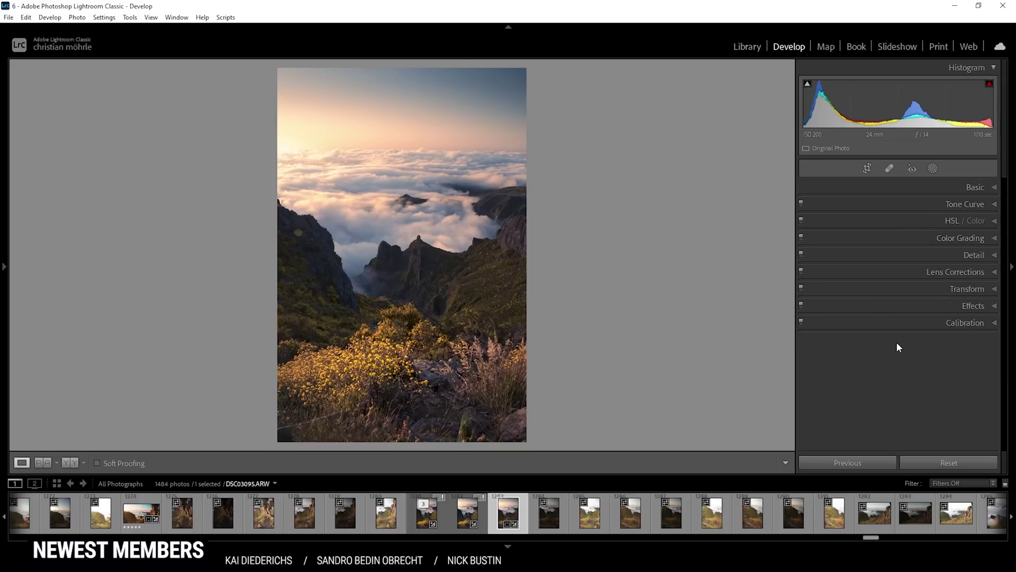
Set the Calibration Blue Primary to Hue -9 and Saturation +15
left_click(922, 323)
scroll(912, 339, "down", 2)
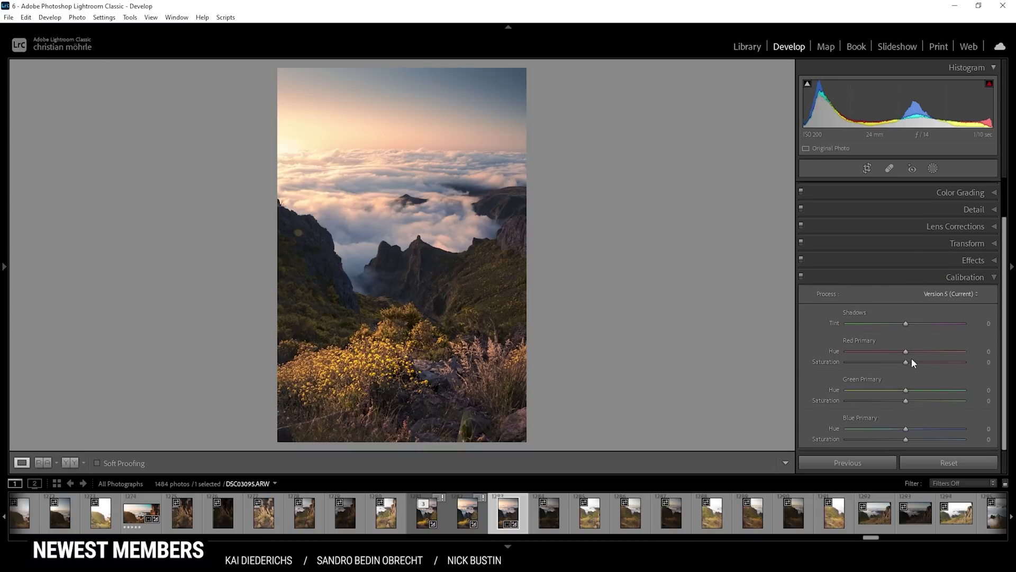
left_click_drag(905, 428, 903, 428)
left_click_drag(908, 440, 914, 440)
Compare the finished edit side by side with the original, then return to Loupe
left_click(971, 318)
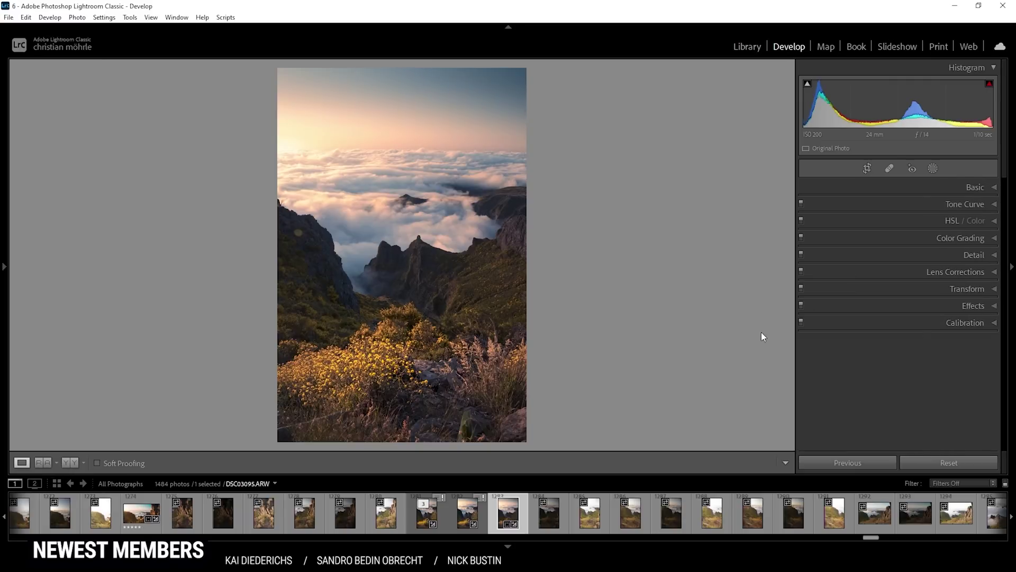
left_click(71, 462)
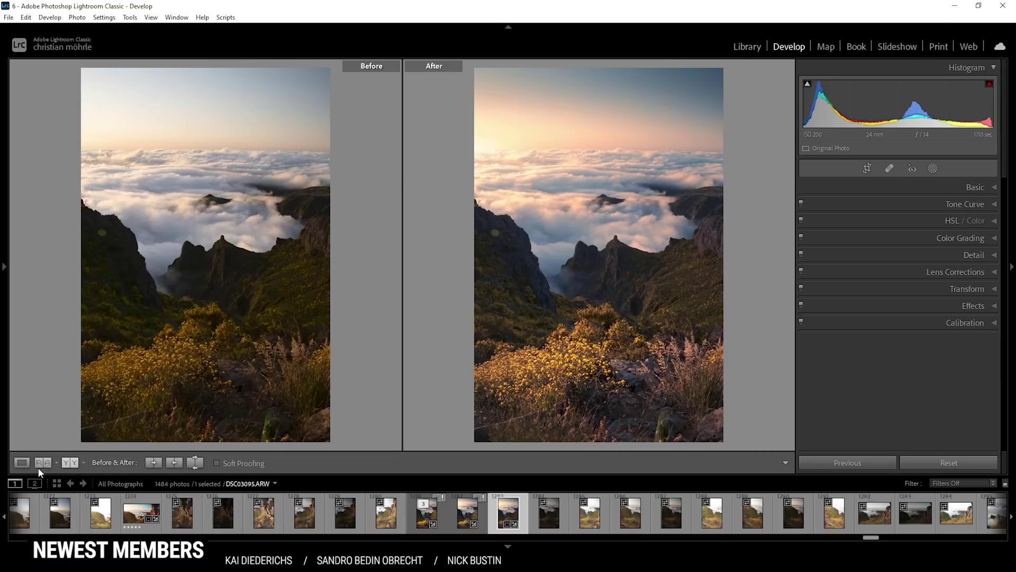
left_click(22, 462)
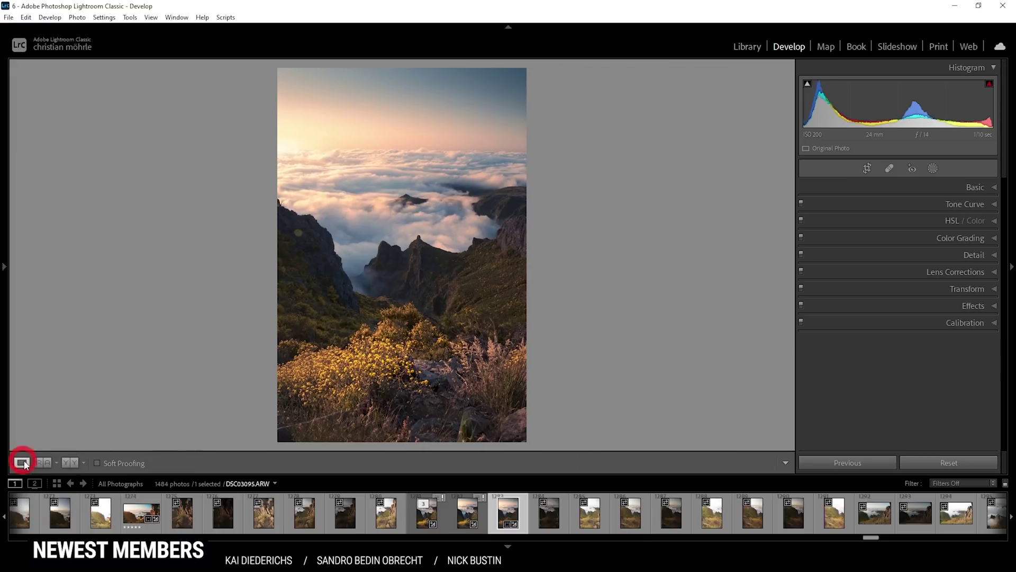
Sharpen the photo in Detail with Amount 118, Detail 100 and Masking 69
left_click(942, 255)
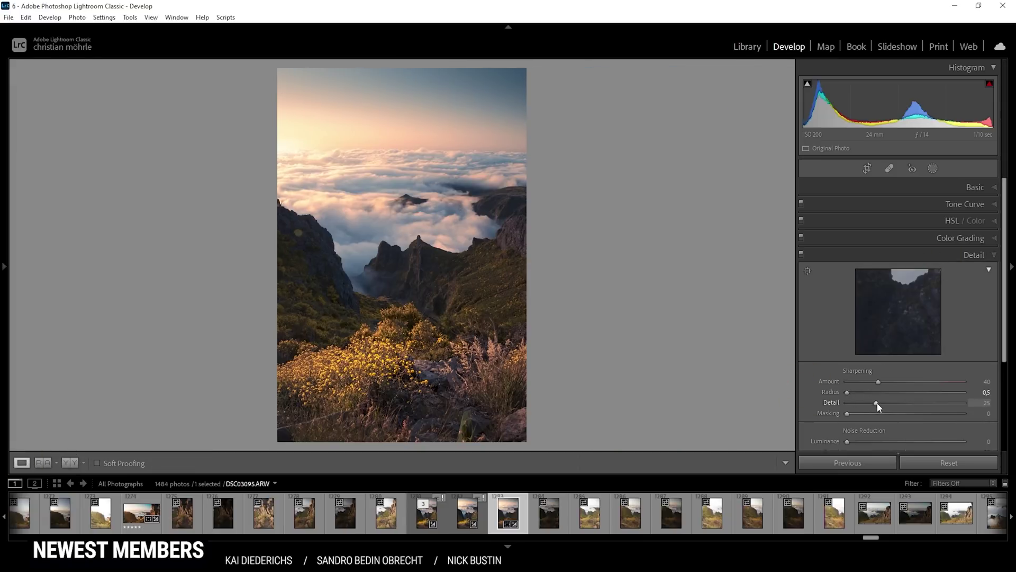
left_click_drag(848, 413, 928, 419)
left_click_drag(878, 381, 884, 380)
right_click(501, 509)
Send the photo to Photoshop and switch to the Spot Healing Brush
mouse_move(606, 259)
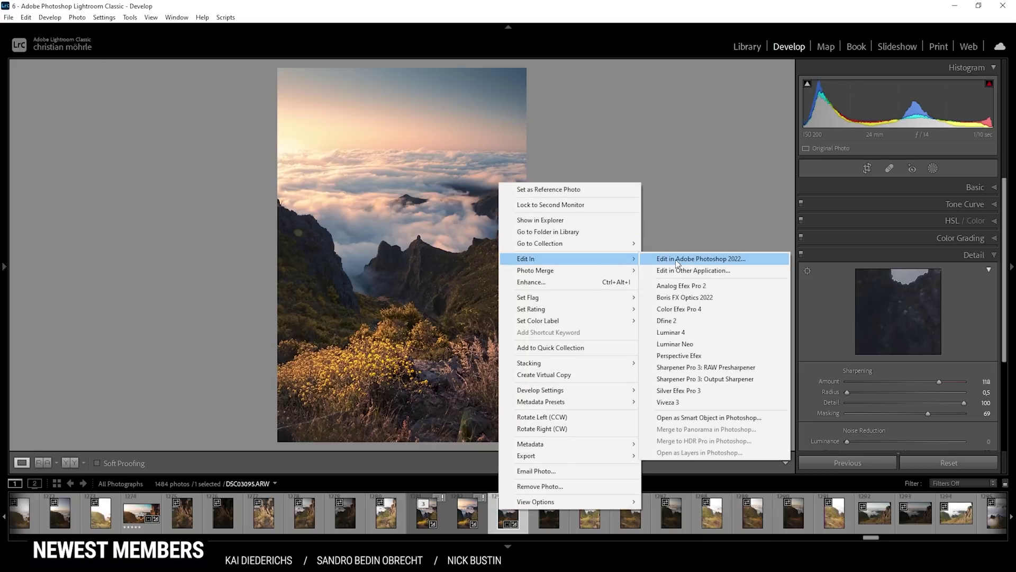
left_click(678, 259)
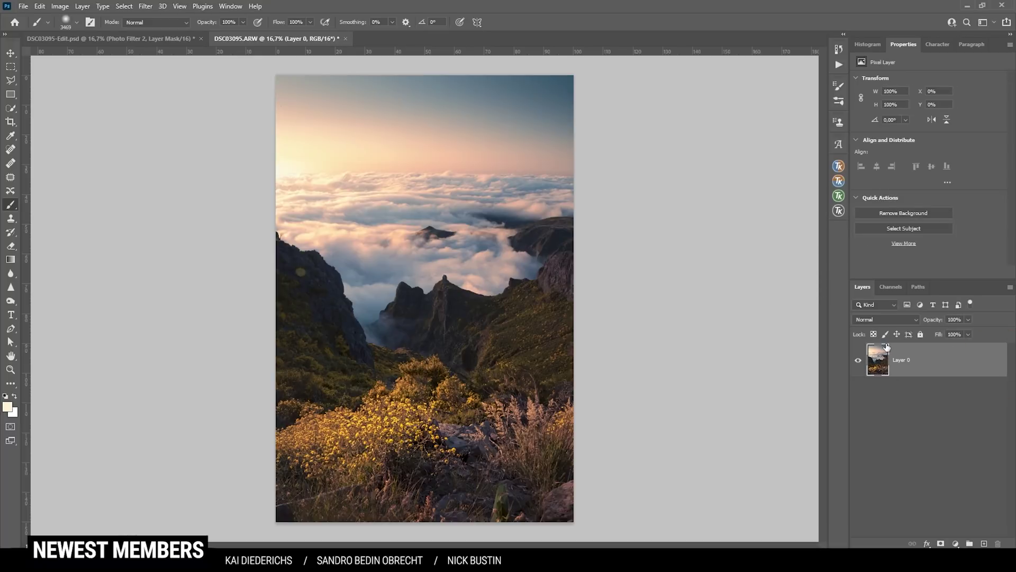
key("j")
key("j")
scroll(290, 279, "up", 5)
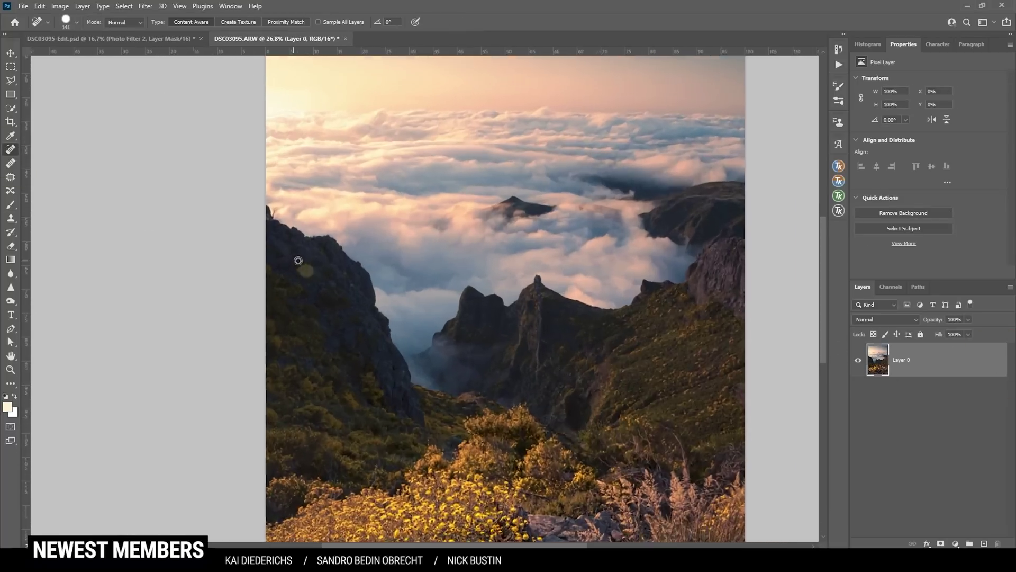
scroll(445, 308, "up", 6)
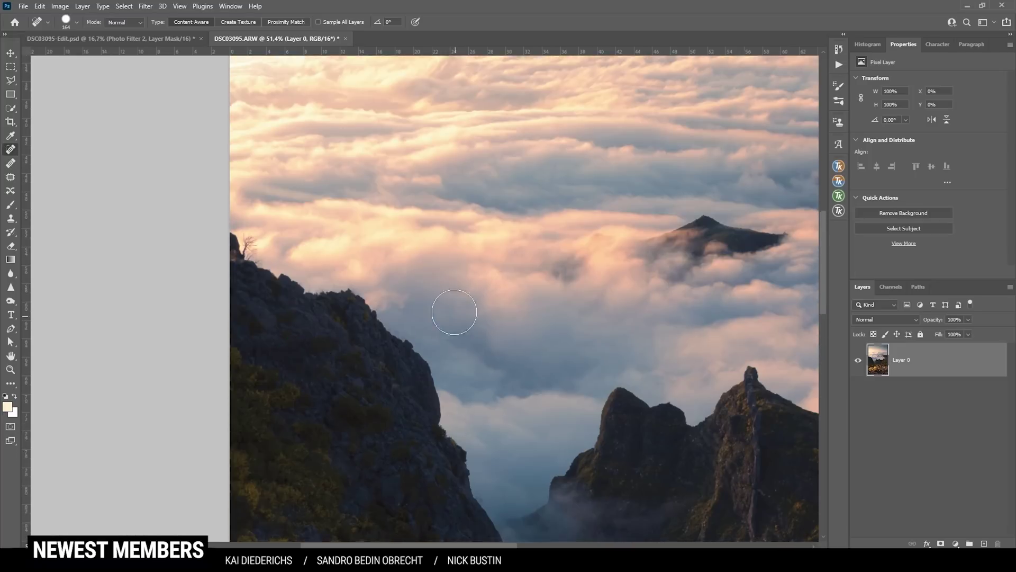
scroll(445, 309, "up", 2)
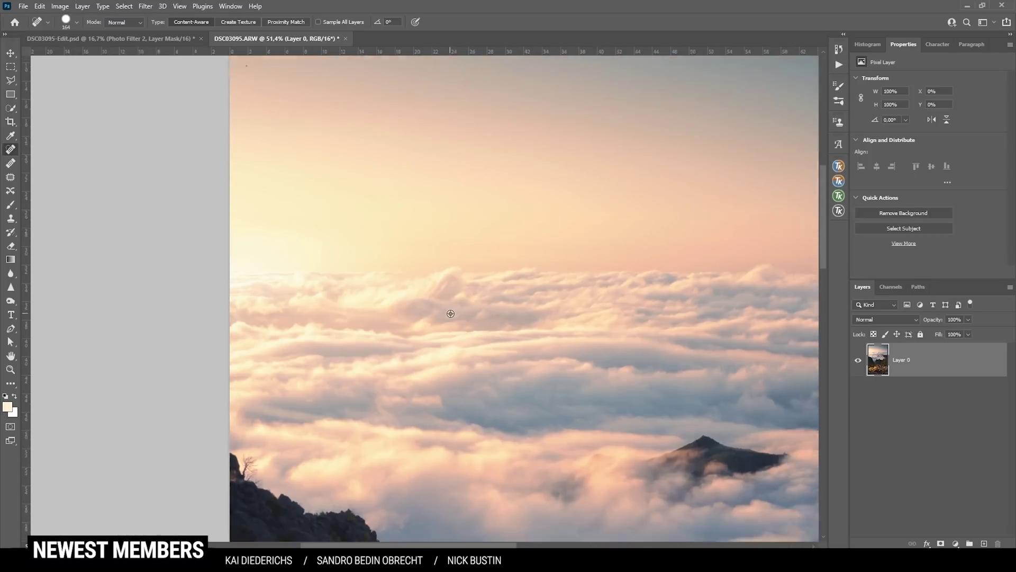
scroll(449, 288, "down", 1)
Heal away the green plant and the diagonal stick along the bottom edge
left_click_drag(287, 107, 276, 107)
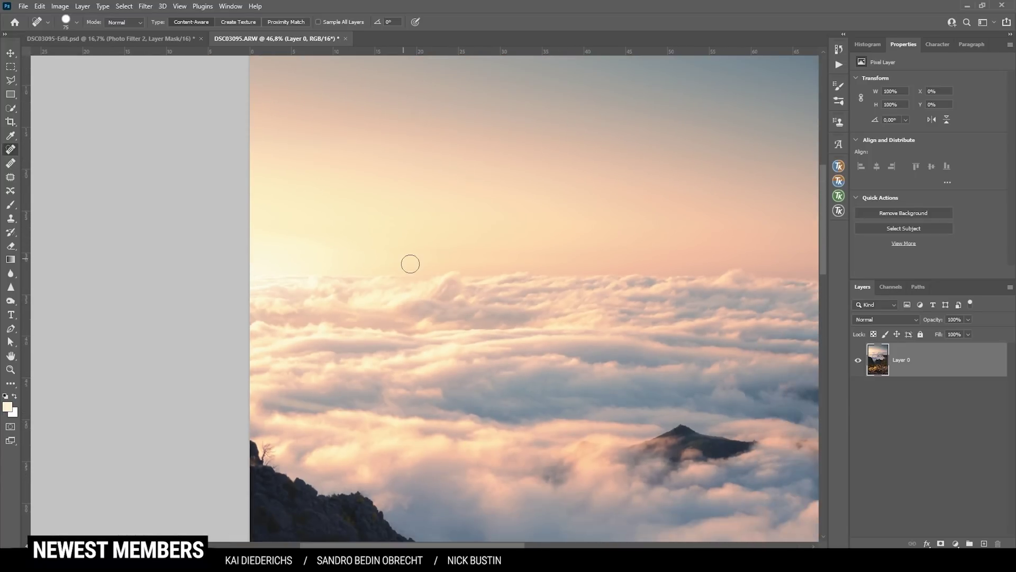
scroll(409, 263, "right", 8)
mouse_move(827, 169)
left_mouse_down()
mouse_move(826, 152)
mouse_move(823, 379)
left_mouse_up()
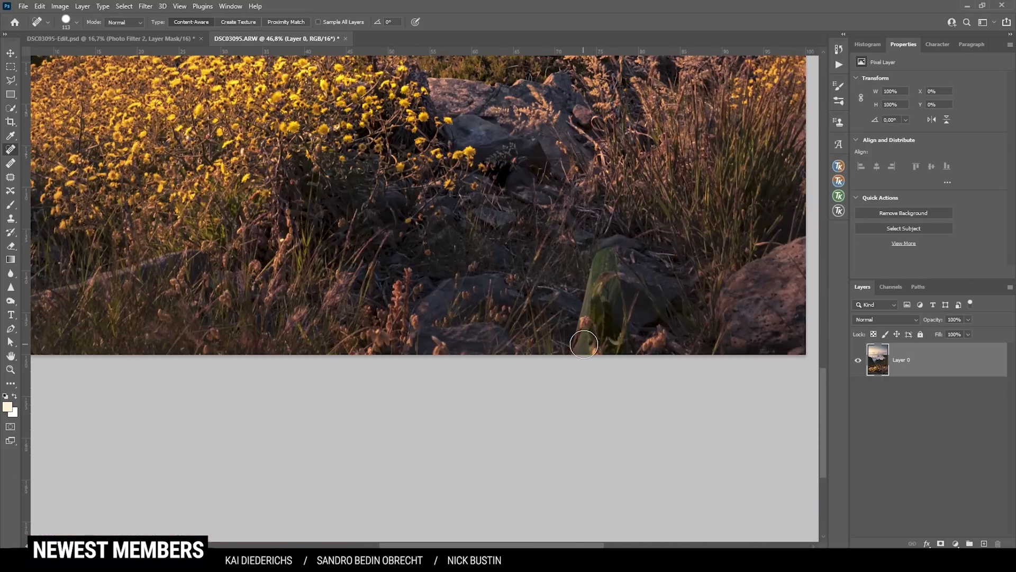
mouse_move(589, 346)
left_mouse_down()
mouse_move(602, 259)
mouse_move(612, 287)
mouse_move(606, 339)
left_mouse_up()
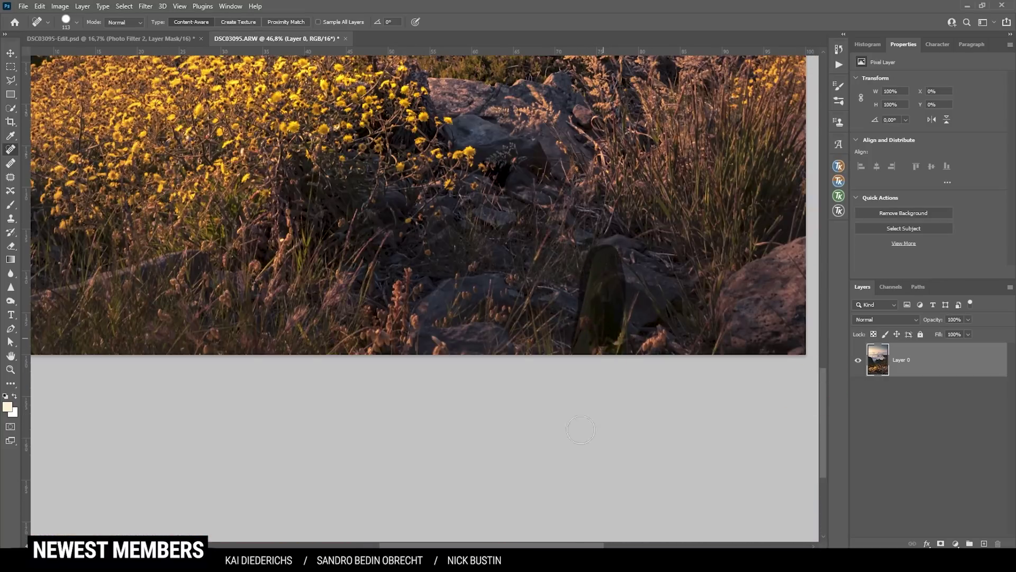
scroll(442, 520, "left", 4)
left_click_drag(101, 311, 322, 252)
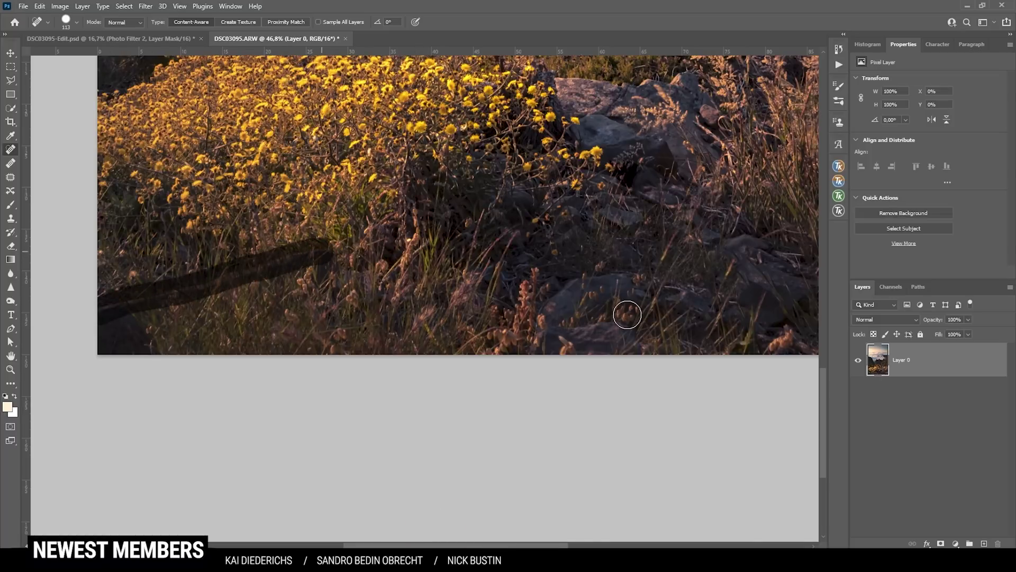
scroll(478, 221, "down", 5)
scroll(477, 221, "up", 1)
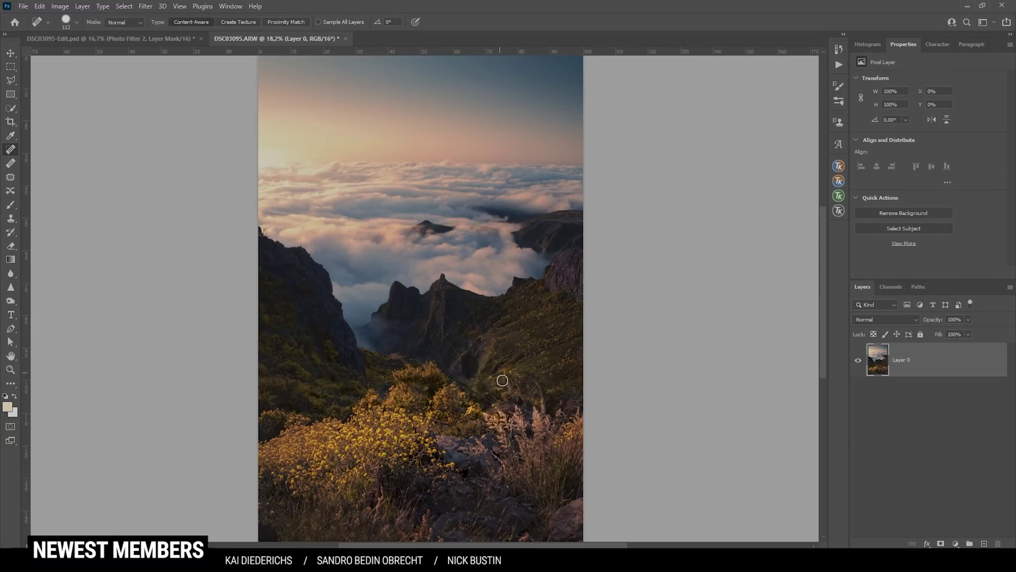
Add a new empty layer above the photo set to Overlay blending
left_click(587, 336)
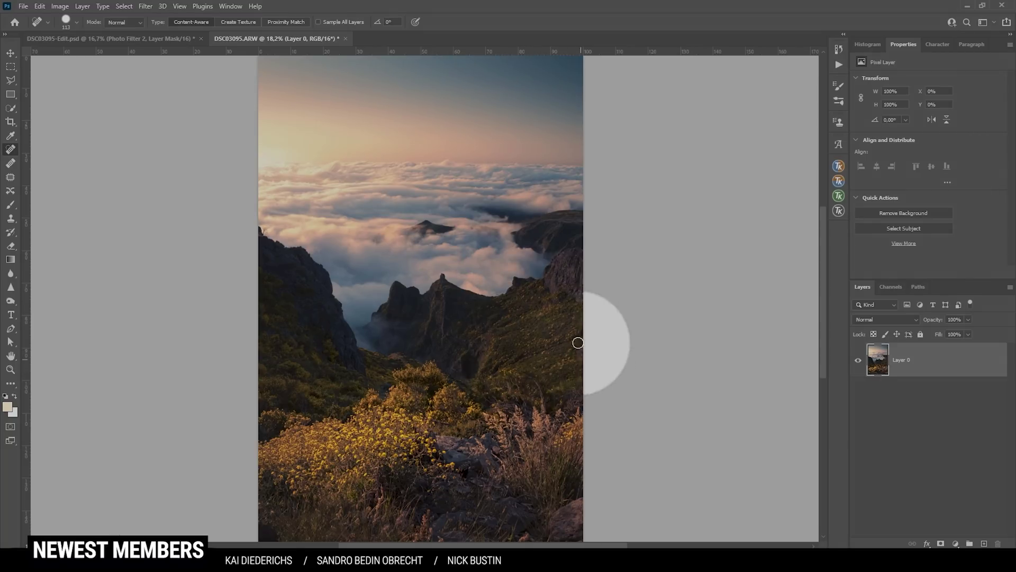
left_click(609, 384)
left_click(542, 314)
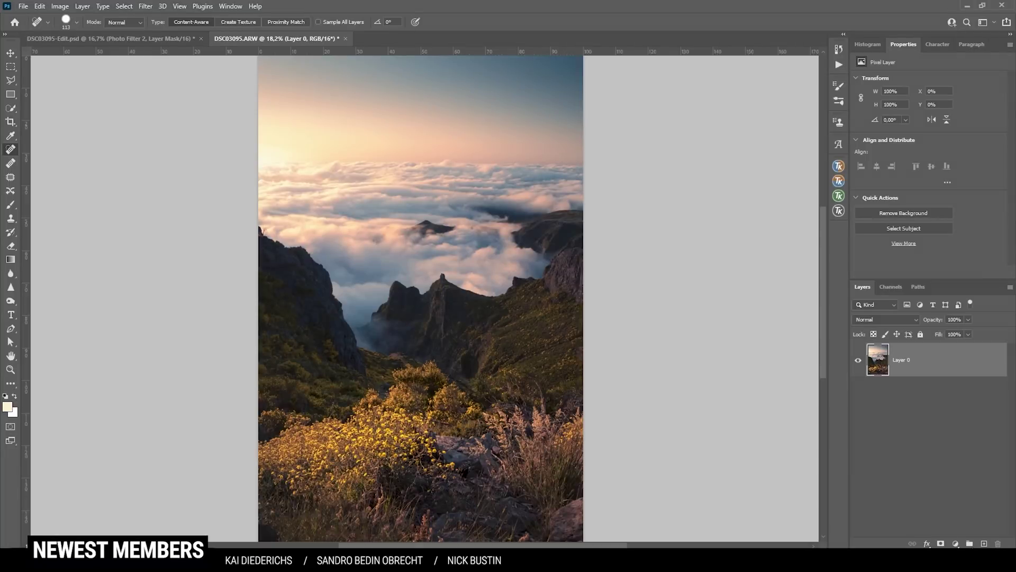
left_click(985, 544)
left_click(879, 319)
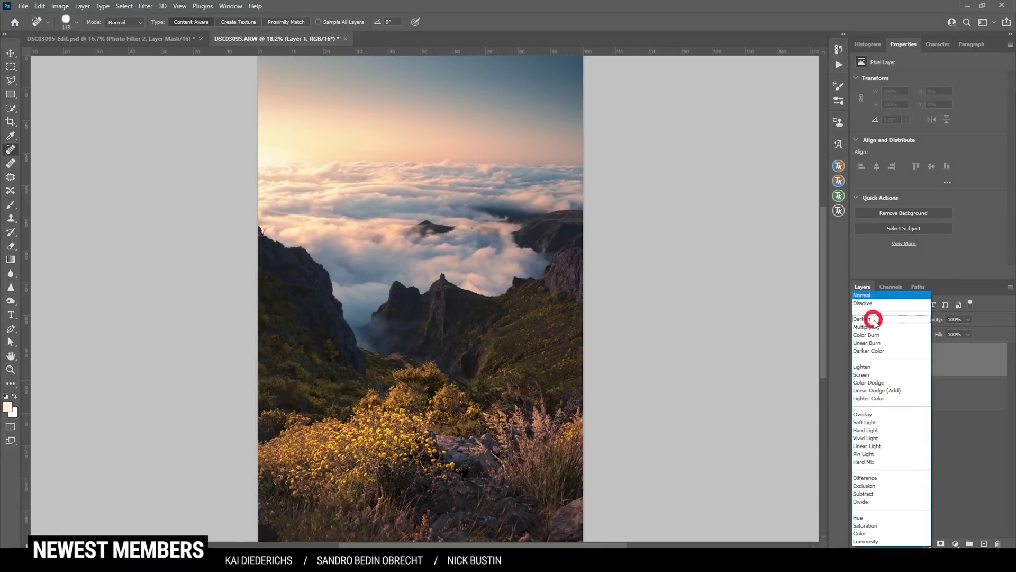
left_click(863, 415)
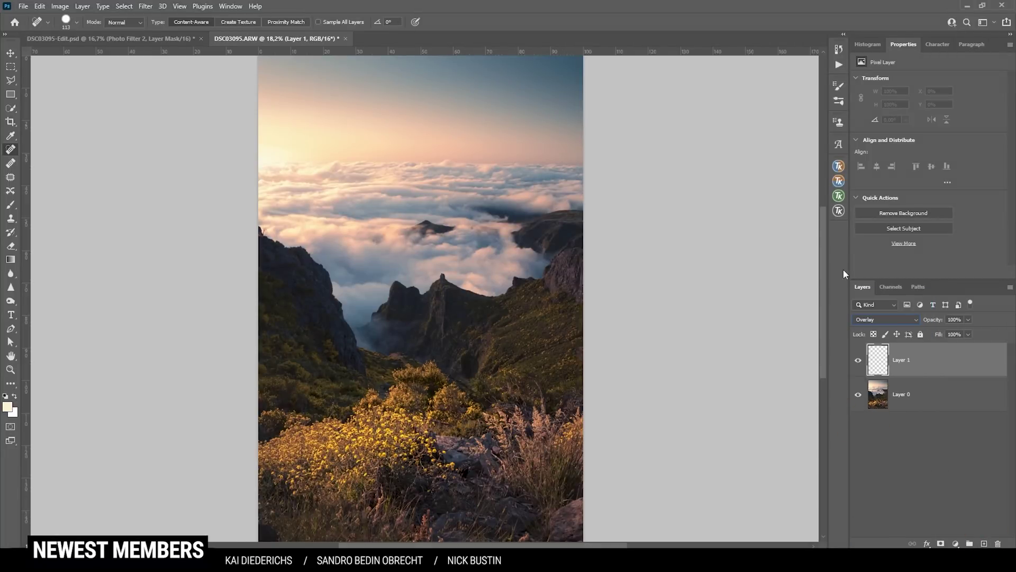
Preview luminosity masks in TK RapidMask, settling on a Midtones range
left_click(840, 196)
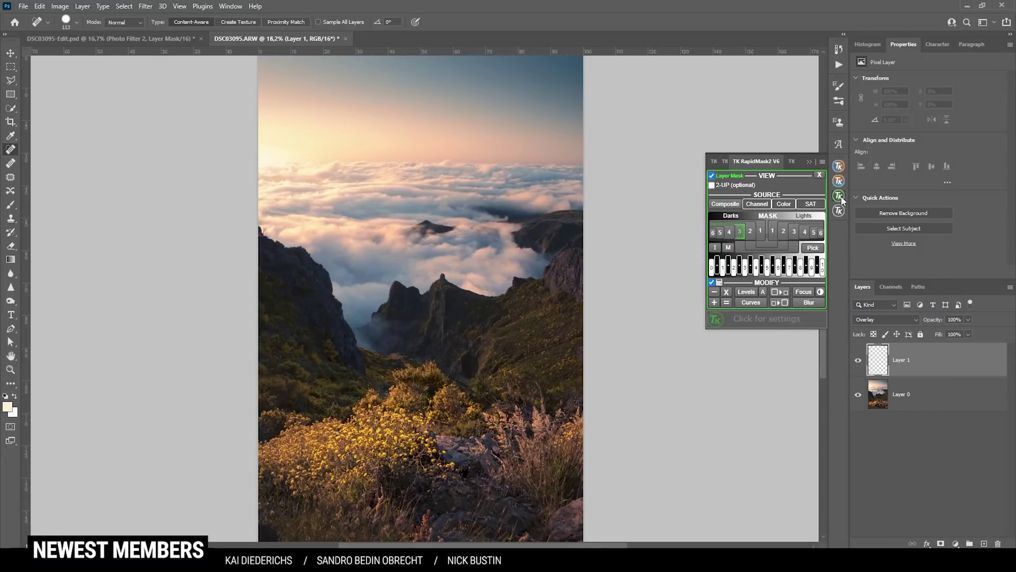
left_click(722, 235)
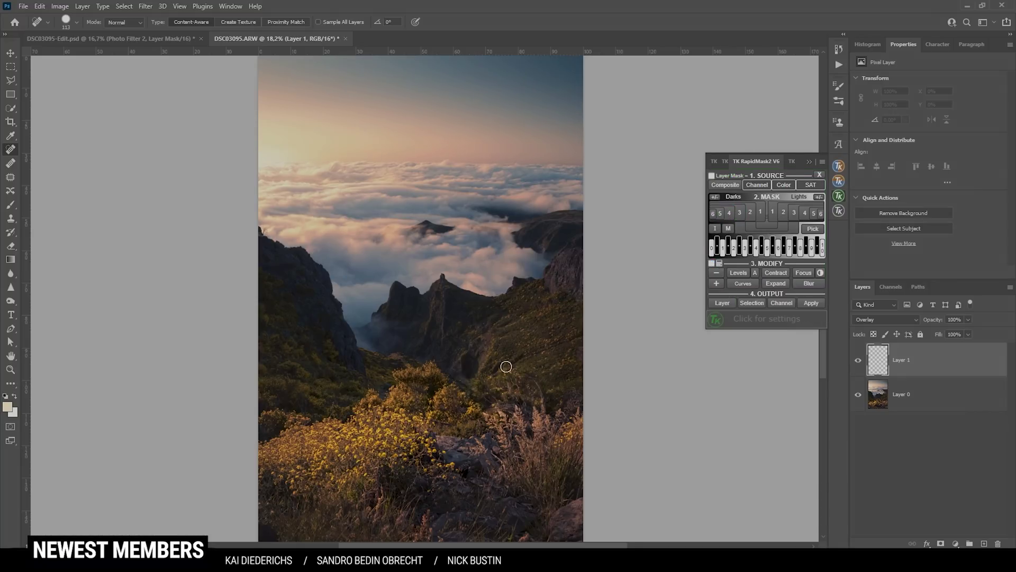
left_click(608, 330)
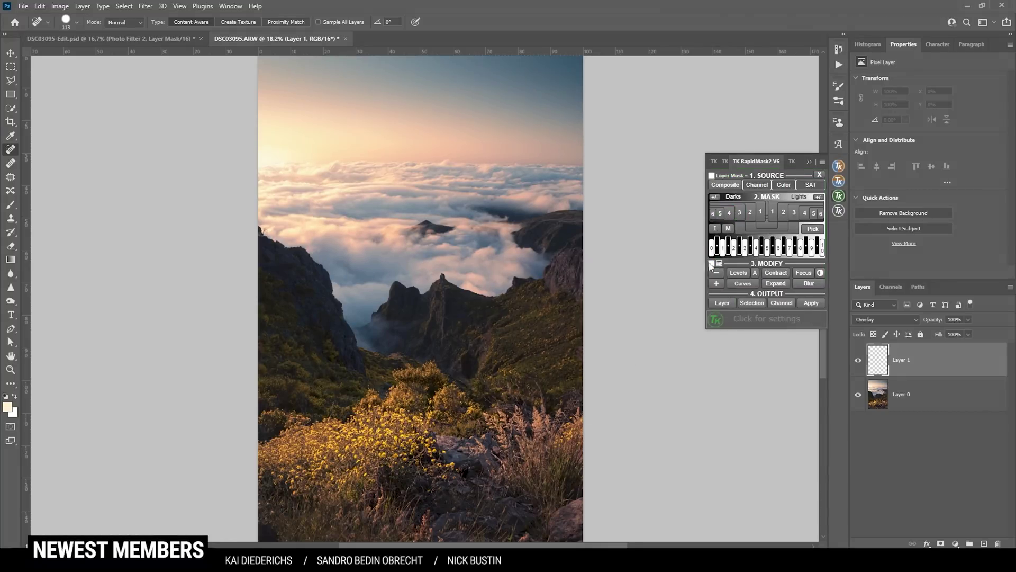
left_click(767, 225)
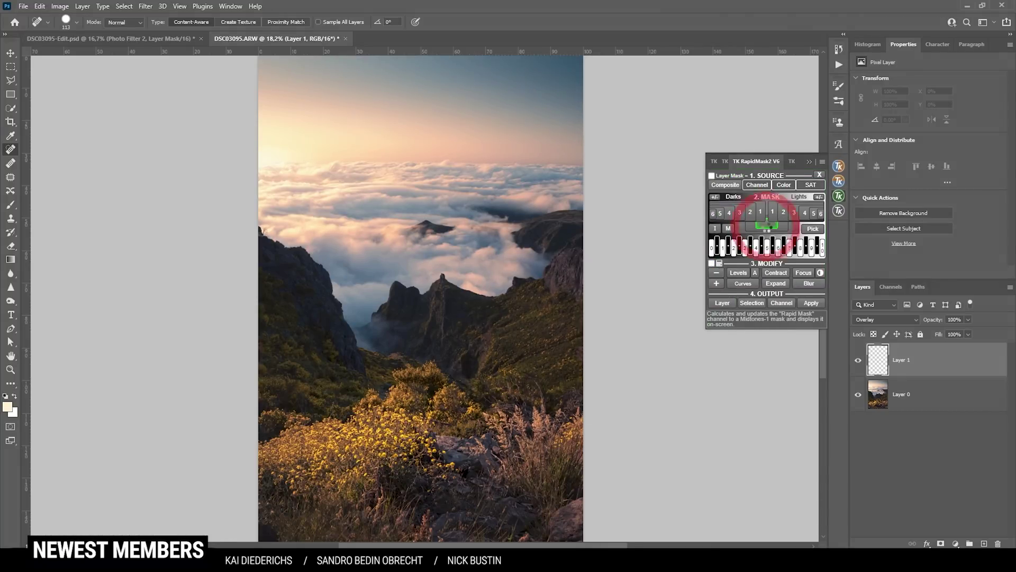
left_click(749, 225)
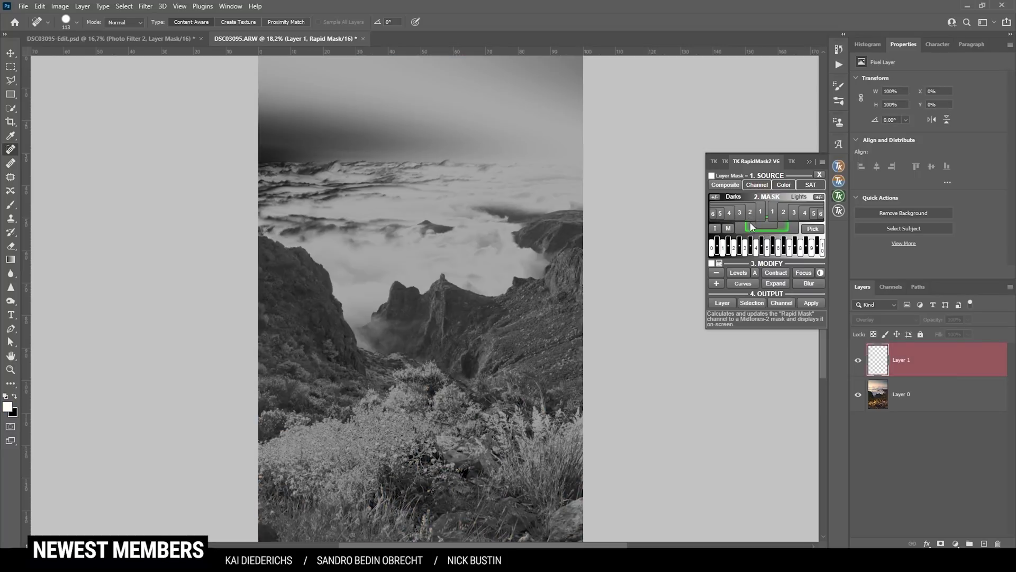
left_click(752, 224)
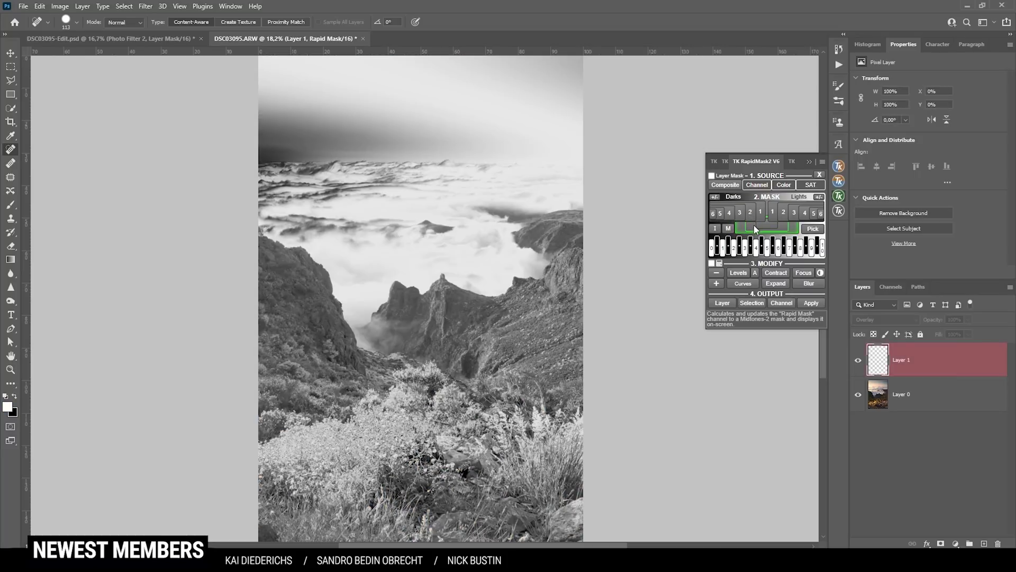
left_click(754, 225)
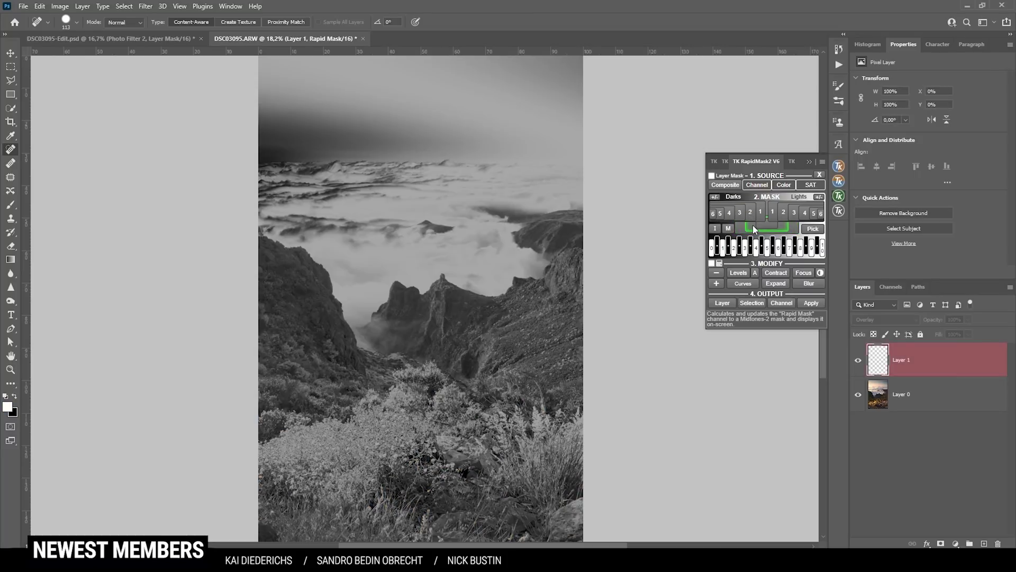
Apply the midtones selection as Layer 1's mask and target the layer's pixels
left_click(712, 175)
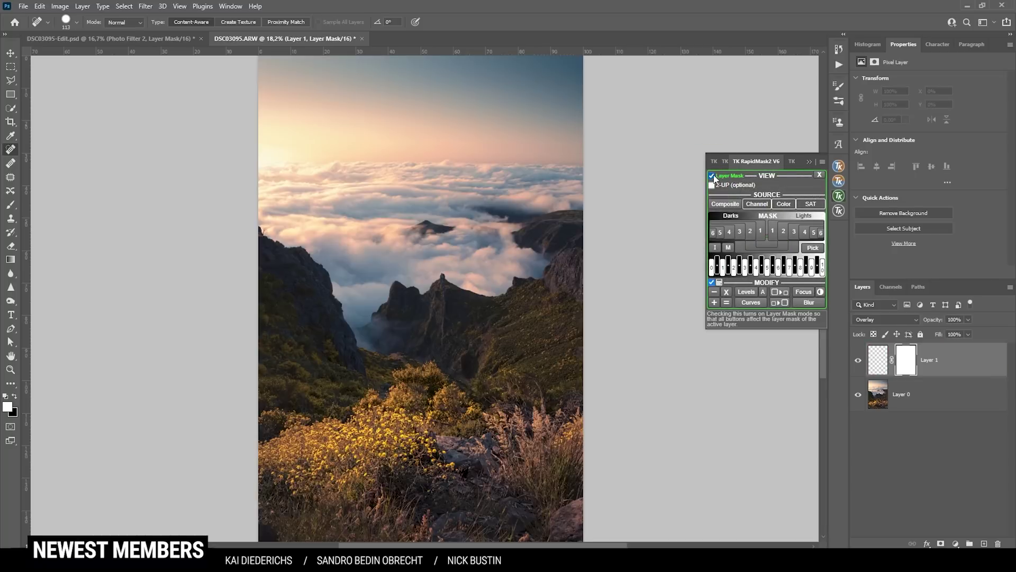
left_click(752, 245)
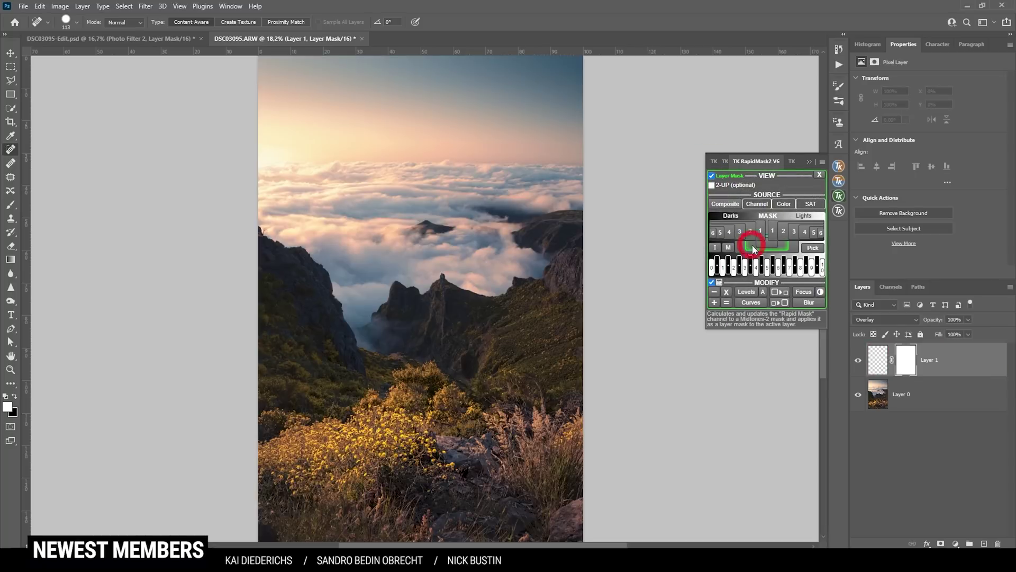
left_click(885, 366)
key("b")
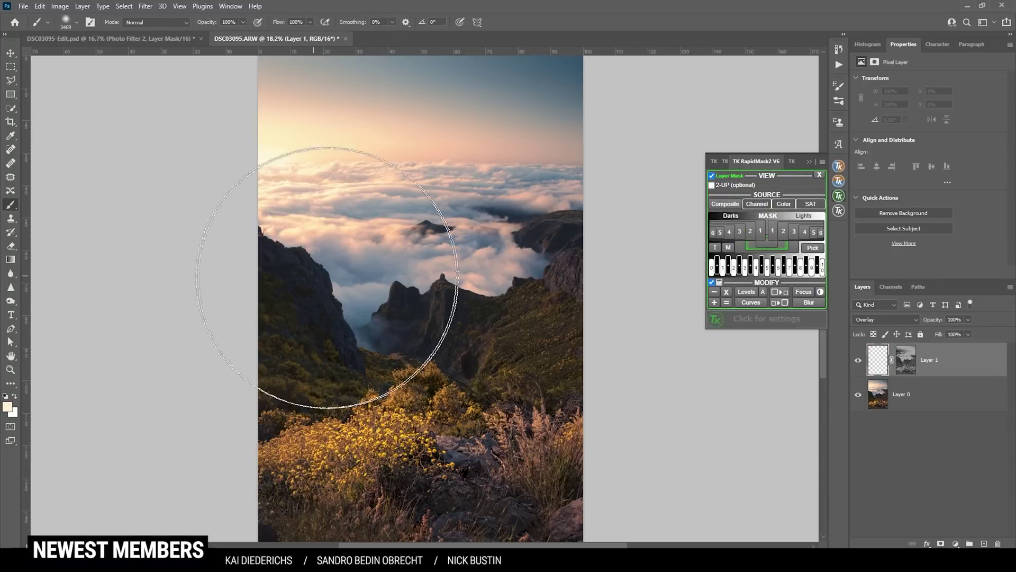
Paint white brightness onto the right slope with a smaller, lower-opacity brush
left_click_drag(243, 23, 210, 36)
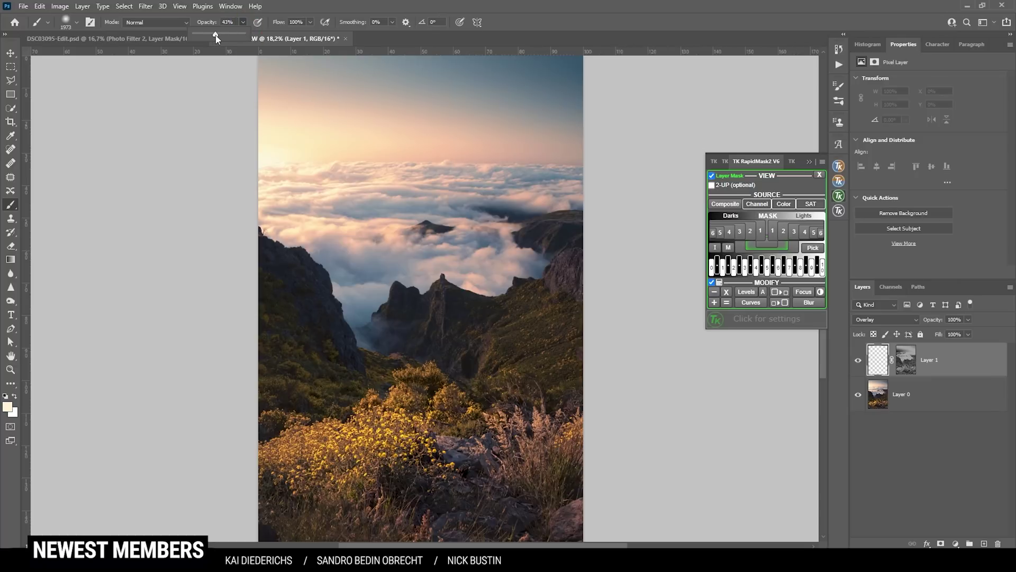
left_click(16, 396)
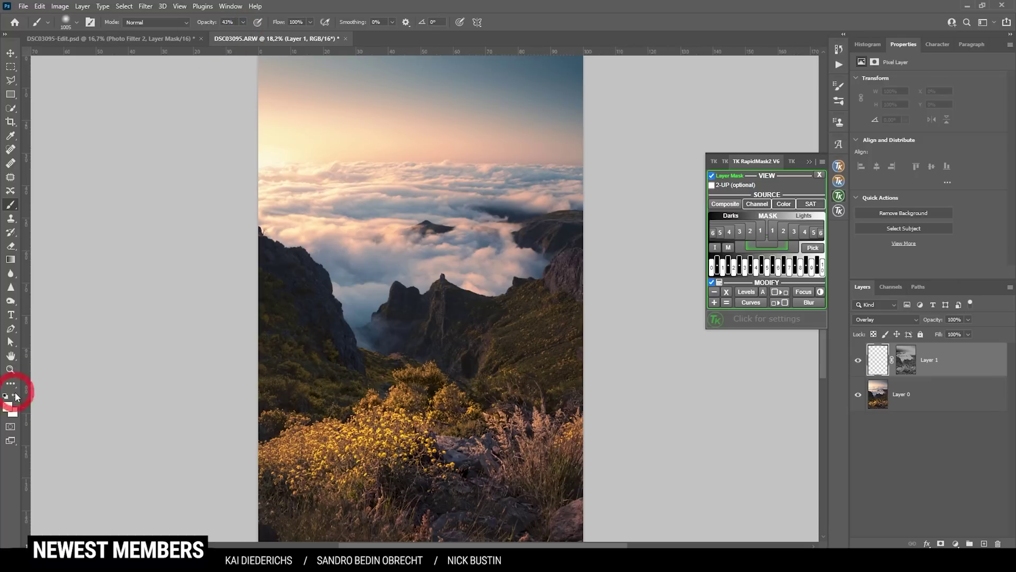
right_click(520, 324, "alt")
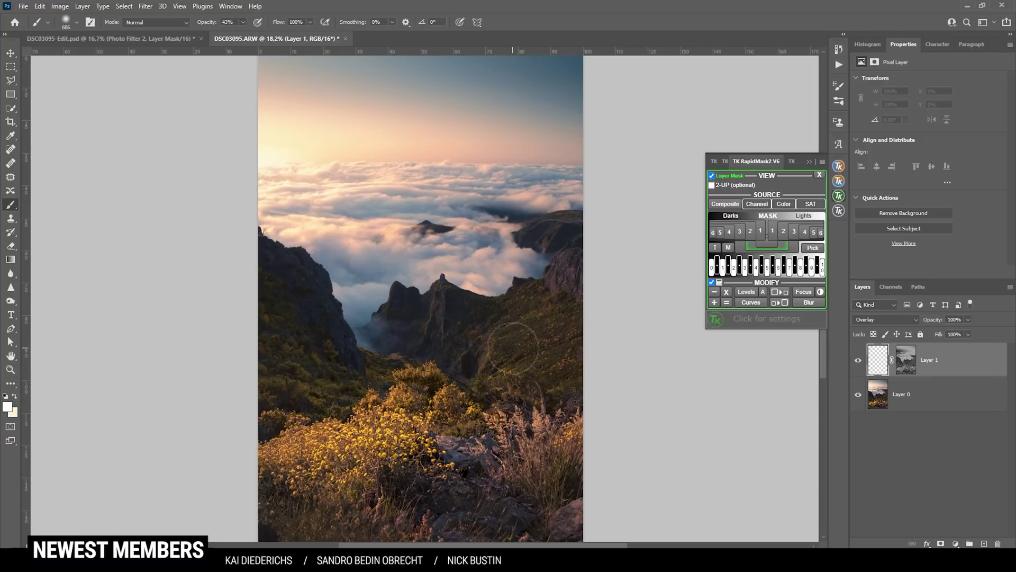
mouse_move(520, 333)
left_mouse_down()
mouse_move(535, 305)
mouse_move(545, 327)
mouse_move(569, 322)
mouse_move(513, 347)
mouse_move(563, 368)
mouse_move(577, 288)
mouse_move(518, 351)
mouse_move(587, 315)
mouse_move(468, 413)
mouse_move(424, 379)
mouse_move(489, 429)
mouse_move(527, 424)
mouse_move(594, 439)
mouse_move(466, 474)
mouse_move(475, 467)
mouse_move(392, 466)
mouse_move(270, 429)
mouse_move(299, 416)
mouse_move(389, 460)
left_mouse_up()
left_click(567, 329)
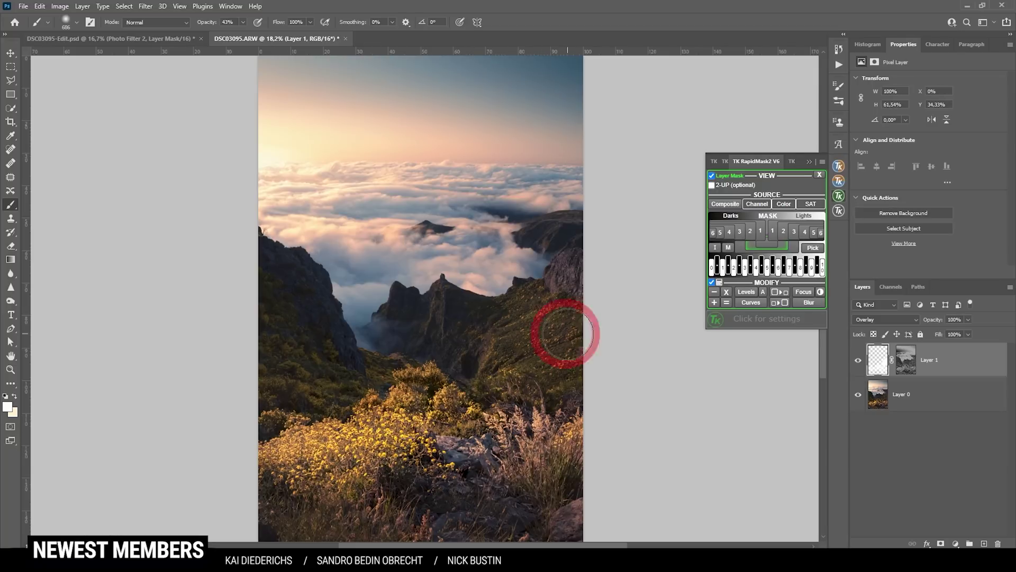
Toggle Layer 1 off and on to compare the foreground, leaving it visible
left_click(858, 361)
left_click(859, 361)
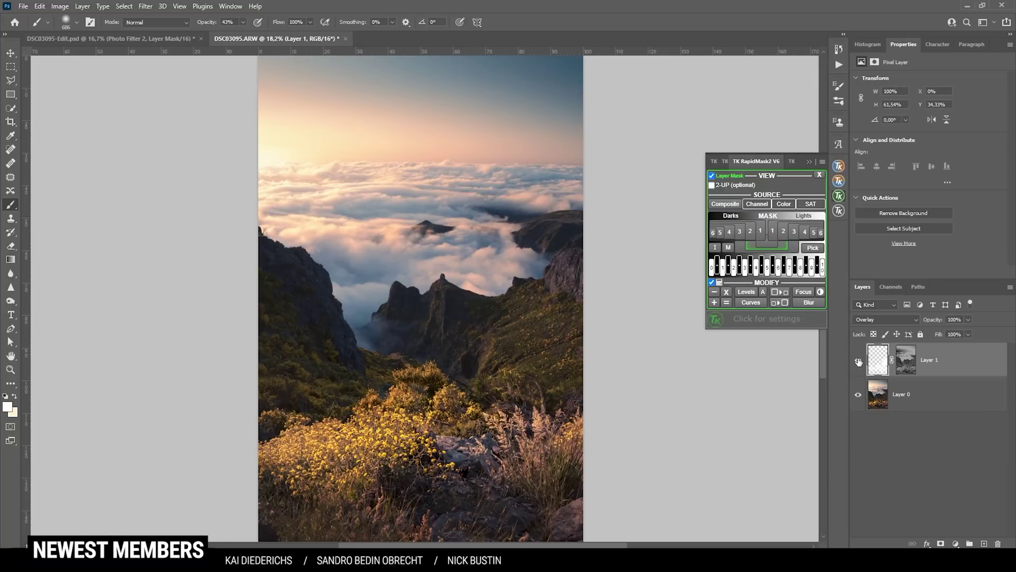
left_click(859, 361)
left_click(859, 361)
left_click(859, 361)
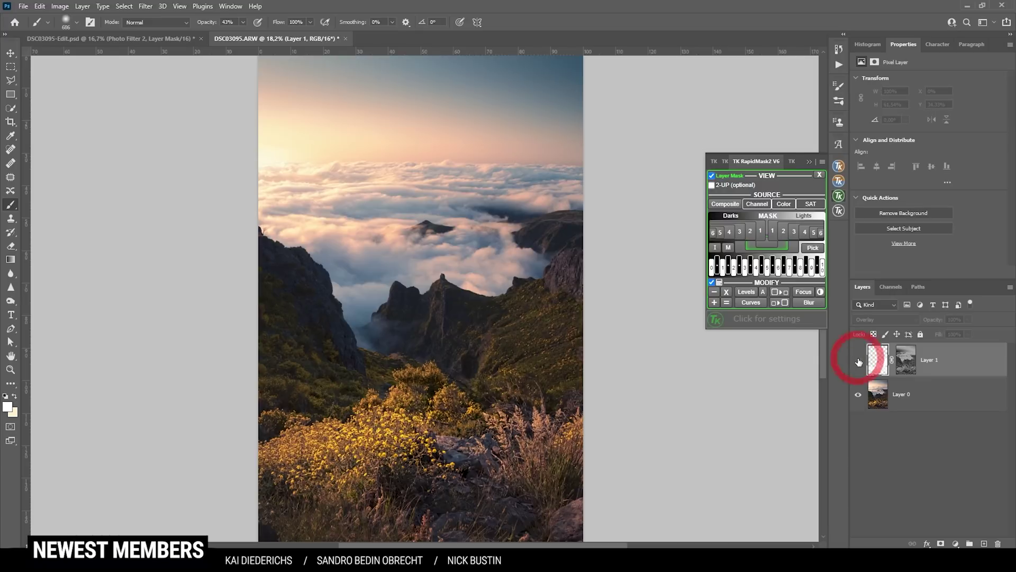
left_click(859, 361)
left_click(859, 361)
left_click(859, 361)
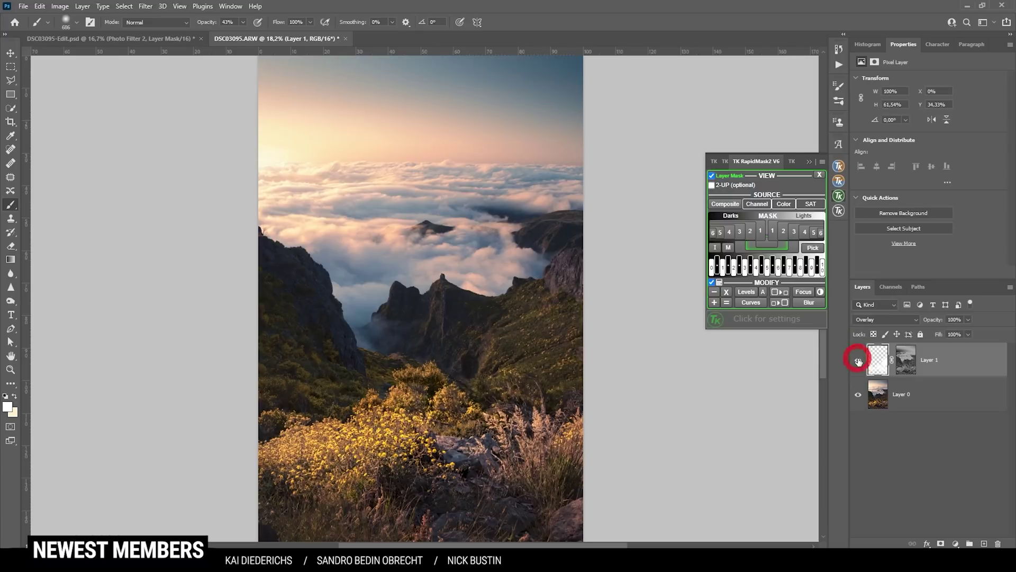
left_click(858, 361)
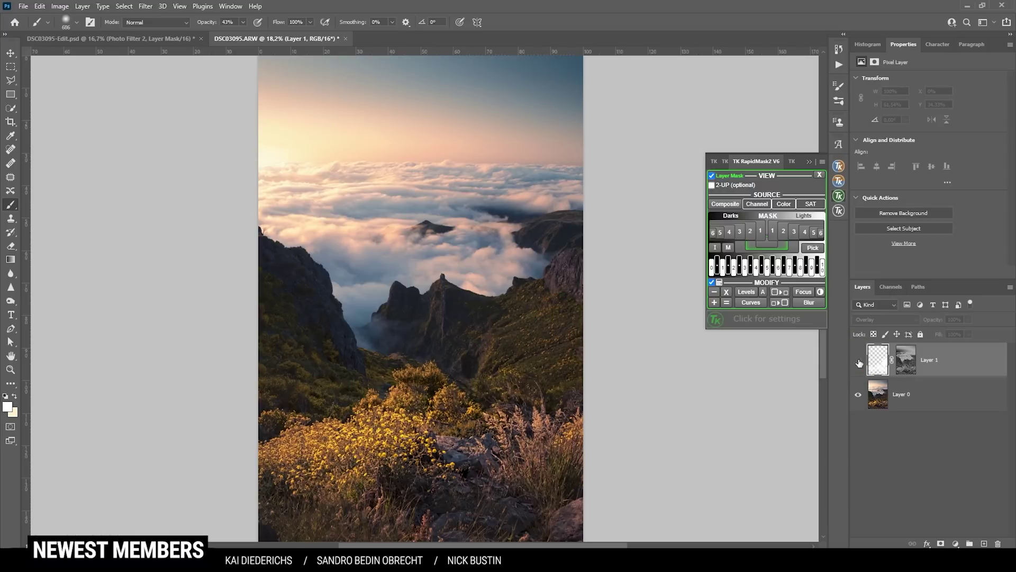
left_click(859, 361)
left_click(859, 361)
left_click(858, 361)
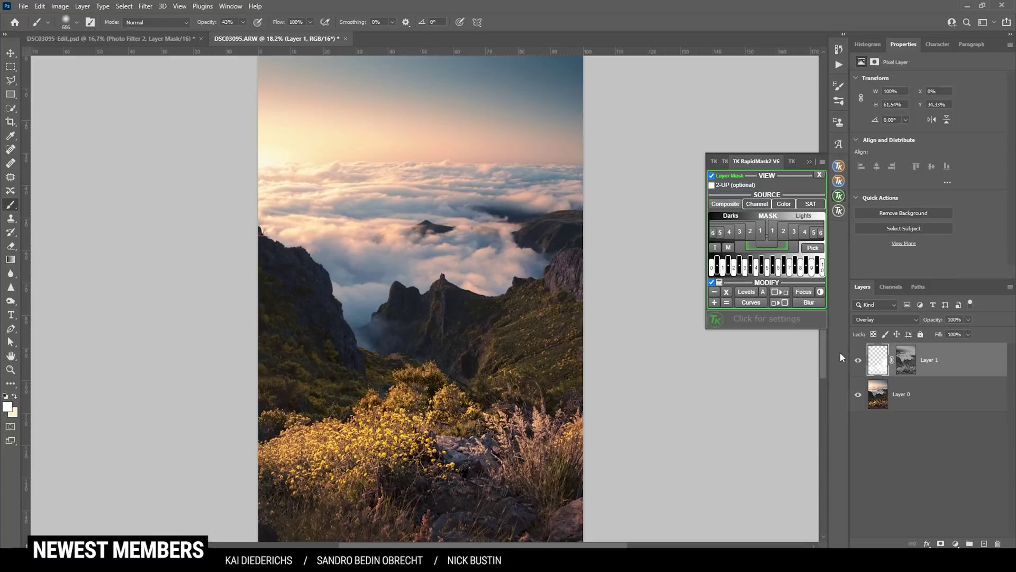
left_click(984, 543)
Set Layer 2 to Overlay and give it a midtones luminosity mask
left_click(885, 319)
left_click(895, 414)
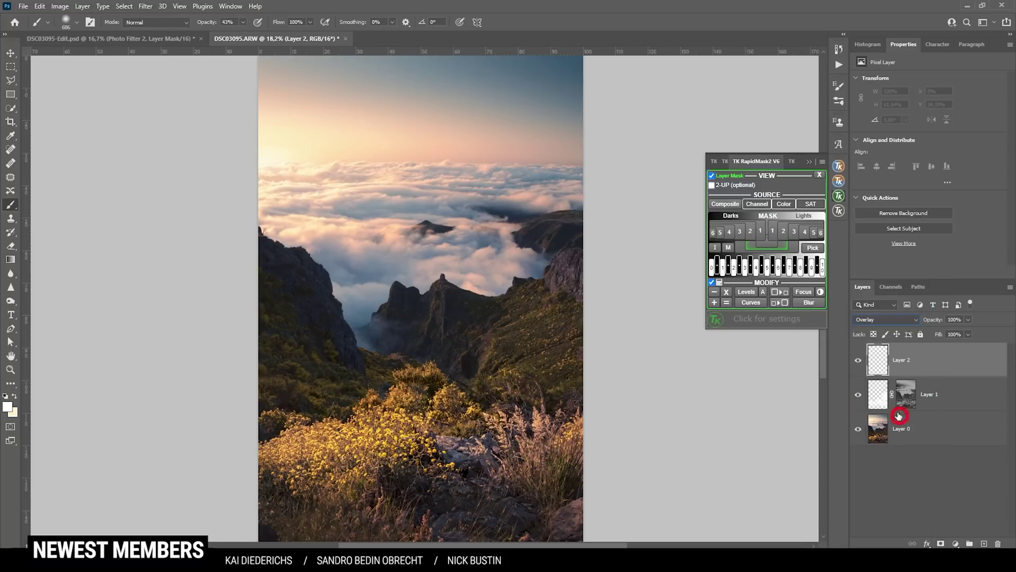
left_click(748, 226)
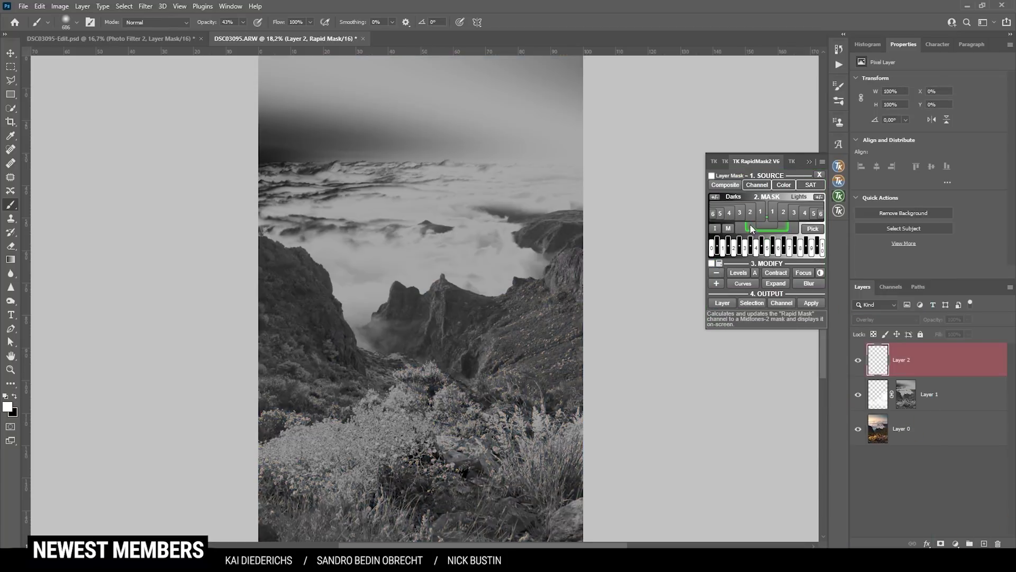
left_click(752, 224)
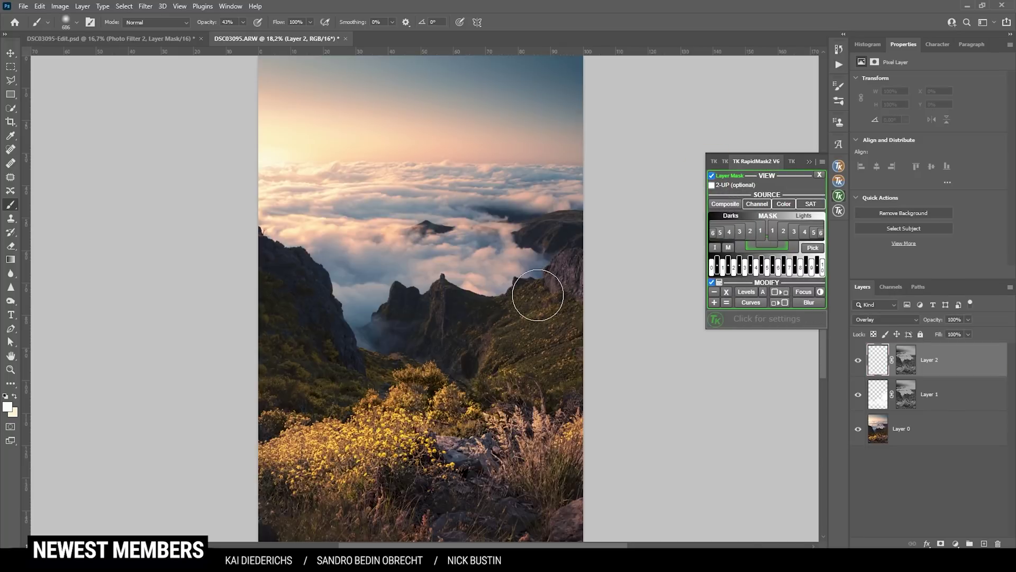
Paint light onto the hillside and rocky peaks, shrinking the brush to 422 then 257
left_click(533, 345)
right_click(567, 357, "alt")
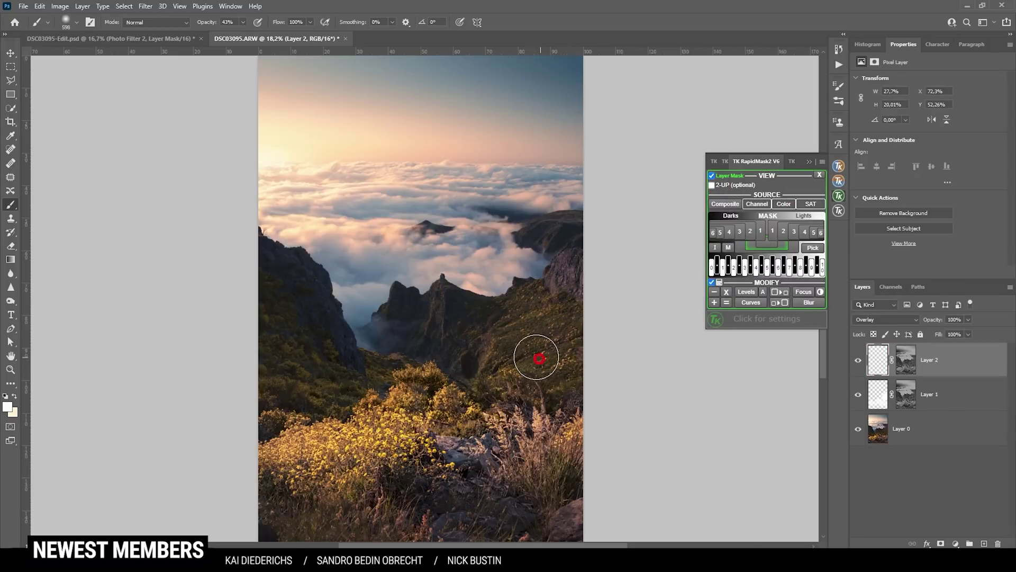
mouse_move(533, 322)
left_mouse_down()
mouse_move(563, 284)
mouse_move(525, 353)
left_mouse_up()
right_click(434, 317, "alt")
left_click_drag(434, 322, 438, 302)
right_click(436, 327, "alt")
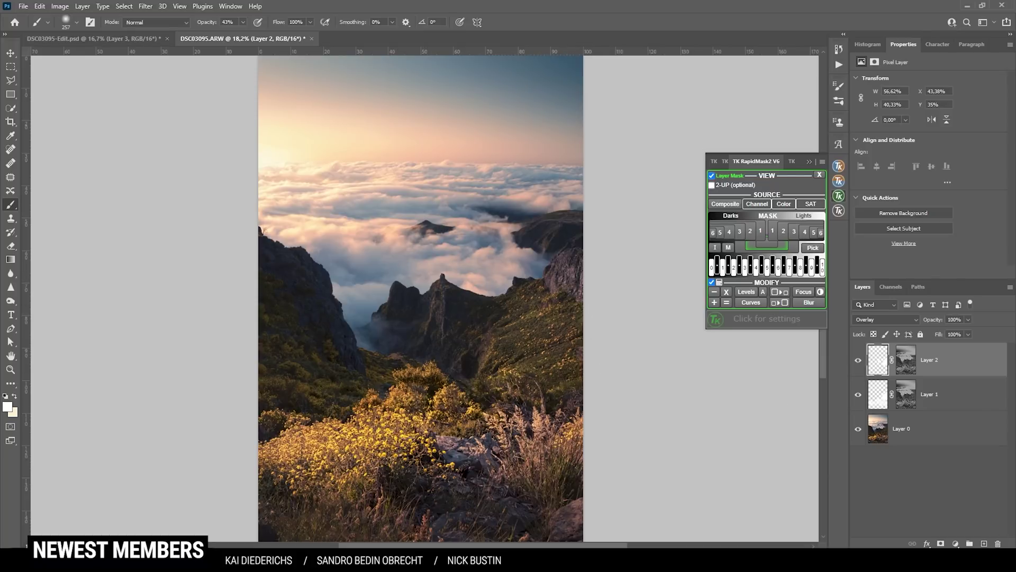
Add Layer 3 in Overlay blending with a midtones luminosity mask
left_click(984, 543)
left_click(887, 319)
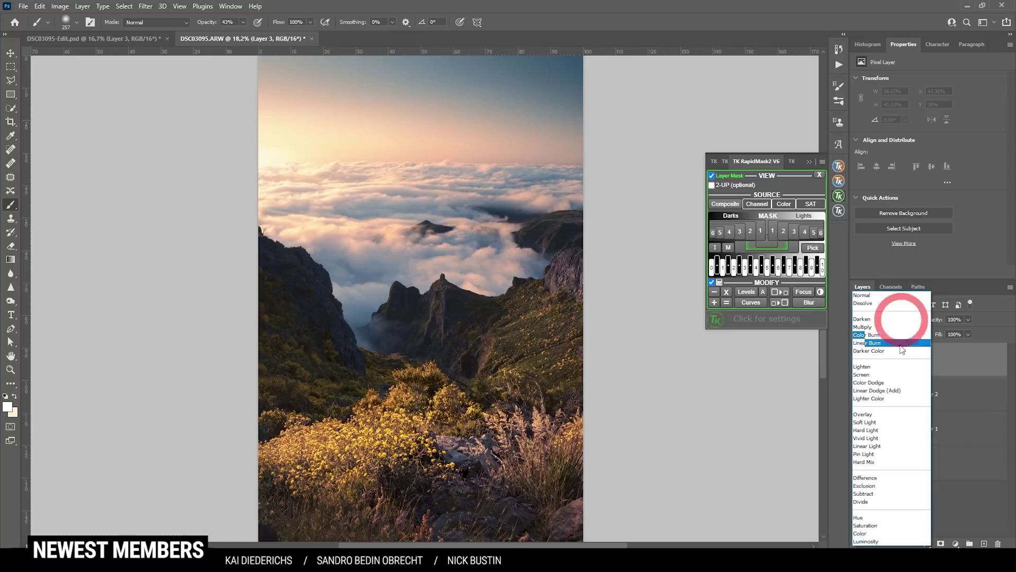
left_click(879, 414)
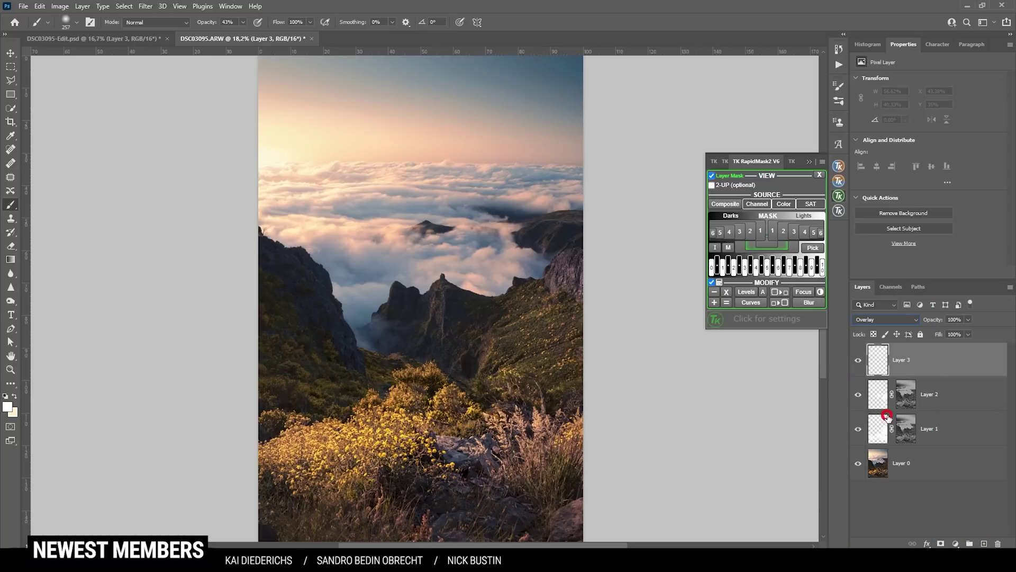
left_click(751, 246)
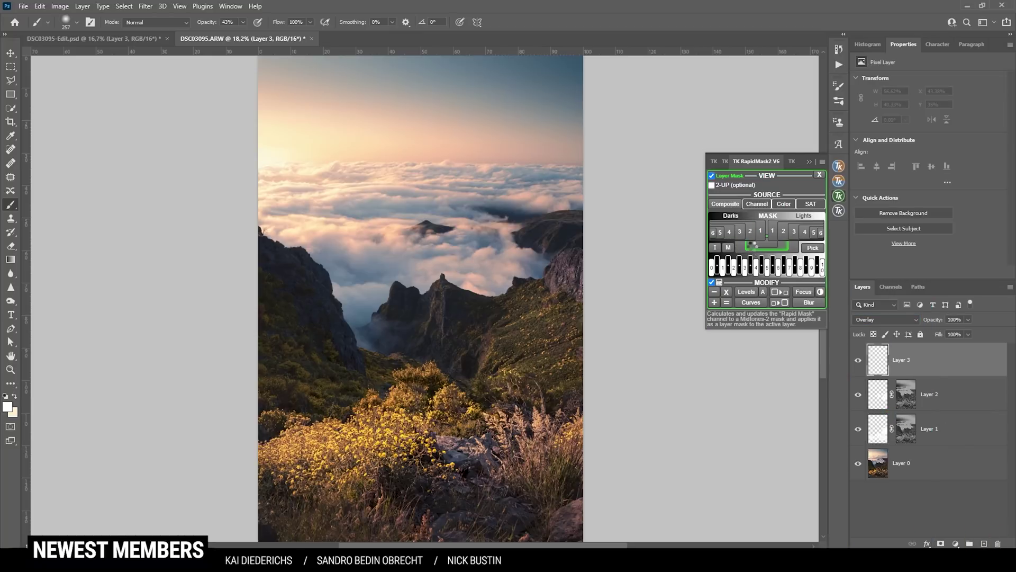
Pick #ffecc5 as the paint colour and paint with the brush resized to 301
left_click(8, 407)
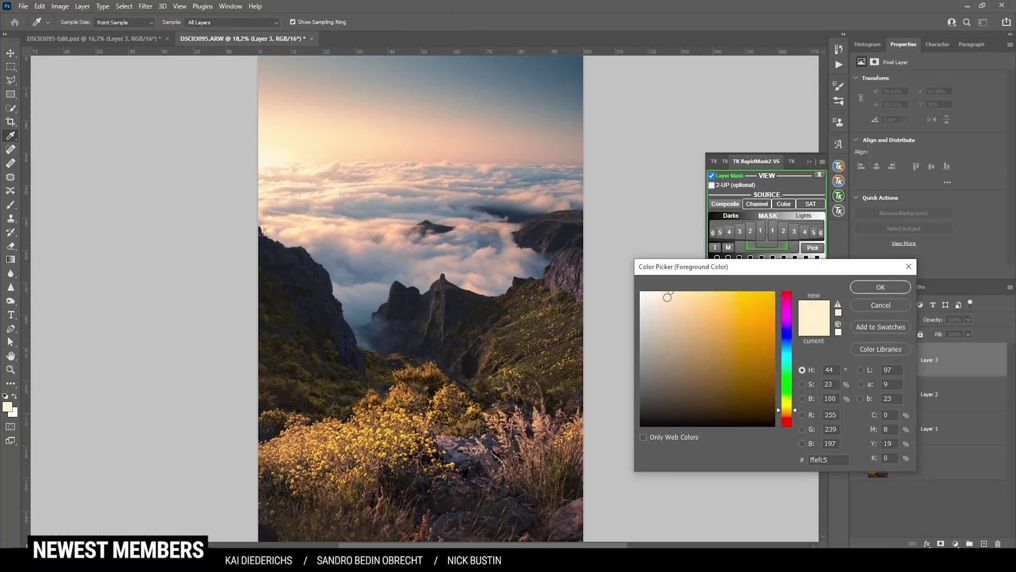
mouse_move(538, 329)
left_mouse_down()
mouse_move(571, 339)
mouse_move(522, 348)
mouse_move(575, 289)
mouse_move(573, 331)
mouse_move(556, 354)
mouse_move(520, 360)
mouse_move(573, 358)
mouse_move(425, 411)
mouse_move(408, 398)
mouse_move(312, 446)
mouse_move(485, 437)
mouse_move(554, 378)
left_mouse_up()
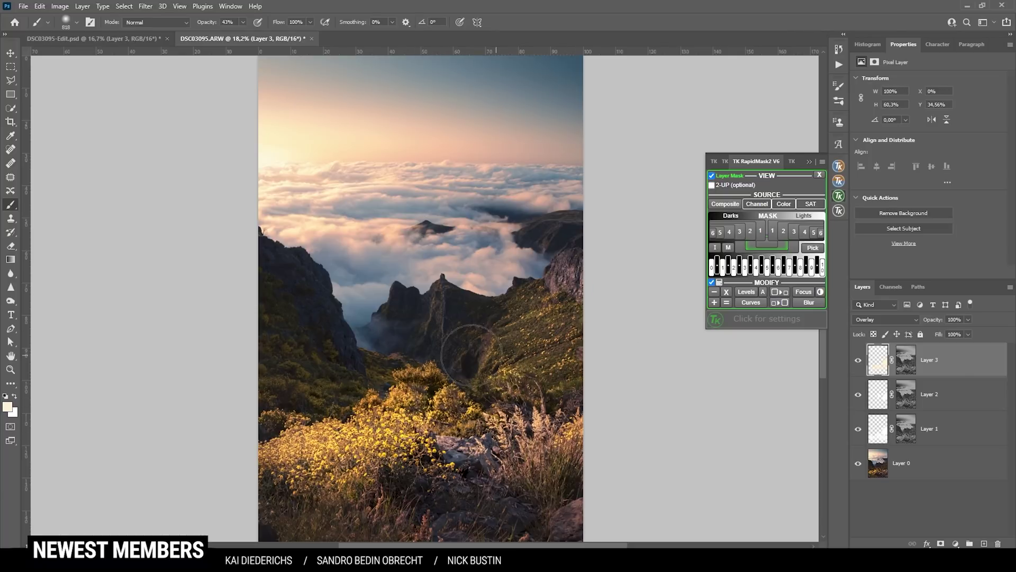
left_click_drag(472, 356, 458, 342)
left_click(809, 161)
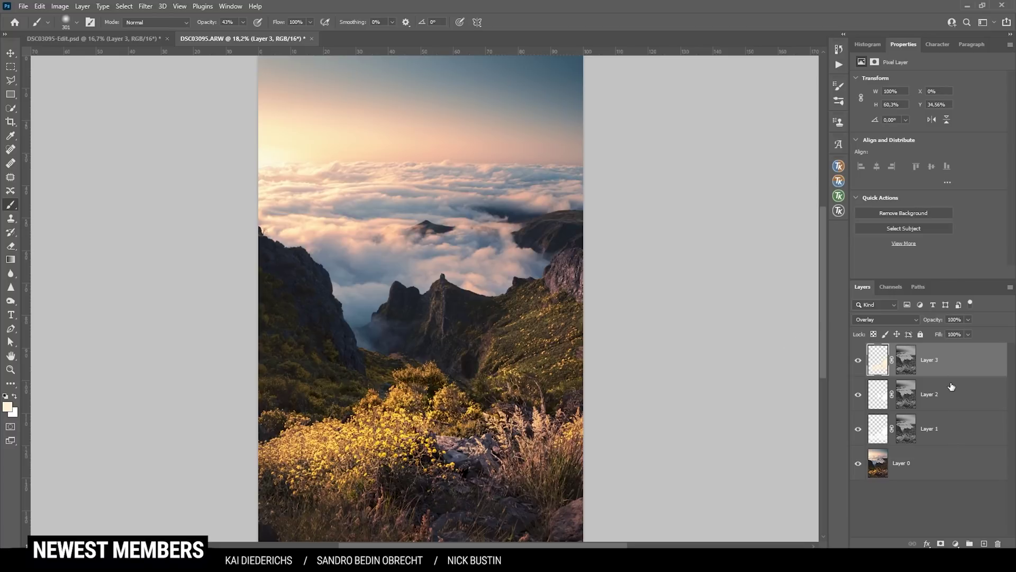
Stamp all visible layers into a new Layer 4 using the TK panel's Merge Visible
left_click(838, 166)
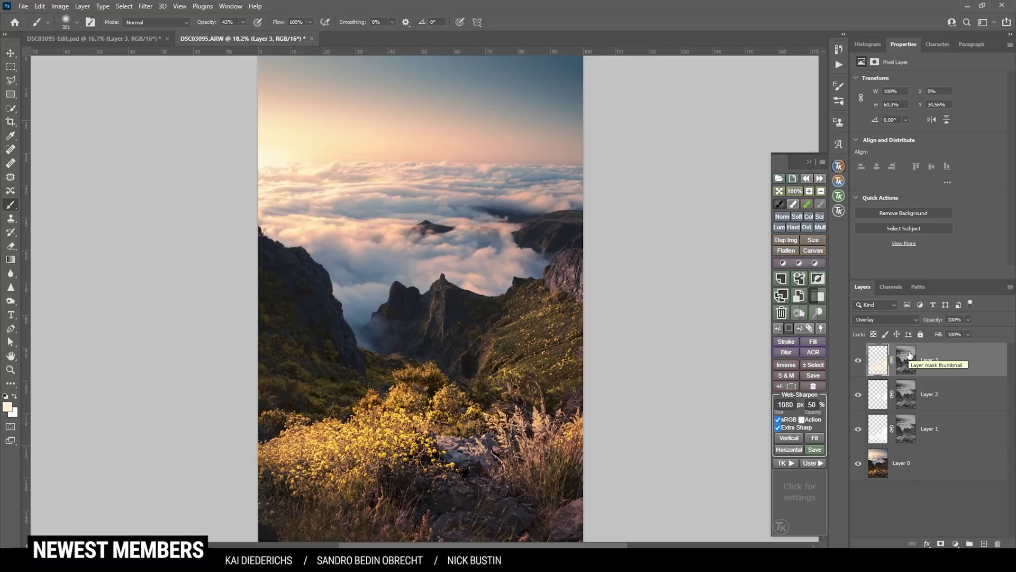
left_click(801, 278)
left_click(809, 161)
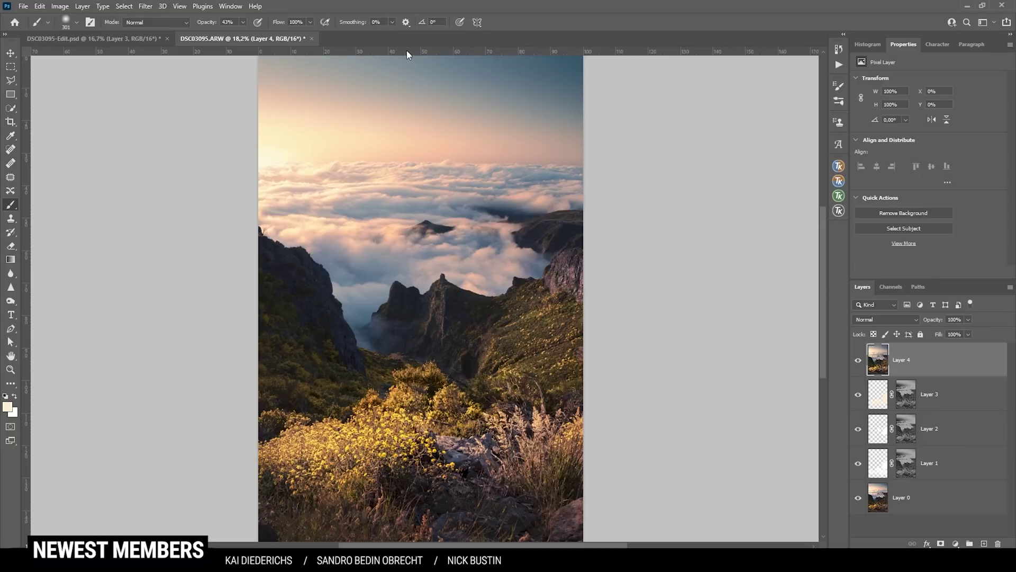
Place a horizontal guide along the horizon and put Layer 4 into Warp transform
left_click_drag(406, 50, 421, 163)
left_click(915, 360)
key("ctrl+t")
right_click(425, 122)
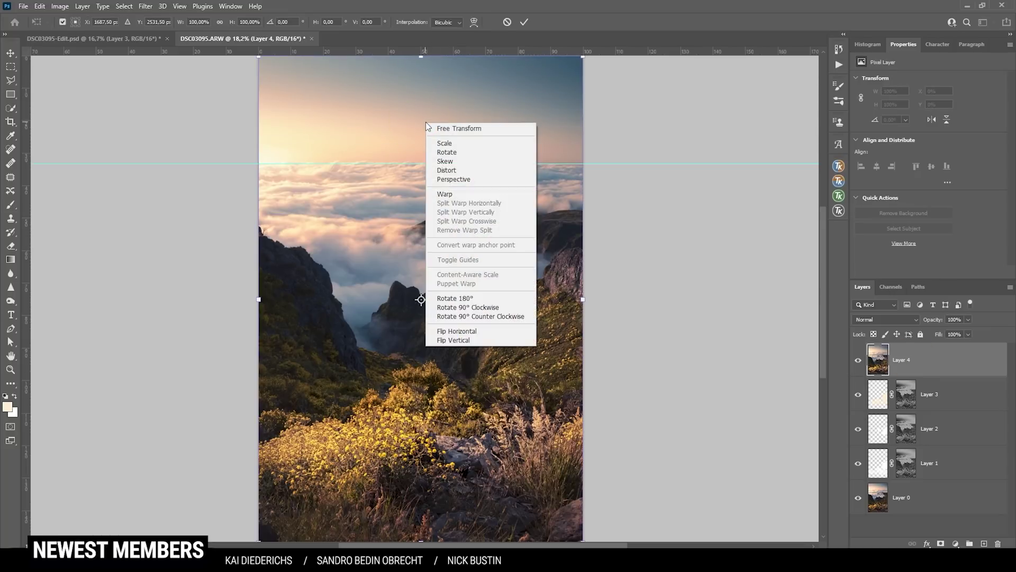
left_click(453, 197)
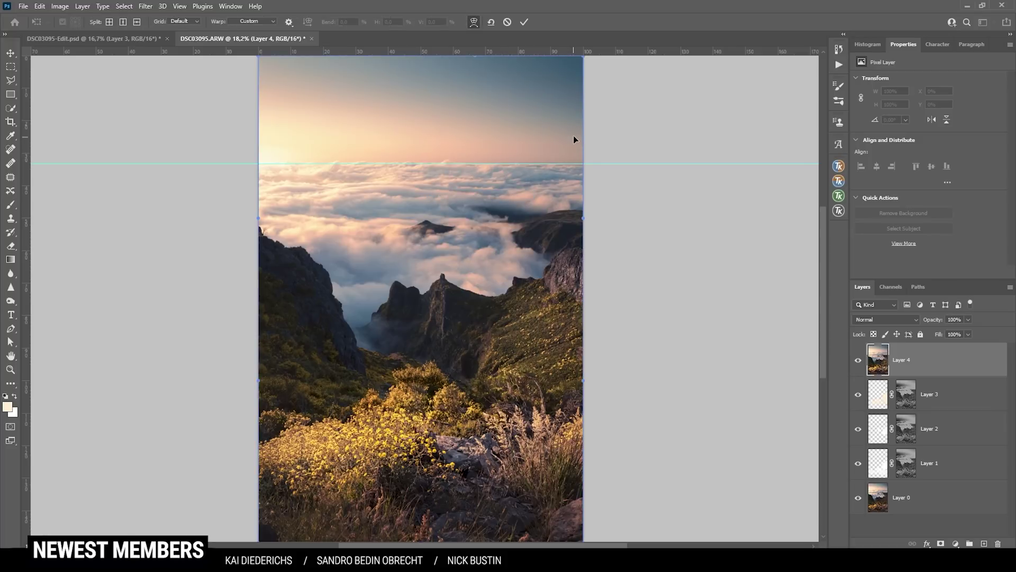
Lift both sides of the horizon slightly, commit the warp and remove the guide
left_click_drag(573, 136, 573, 133)
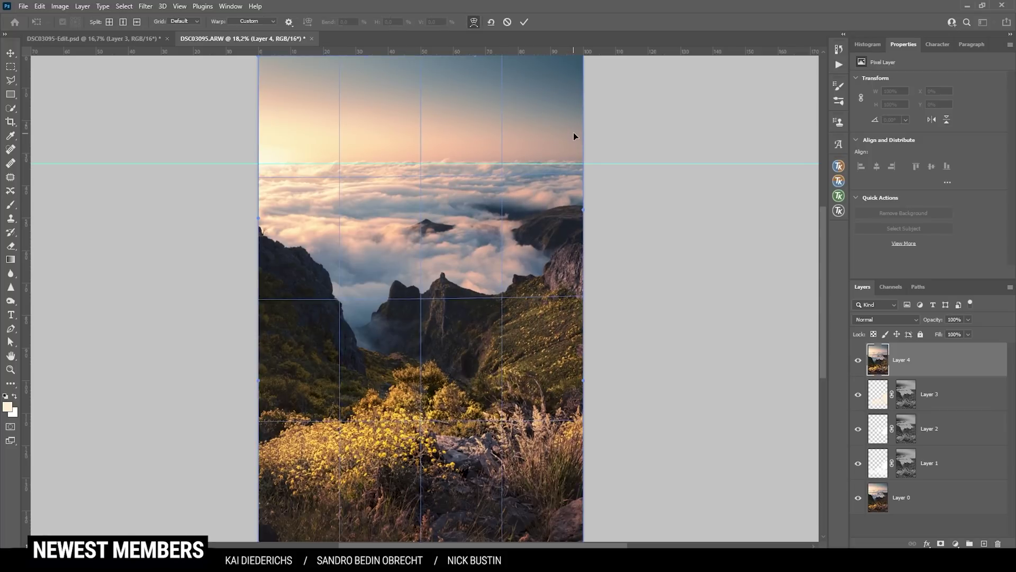
left_click_drag(261, 150, 261, 146)
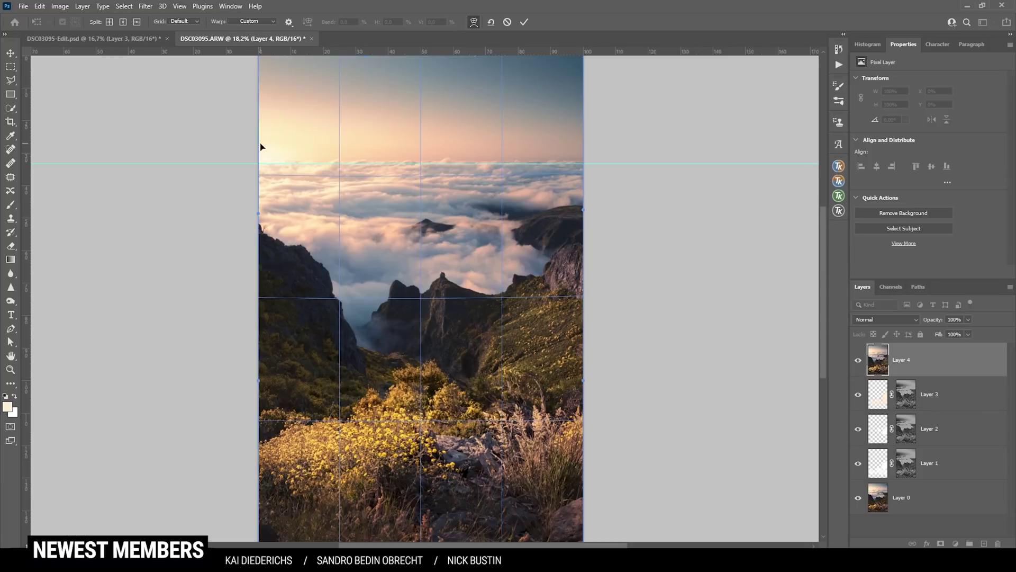
left_click(524, 23)
left_click_drag(526, 164, 565, 33)
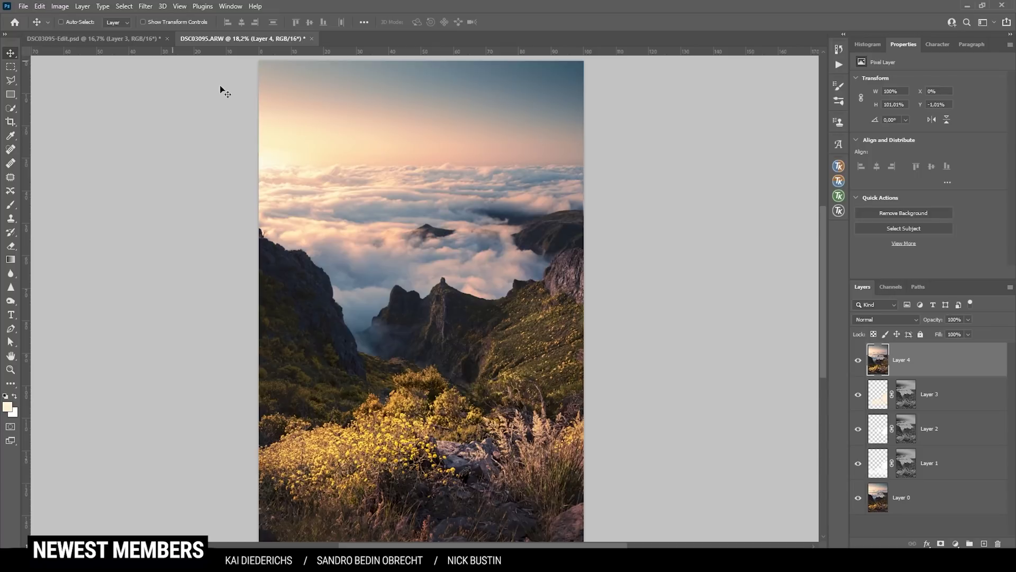
Lay out perspective warp planes over the sky, cloud band and valley on Layer 4
left_click(40, 6)
left_click(103, 227)
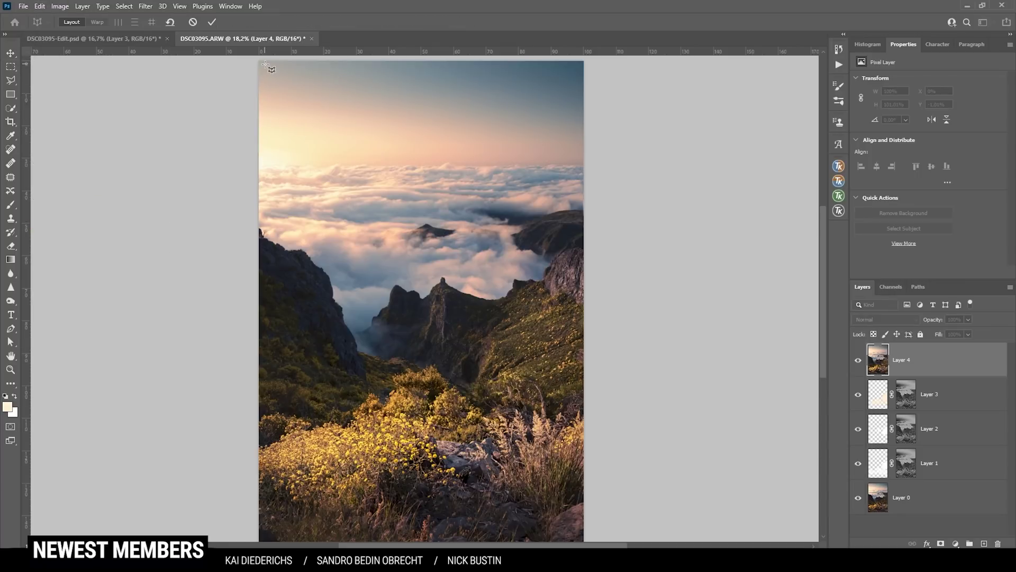
left_click_drag(255, 58, 587, 166)
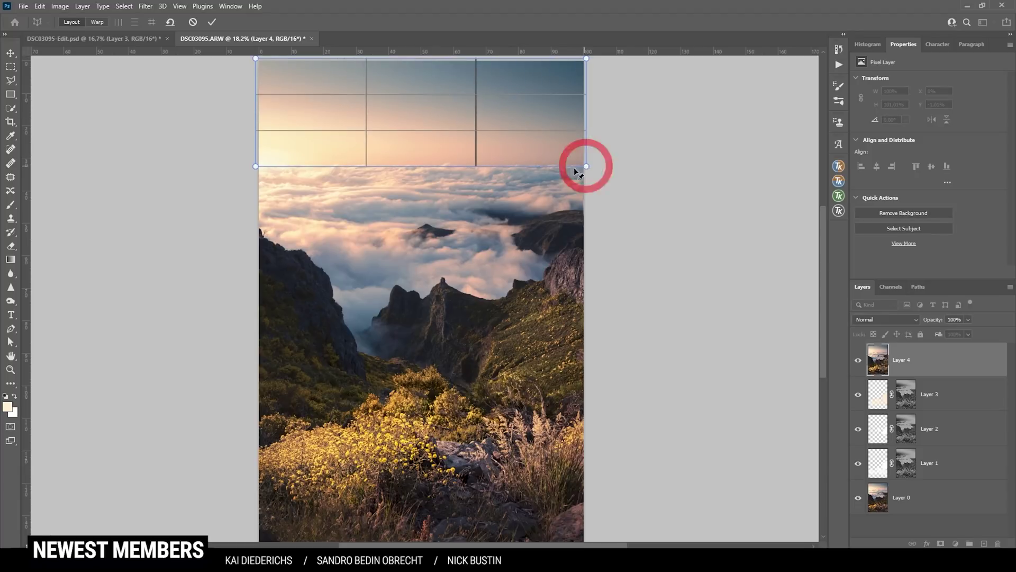
left_click_drag(249, 251, 587, 169)
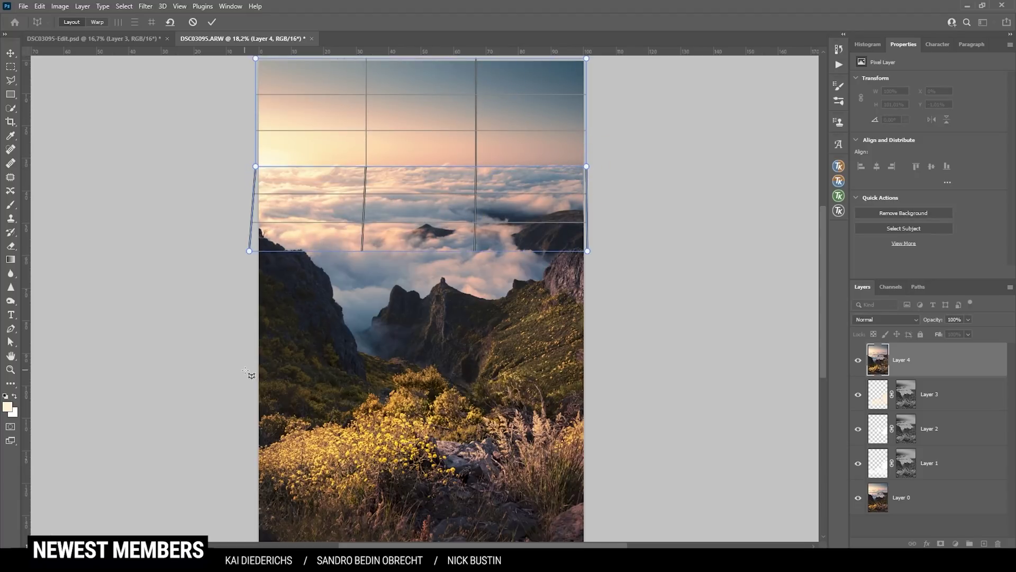
left_click_drag(246, 369, 589, 255)
scroll(589, 255, "down", 1)
left_click_drag(239, 517, 595, 344)
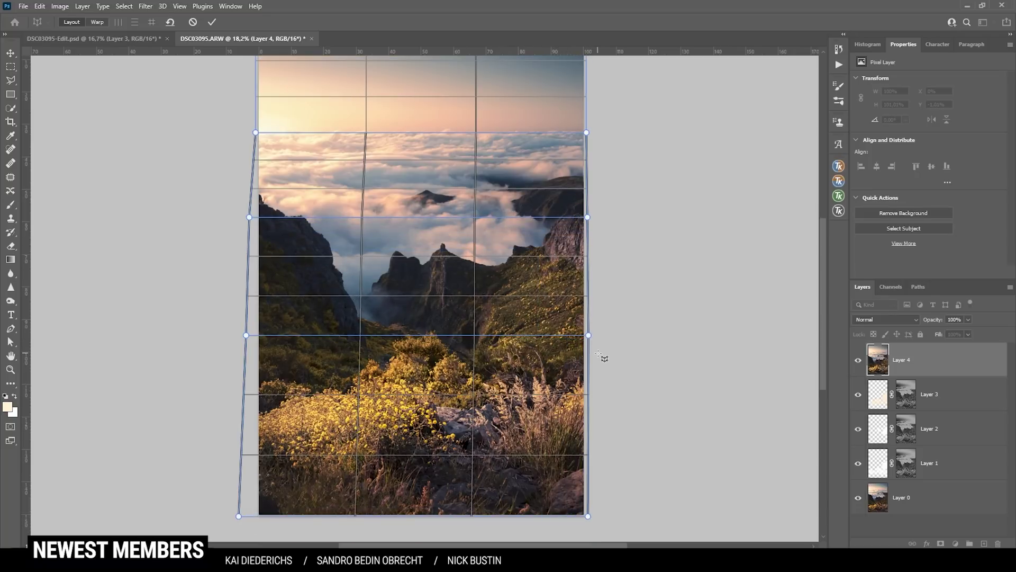
scroll(340, 283, "up", 1)
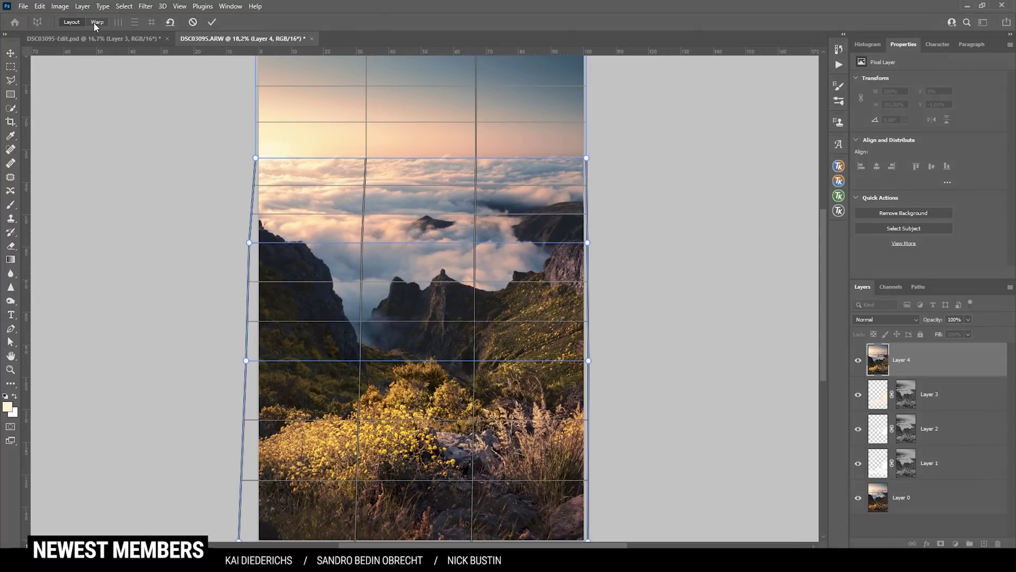
Raise the cloud and horizon split lines, lower the valley line, and commit the perspective warp
left_click(324, 243)
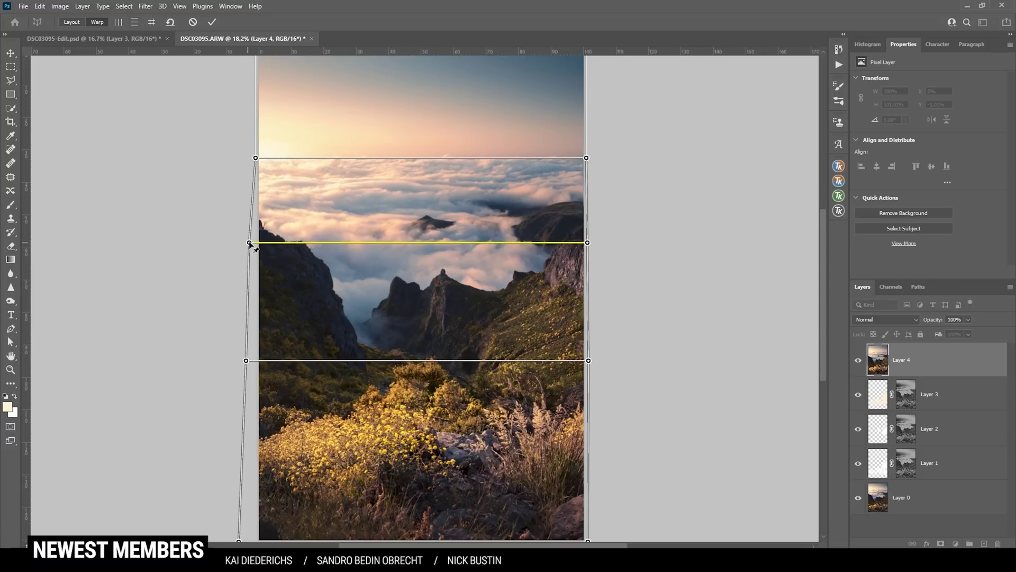
left_click_drag(249, 243, 249, 233)
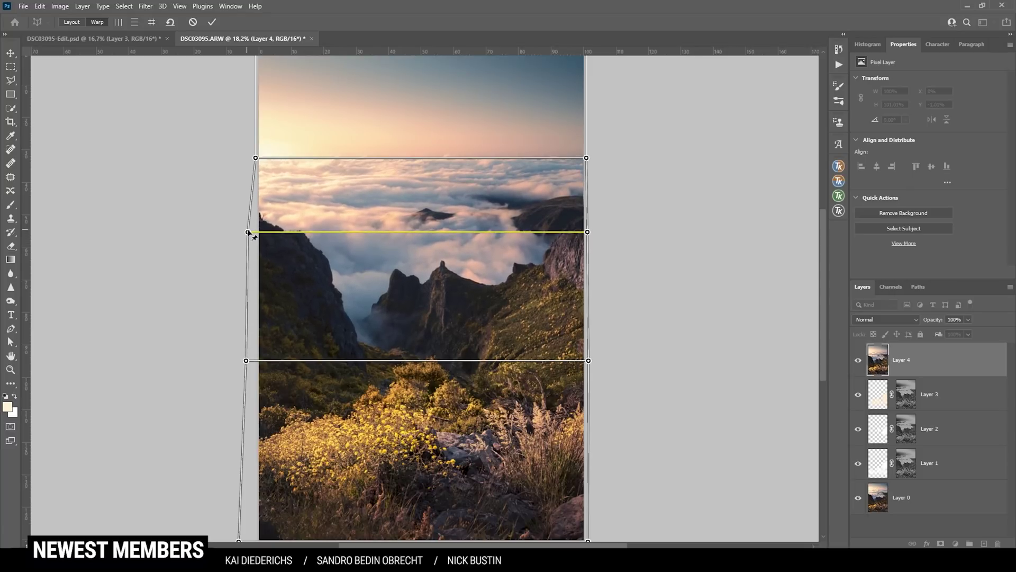
left_click(290, 158, "shift")
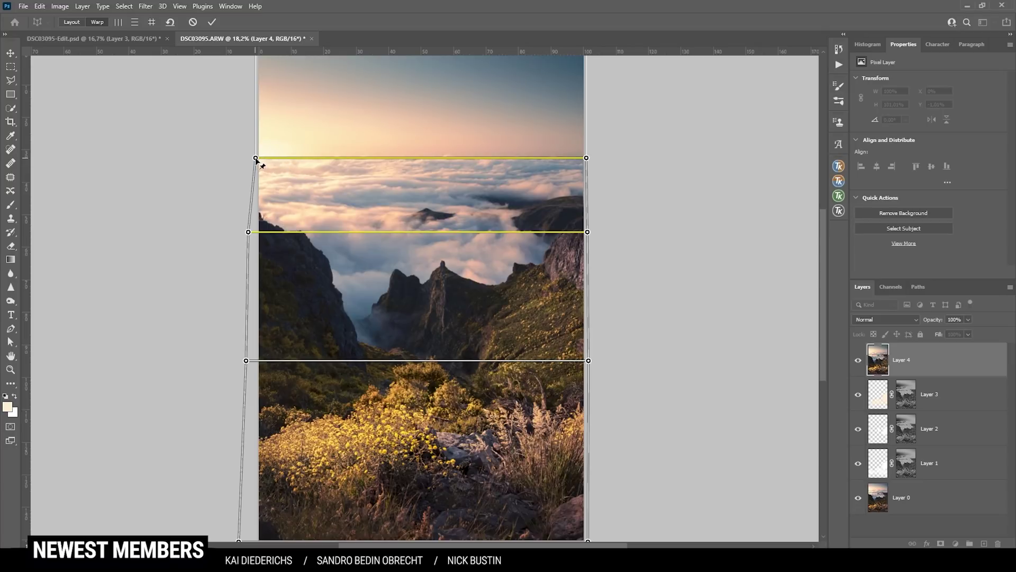
left_click_drag(256, 158, 257, 139)
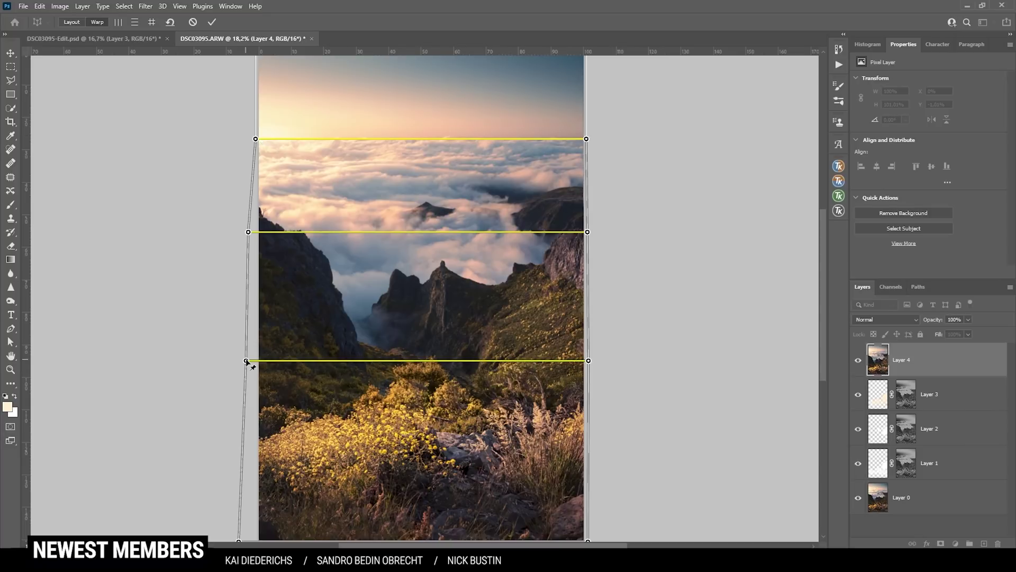
left_click_drag(247, 361, 248, 372)
left_click(212, 23)
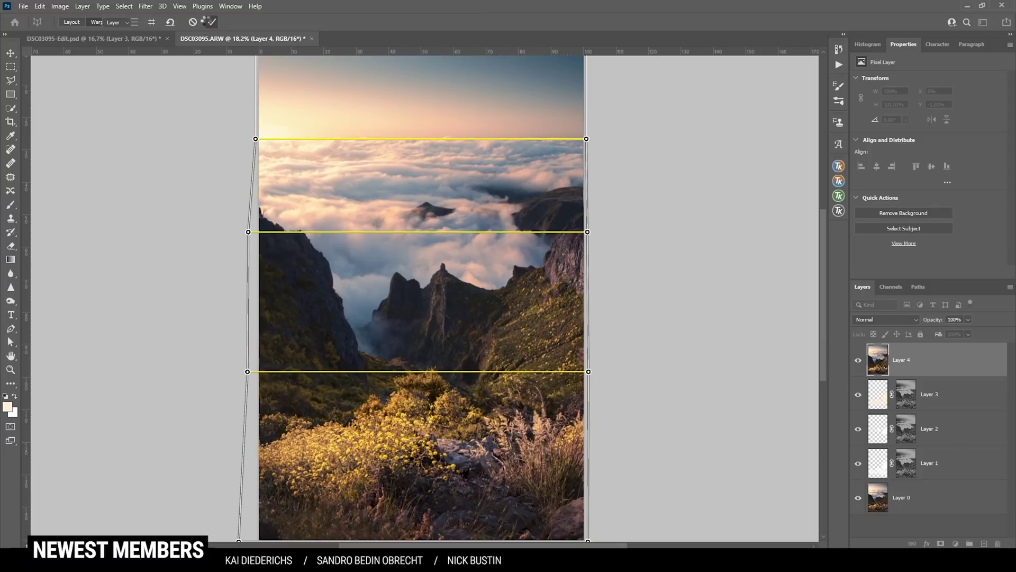
Toggle Layer 4 off and on to compare the warp, leaving it visible
left_click(859, 361)
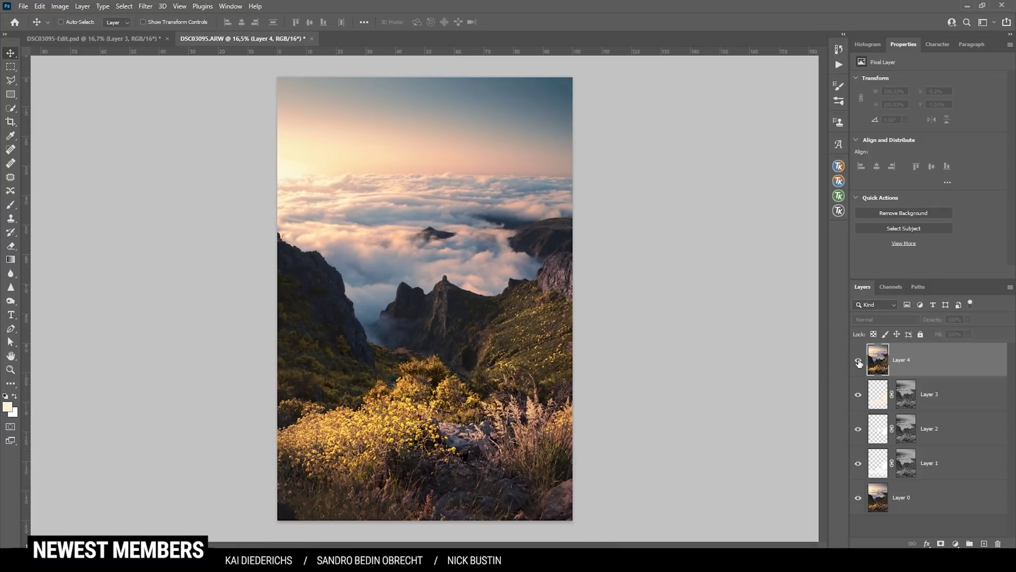
left_click(859, 361)
left_click(859, 362)
left_click(859, 362)
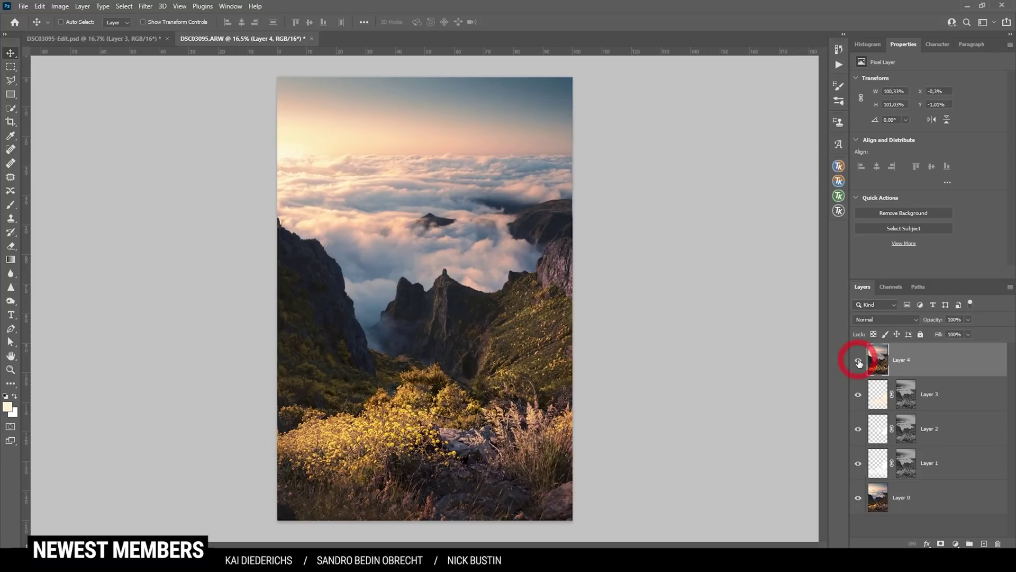
left_click(858, 361)
left_click(859, 361)
left_click(858, 361)
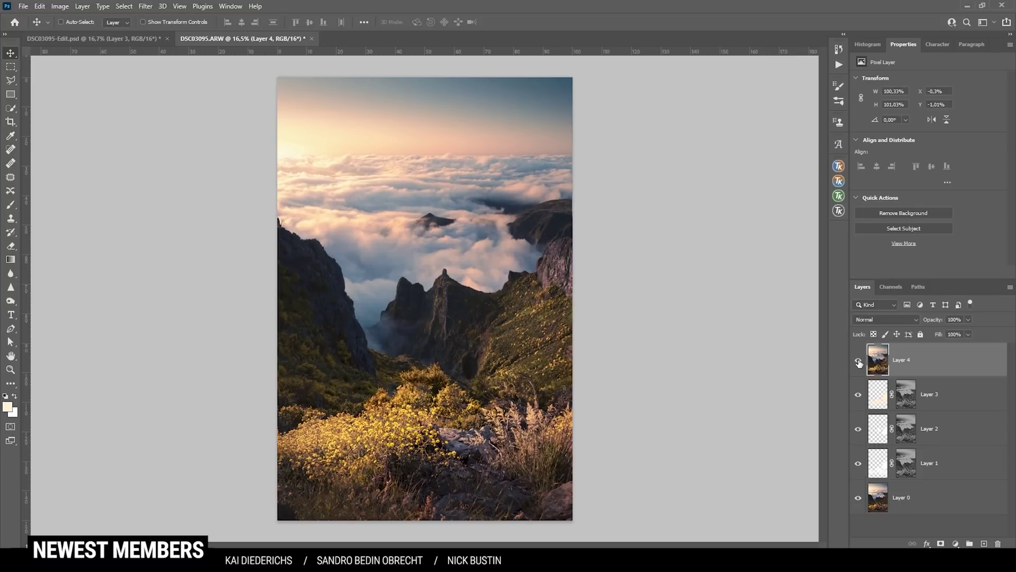
left_click(859, 362)
left_click(858, 362)
left_click(859, 361)
left_click(858, 362)
left_click(859, 361)
Create a Hard Light layer and choose a slightly more saturated warm cream brush colour
key("ctrl+shift+alt+e")
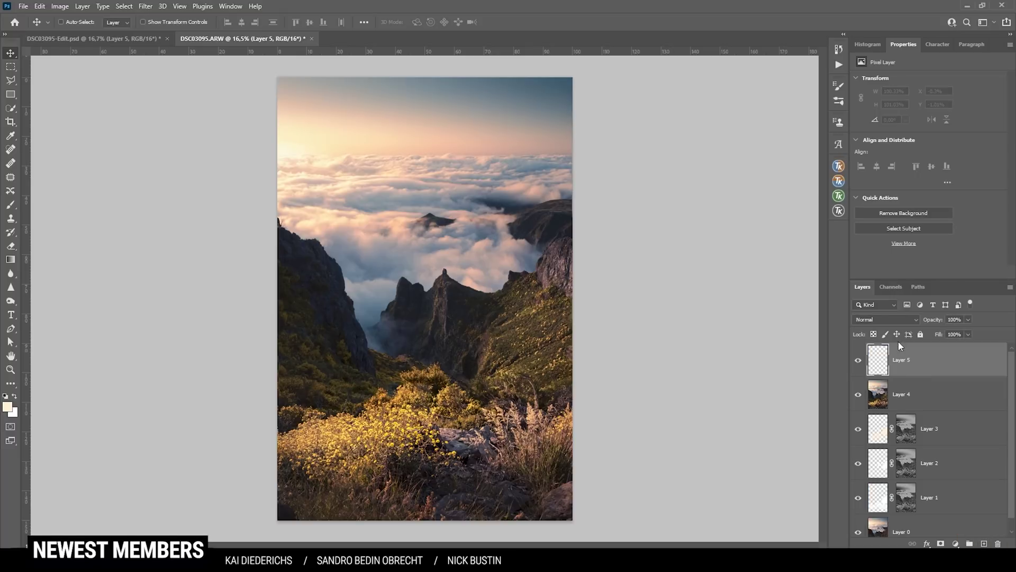
left_click(877, 319)
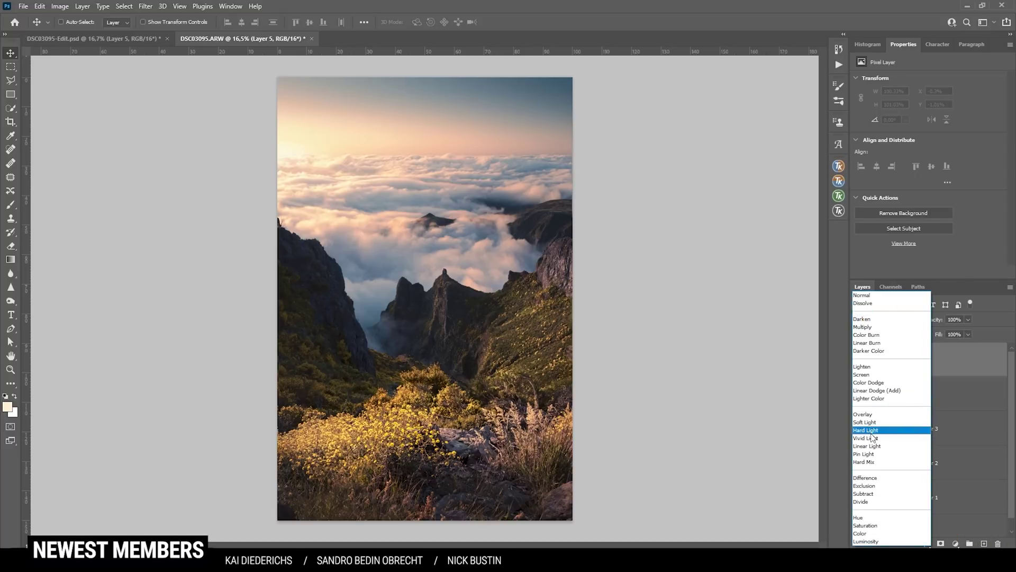
left_click(867, 430)
key("b")
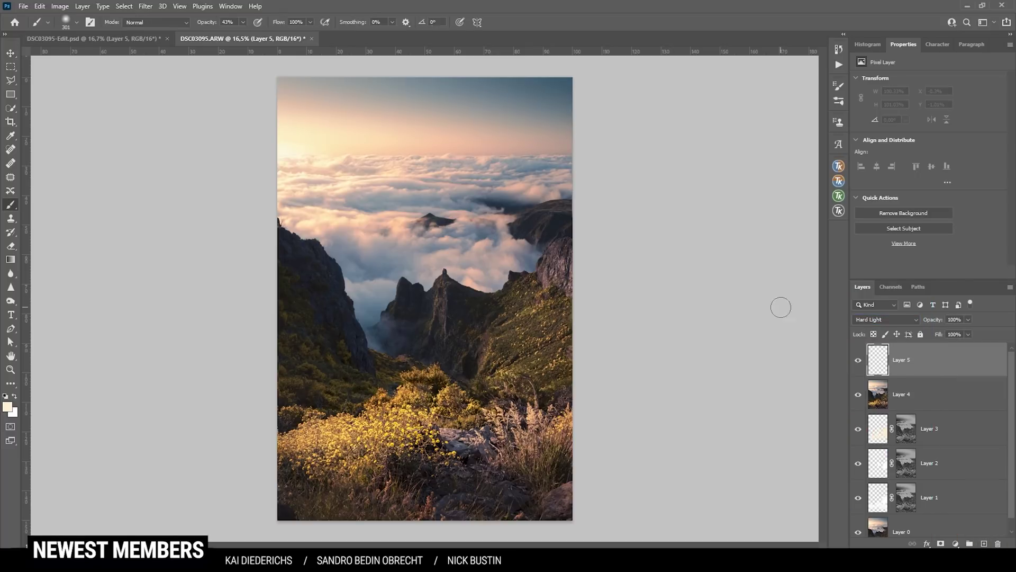
left_click(8, 408)
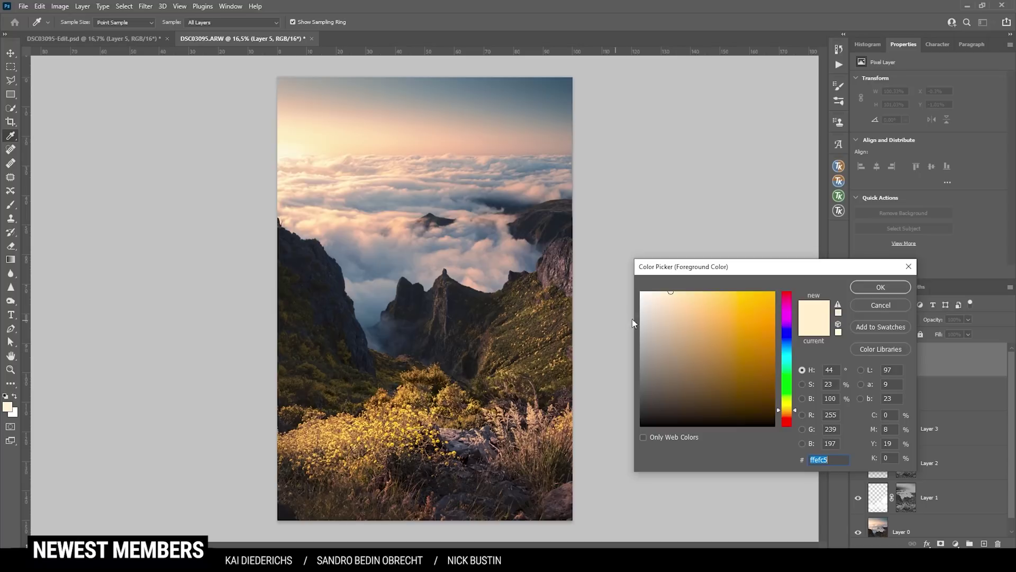
left_click_drag(673, 298, 676, 284)
left_click(895, 287)
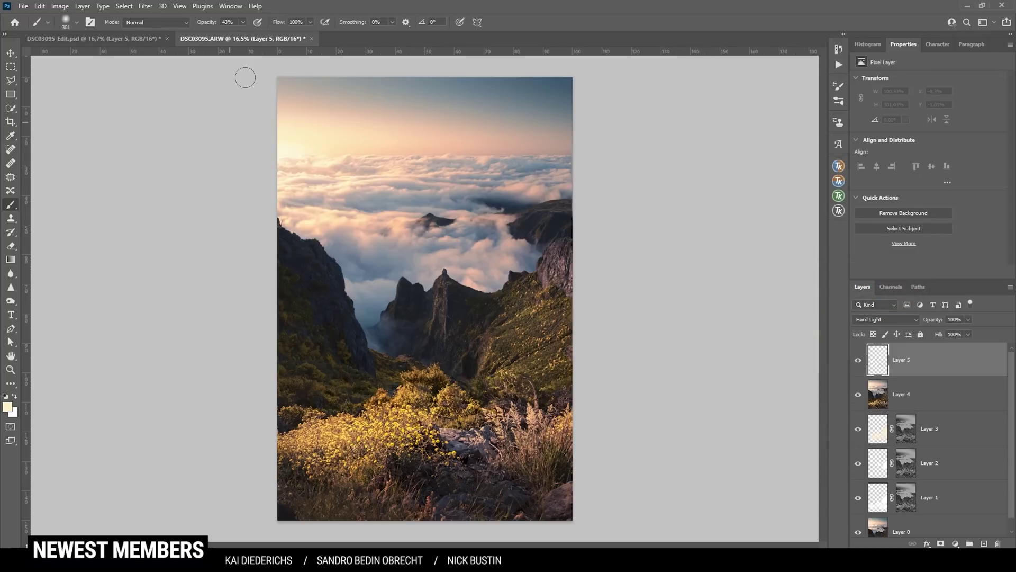
Set the brush to 10% opacity and enlarge it, then toggle the sky glow to compare
left_click(244, 22)
mouse_move(281, 167)
left_mouse_down()
mouse_move(315, 155)
mouse_move(280, 156)
mouse_move(267, 173)
mouse_move(324, 161)
mouse_move(307, 169)
mouse_move(309, 184)
mouse_move(268, 154)
left_mouse_up()
key("bracketright")
key("bracketright")
key("bracketright")
key("bracketright")
key("bracketright")
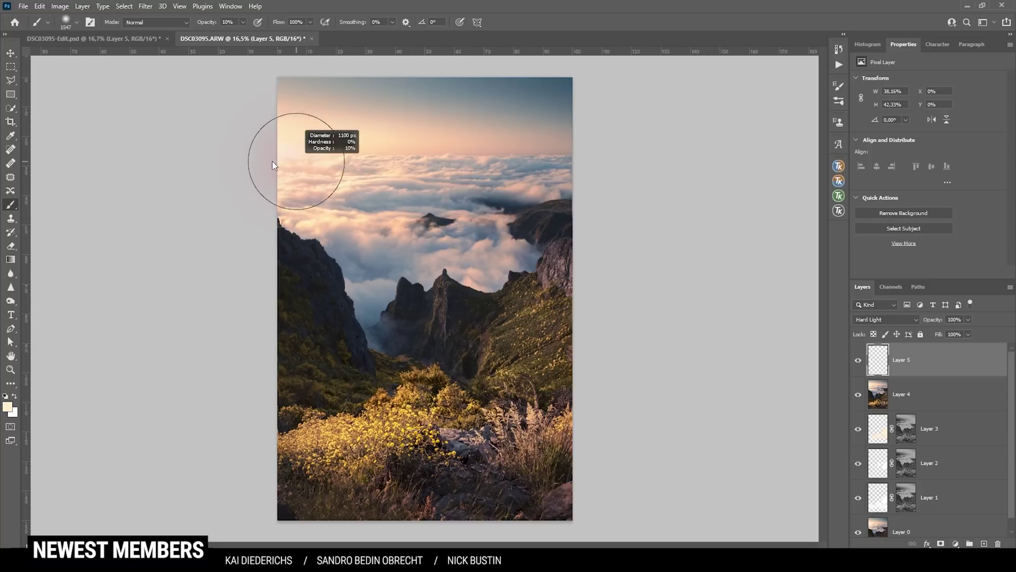
left_click(858, 360)
left_click(858, 361)
left_click(858, 362)
left_click(859, 361)
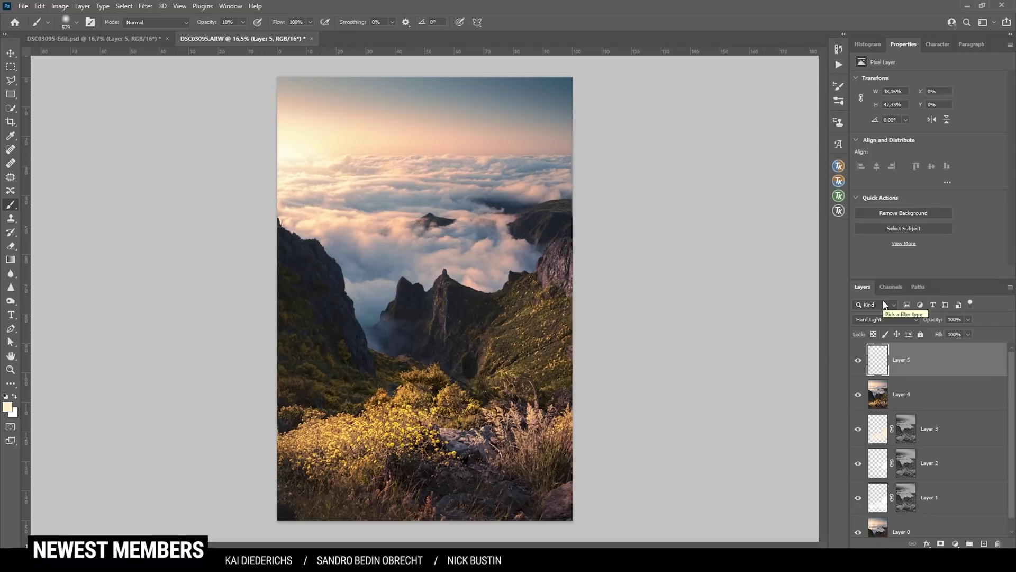
Add a new Overlay layer and give it a Darks-2 luminosity mask from TK RapidMask2
left_click(985, 543)
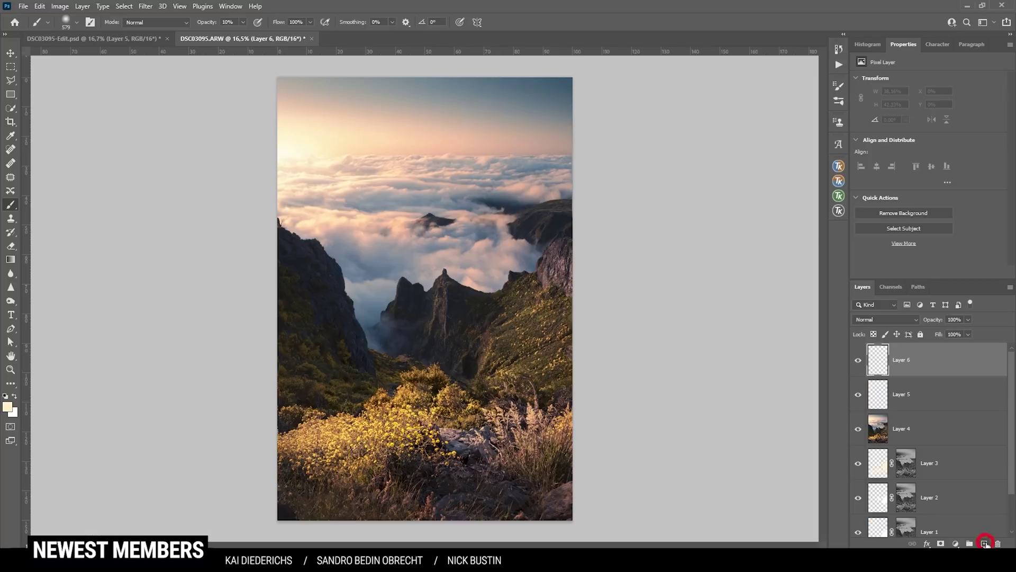
left_click(904, 319)
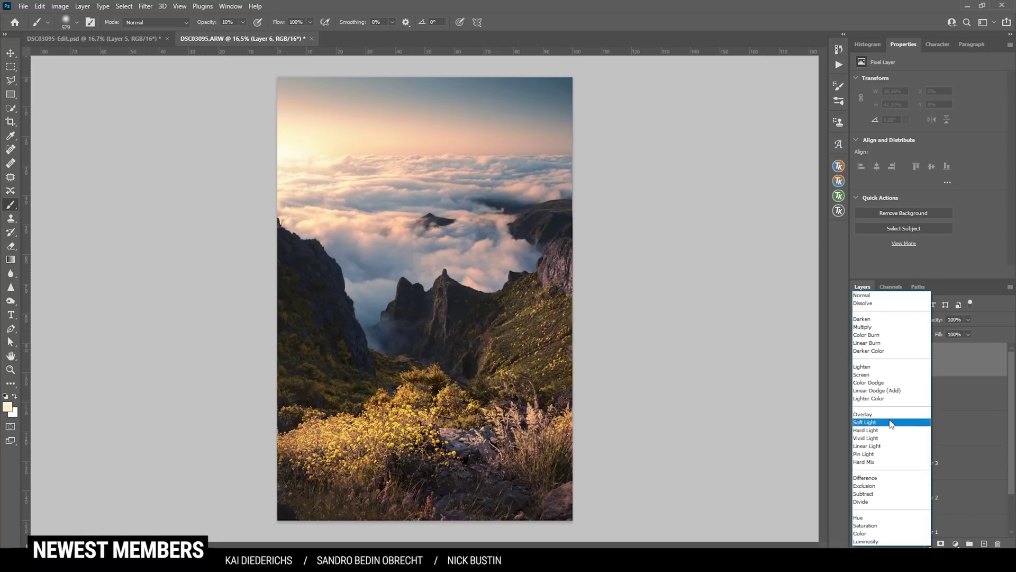
left_click(889, 414)
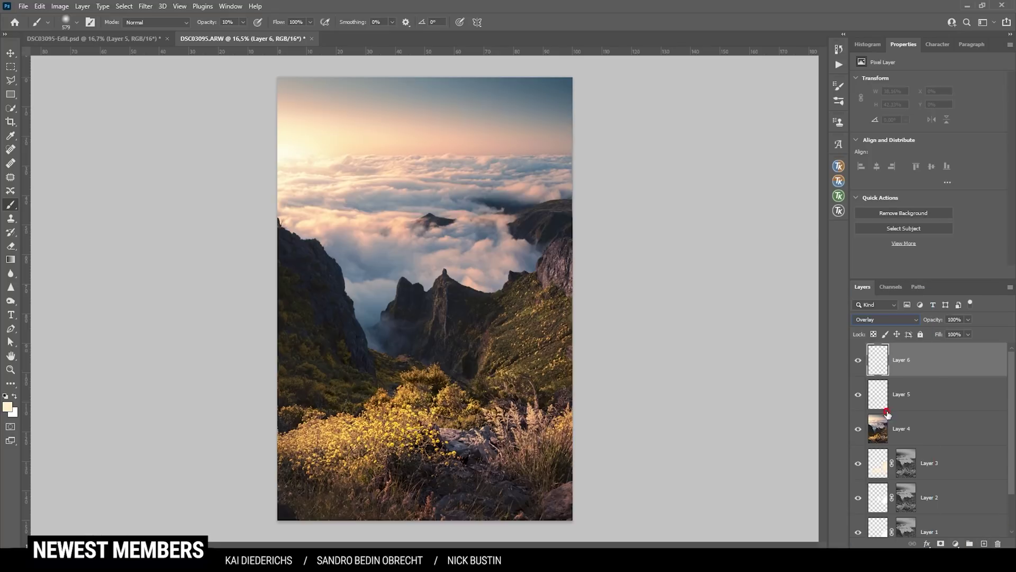
left_click(840, 196)
left_click(760, 214)
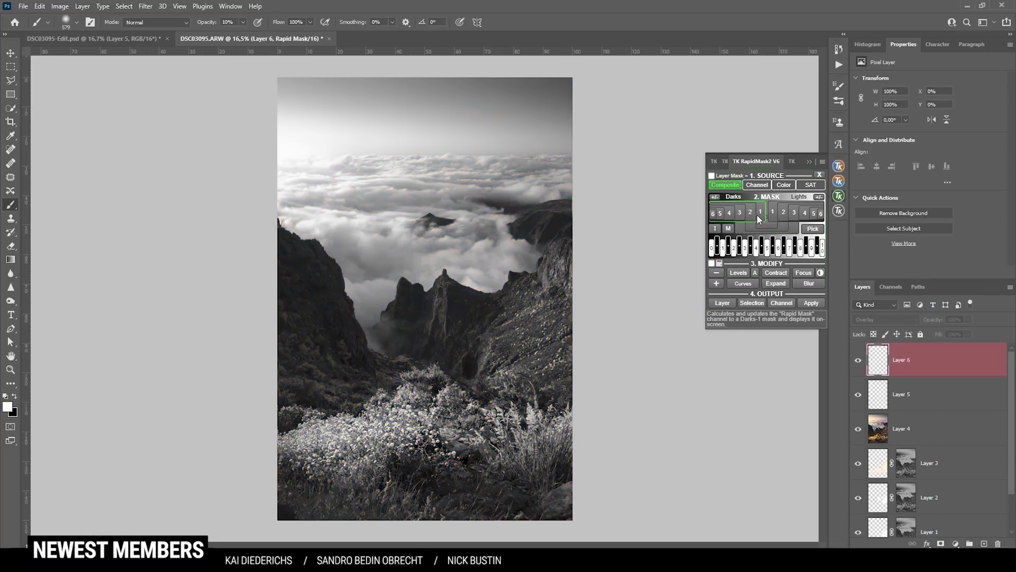
left_click(759, 216)
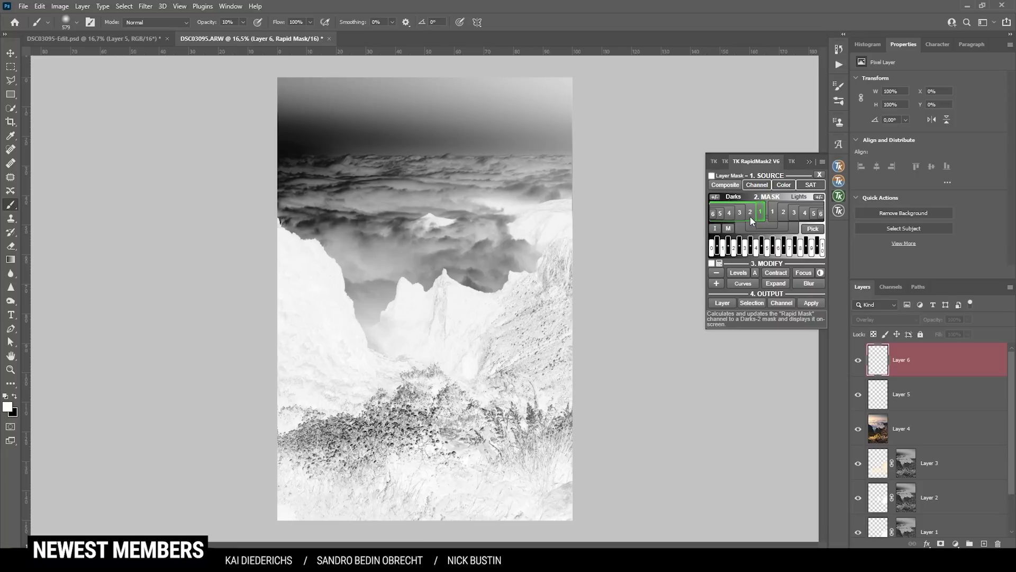
left_click(751, 215)
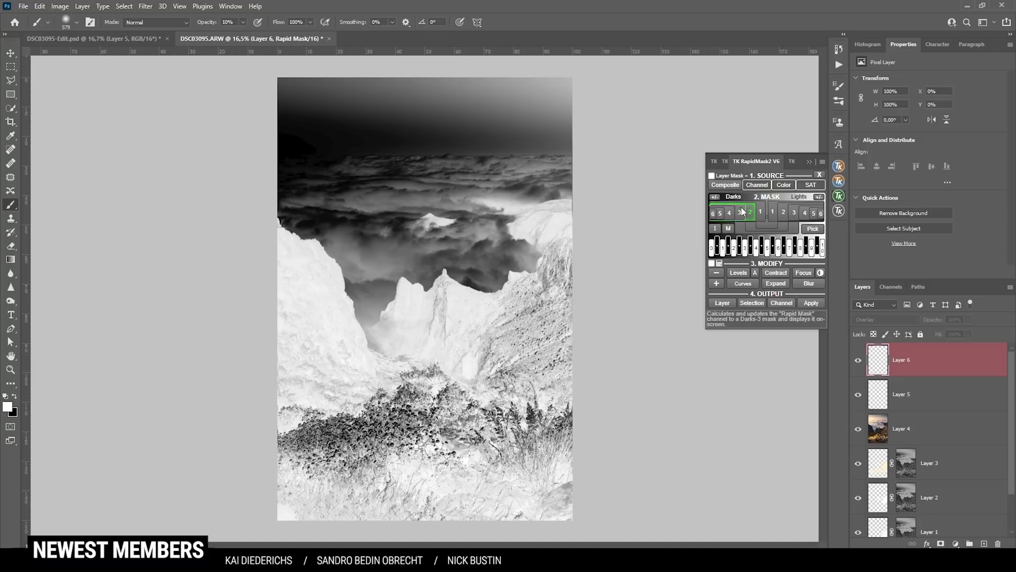
left_click(712, 175)
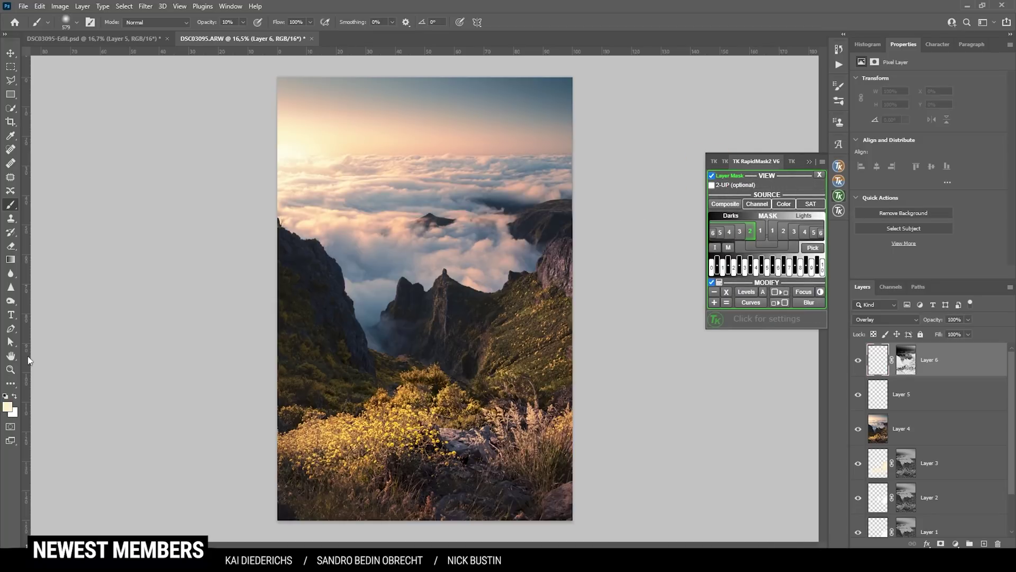
Set the foreground colour to a dark slate blue
left_click(11, 404)
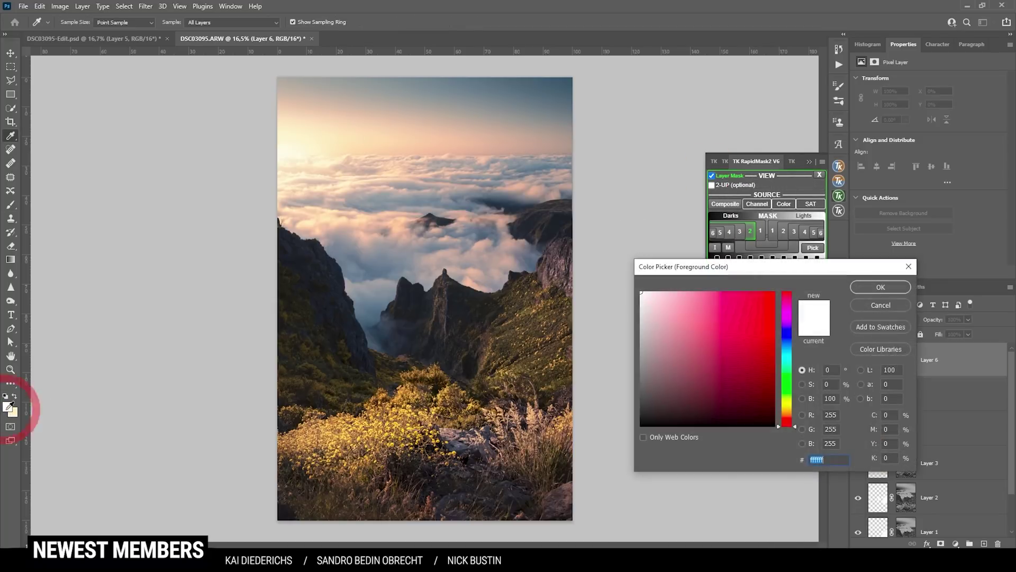
left_click_drag(626, 388, 604, 438)
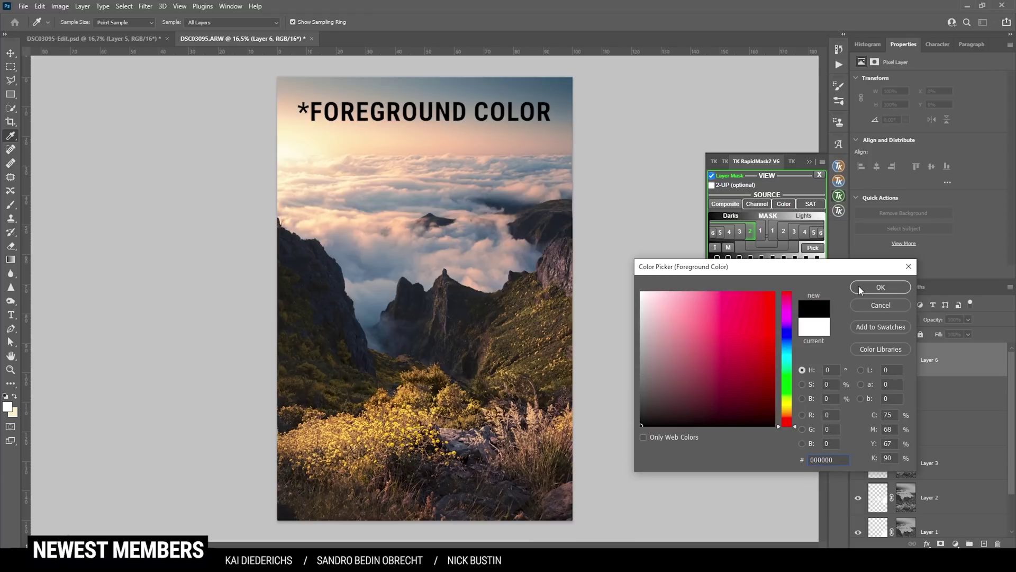
left_click(789, 342)
left_click_drag(703, 416, 678, 409)
key("Return")
Burn the clouds and left cliffs with a 38% opacity brush, then hide the layer to compare
key("b")
left_click(243, 21)
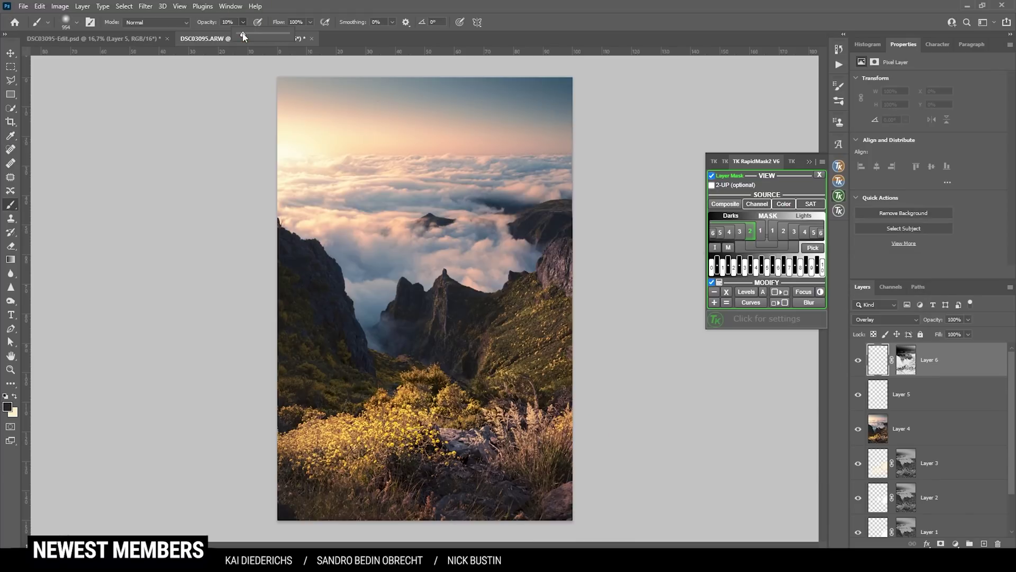
left_click_drag(248, 35, 256, 35)
mouse_move(290, 283)
left_mouse_down()
mouse_move(276, 252)
mouse_move(317, 270)
mouse_move(344, 312)
mouse_move(334, 319)
mouse_move(344, 350)
mouse_move(454, 337)
mouse_move(403, 308)
mouse_move(459, 338)
mouse_move(424, 316)
mouse_move(430, 229)
left_mouse_up()
mouse_move(438, 229)
left_mouse_down()
mouse_move(551, 215)
mouse_move(504, 198)
mouse_move(501, 179)
mouse_move(538, 173)
left_mouse_up()
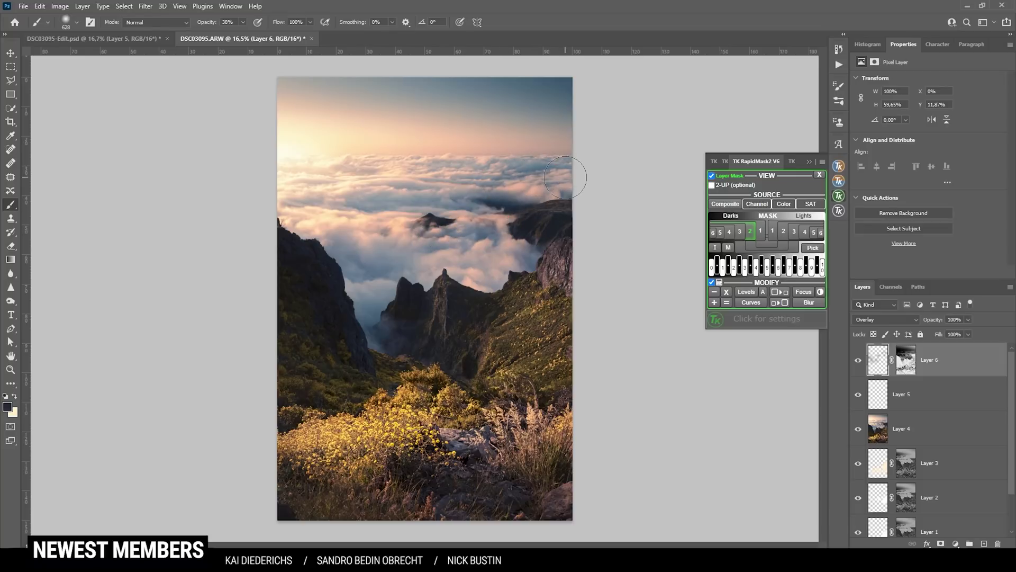
mouse_move(373, 185)
left_mouse_down()
mouse_move(294, 196)
mouse_move(366, 232)
left_mouse_up()
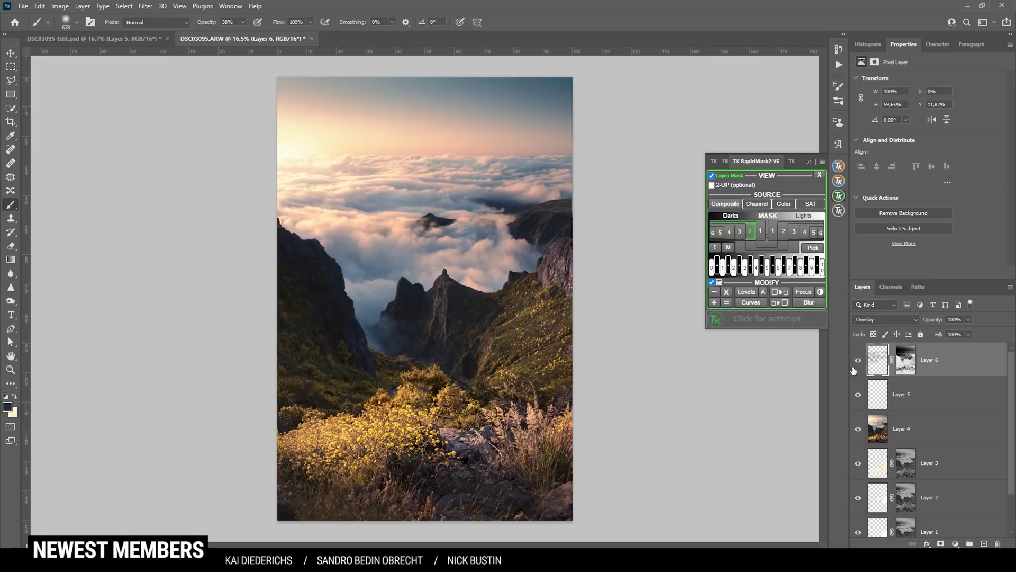
mouse_move(381, 380)
left_mouse_down()
mouse_move(299, 362)
mouse_move(288, 390)
left_mouse_up()
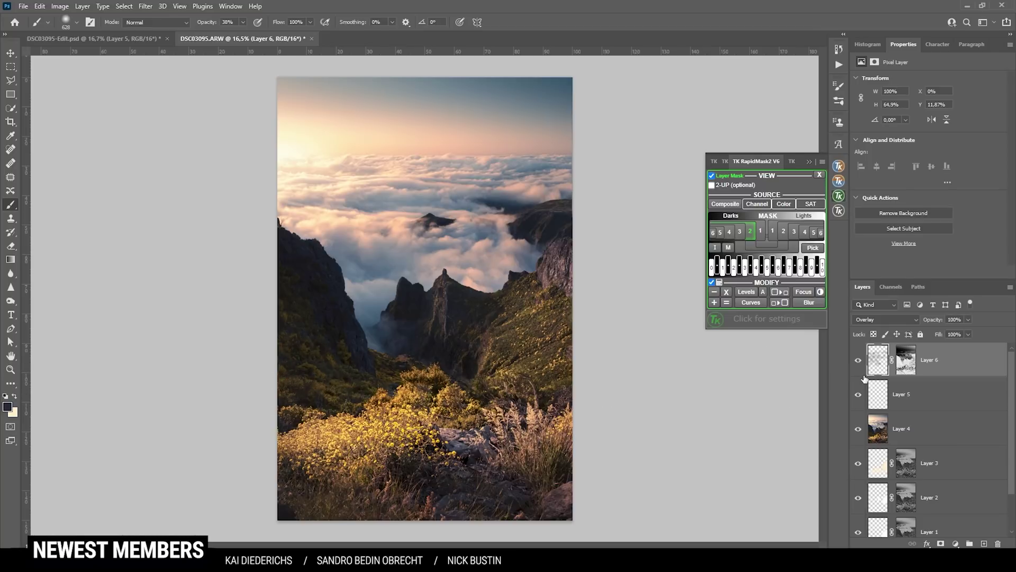
left_click(858, 360)
Show the burn layer again and add a new Overlay layer with a Lights-1 luminosity mask
left_click(859, 362)
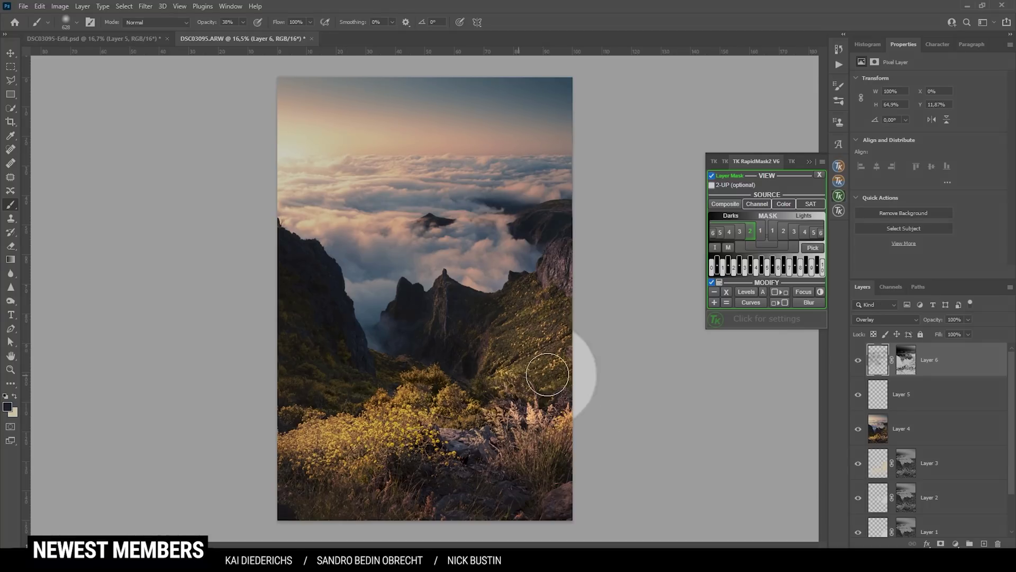
mouse_move(556, 374)
left_mouse_down()
mouse_move(540, 377)
mouse_move(527, 341)
left_mouse_up()
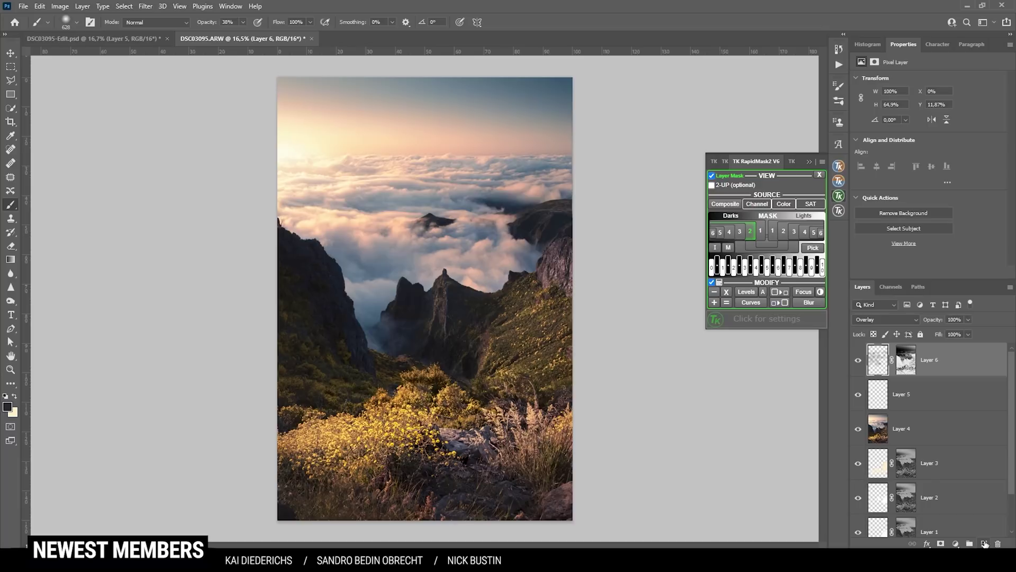
left_click(985, 544)
left_click(892, 320)
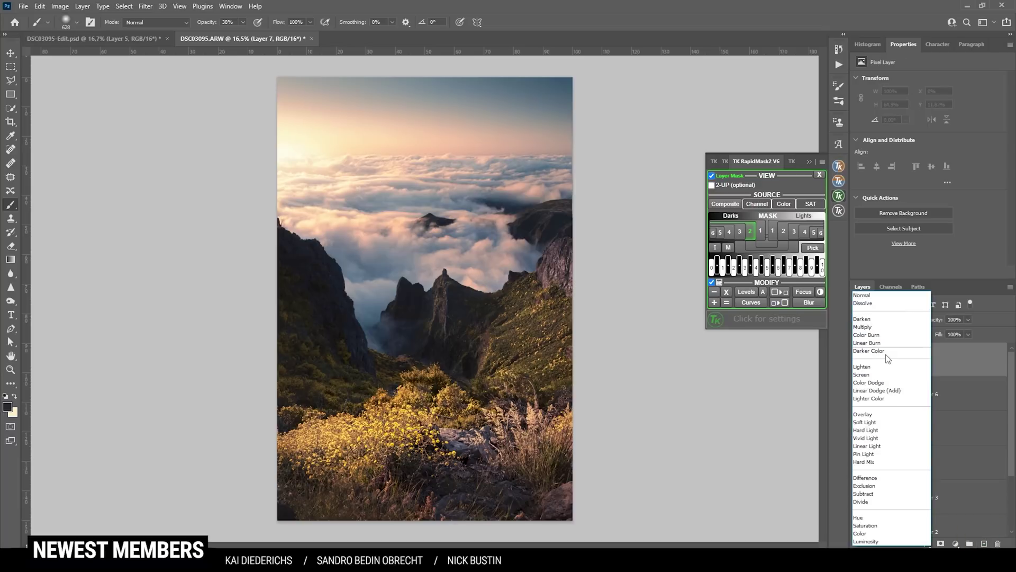
left_click(883, 414)
left_click(840, 181)
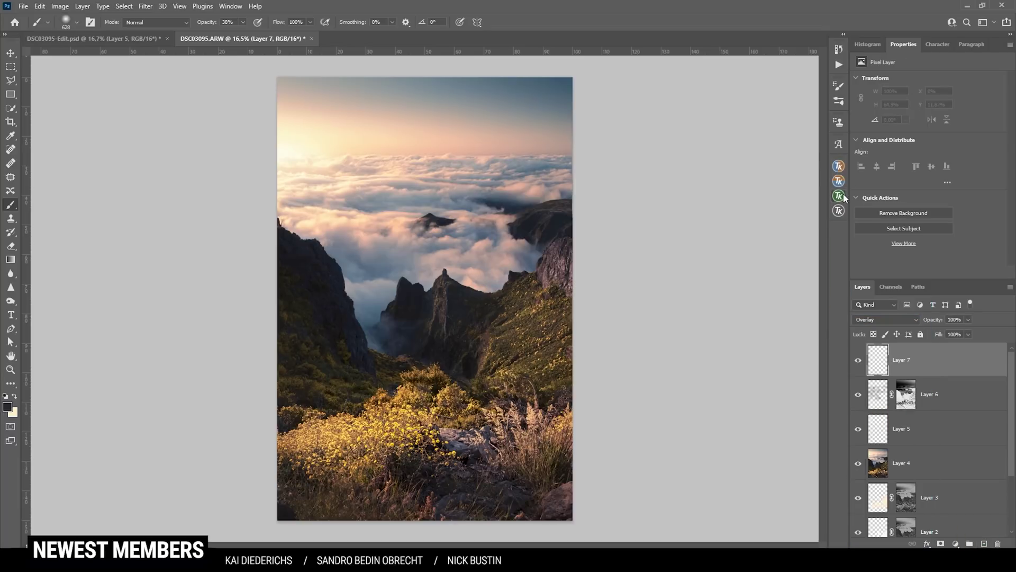
left_click(839, 195)
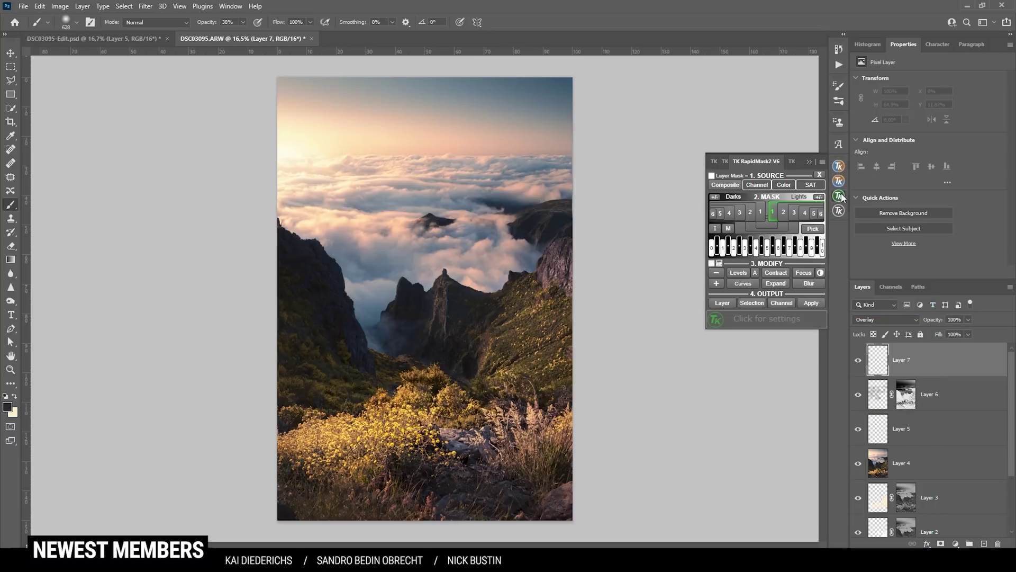
left_click(783, 215)
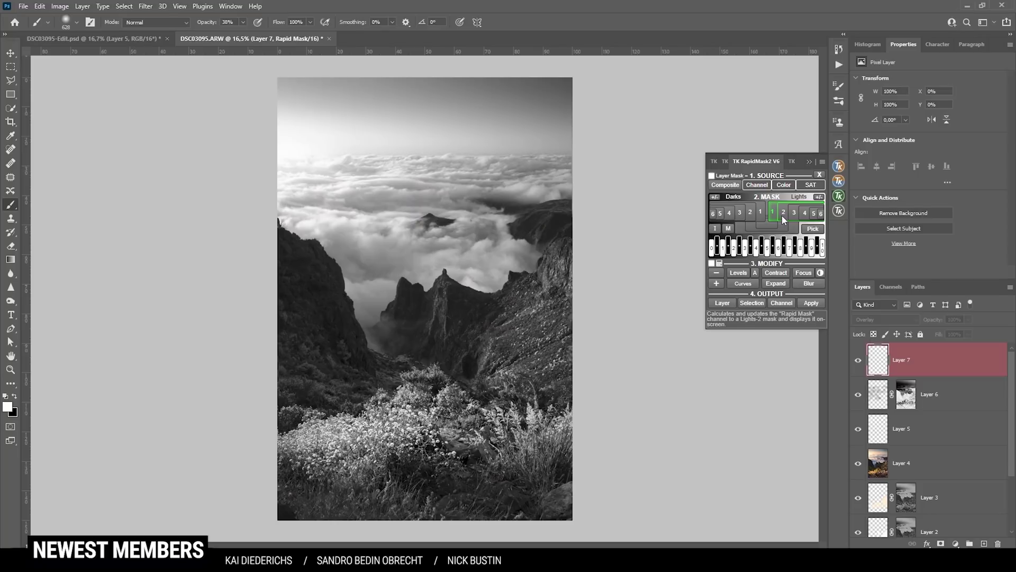
left_click(775, 216)
left_click(711, 175)
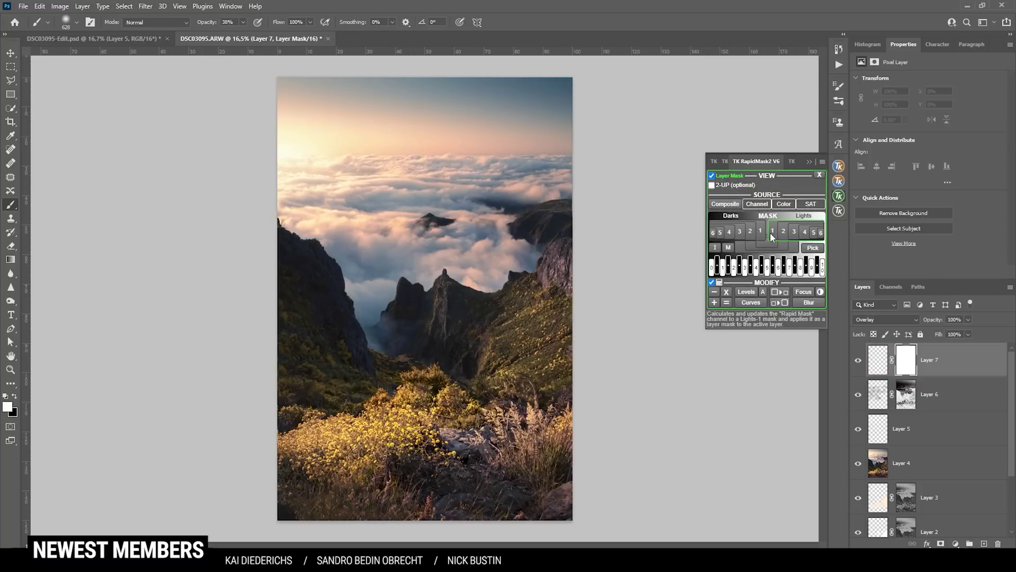
left_click(772, 233)
left_click(809, 162)
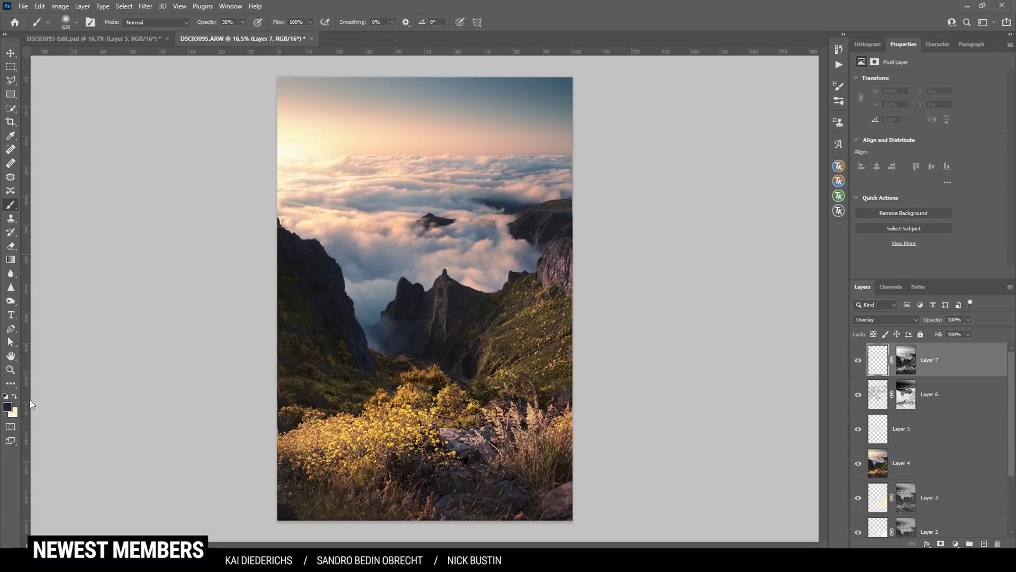
With the cream colour, brush light over the right slope's greenery and the lower foreground
left_click(15, 396)
right_click(522, 336, "alt")
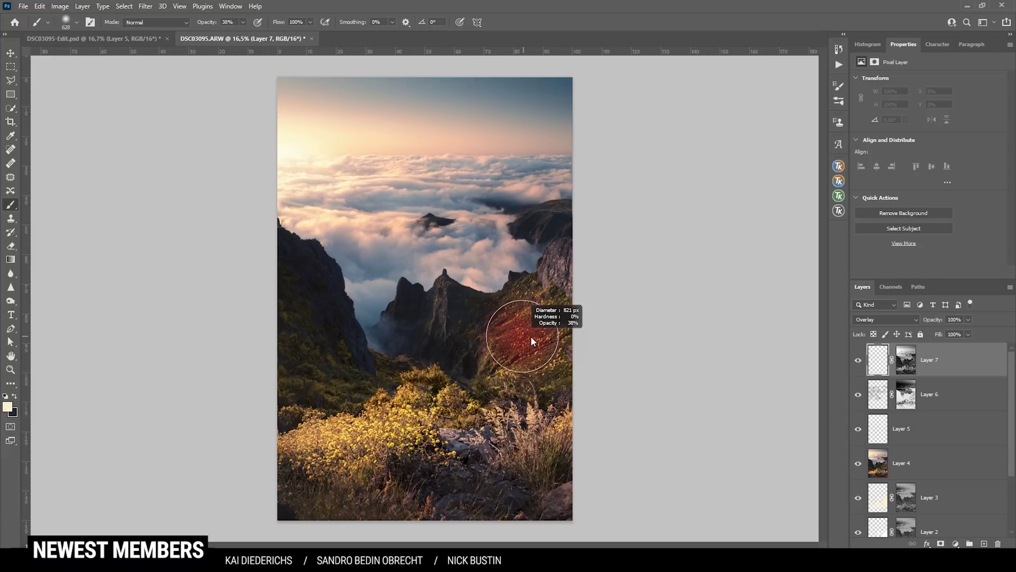
mouse_move(522, 336)
left_mouse_down()
mouse_move(526, 303)
mouse_move(513, 347)
mouse_move(536, 366)
mouse_move(559, 268)
mouse_move(564, 323)
mouse_move(522, 317)
left_mouse_up()
right_click(522, 318, "alt")
left_click_drag(438, 310, 443, 289)
left_click(859, 361)
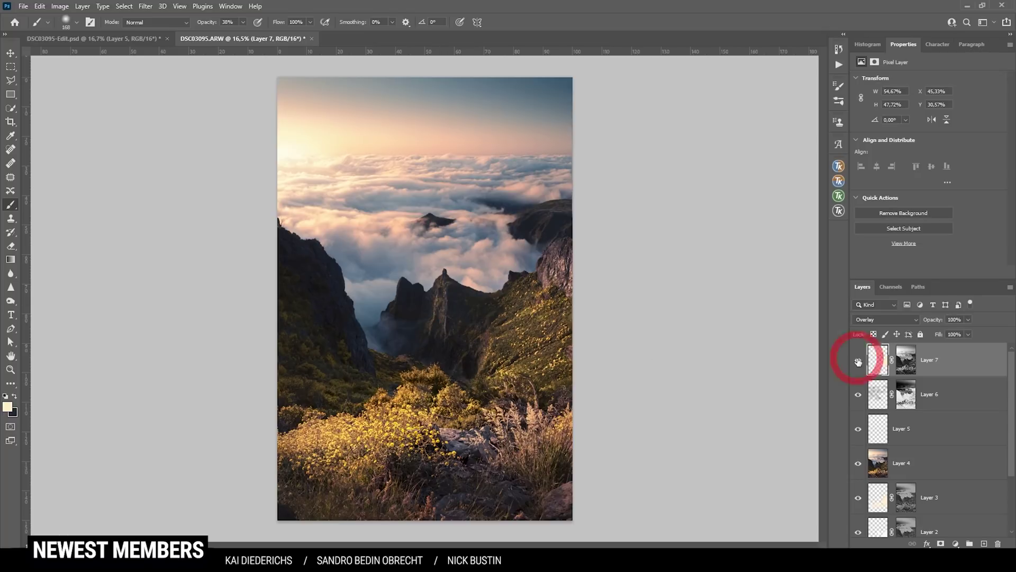
right_click(431, 317, "alt")
mouse_move(306, 469)
left_mouse_down()
mouse_move(476, 465)
mouse_move(675, 342)
left_mouse_up()
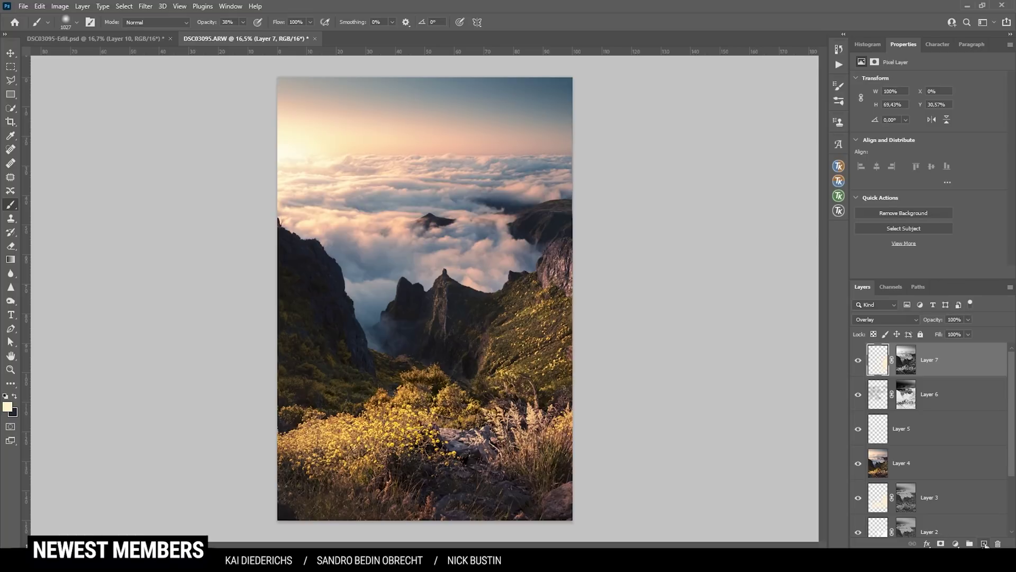
left_click(985, 544)
Set the new layer to Overlay, pick orange ffcb71, and mask it to the brightest tones
left_click(883, 319)
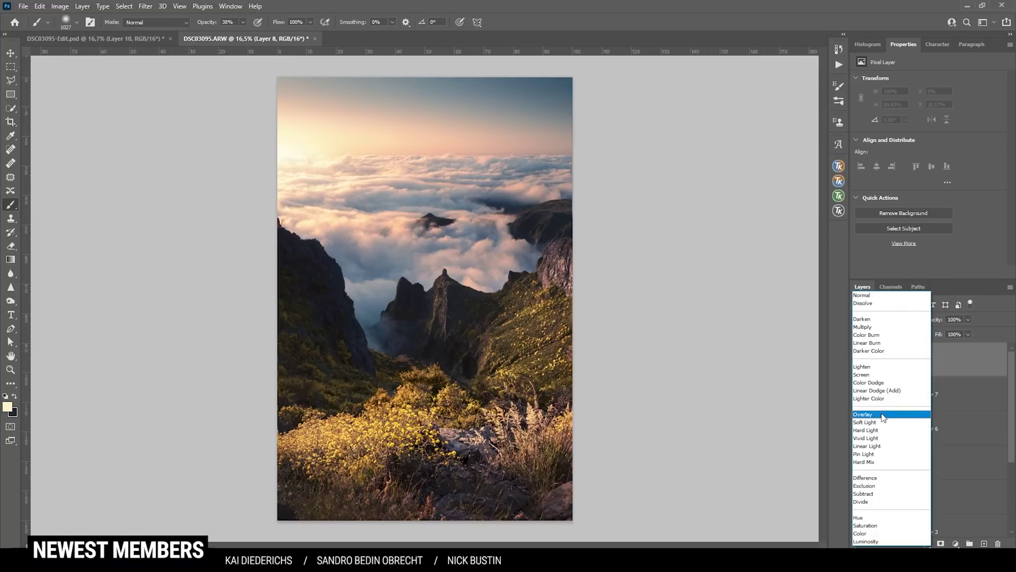
left_click(883, 415)
left_click(7, 406)
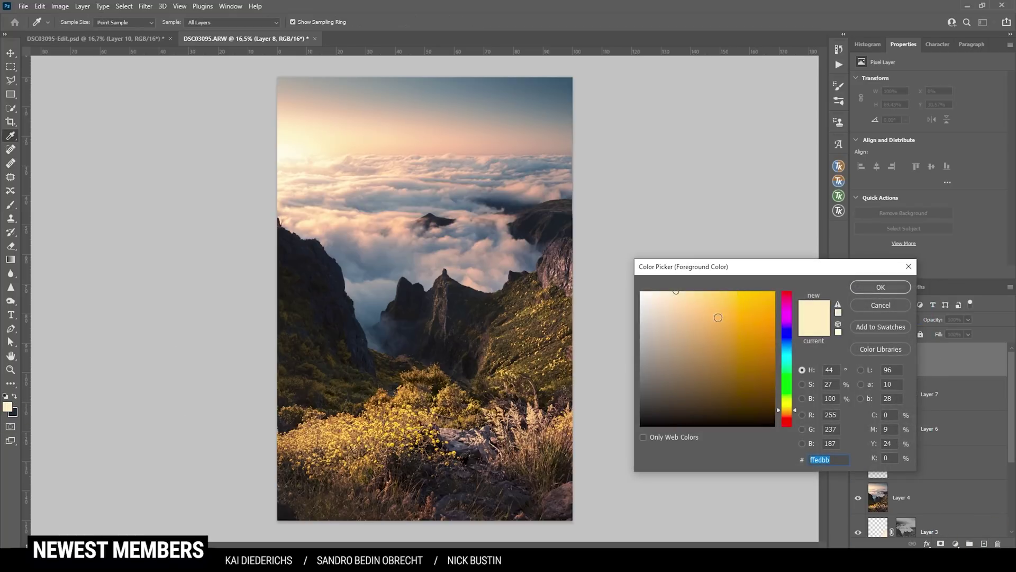
left_click(715, 291)
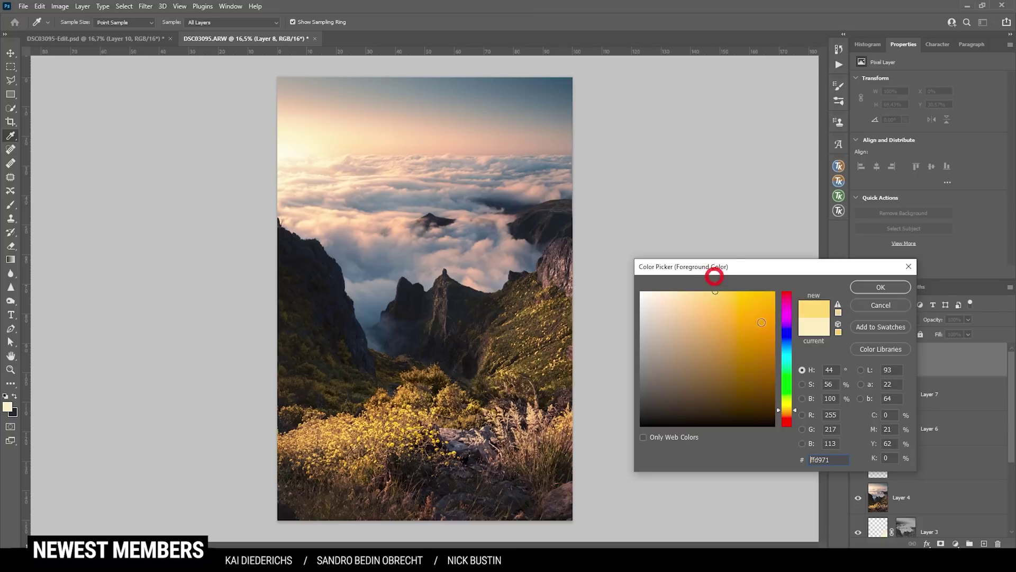
left_click(789, 412)
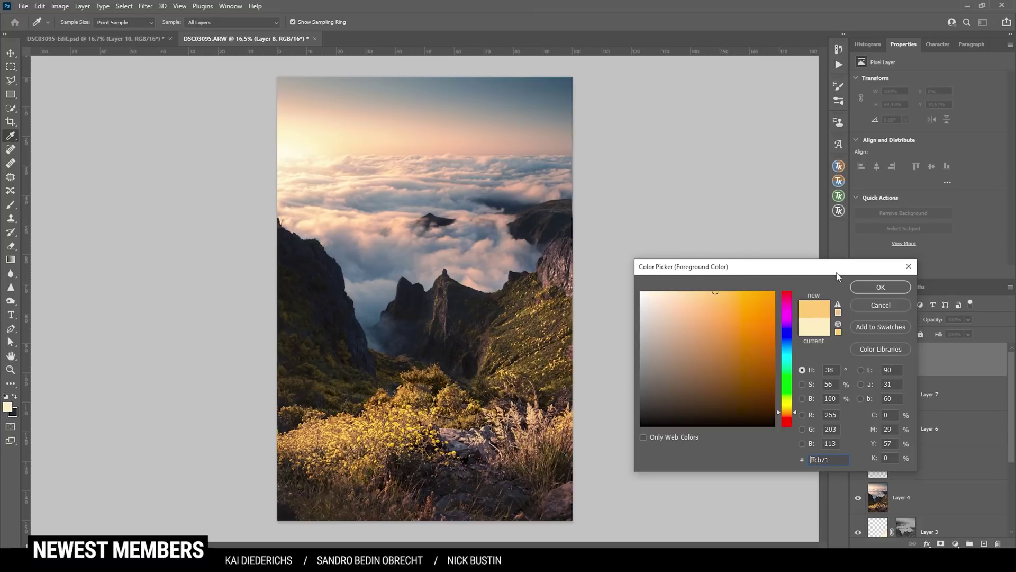
left_click(880, 287)
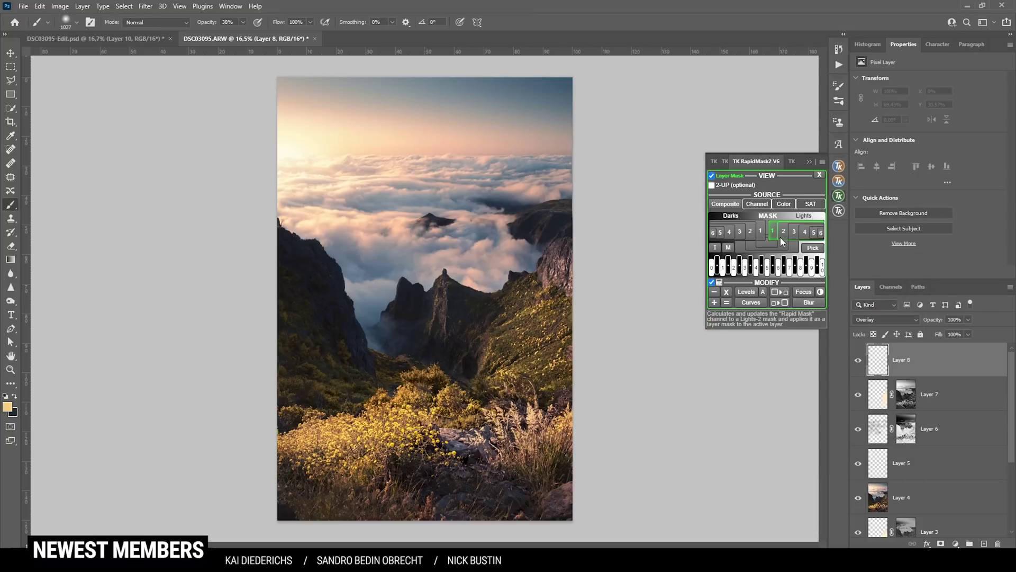
left_click(774, 230)
Paint warm light over the sunlit rocks, grass and the cliff near the peak with an ~800 px brush
right_click(522, 340, "alt")
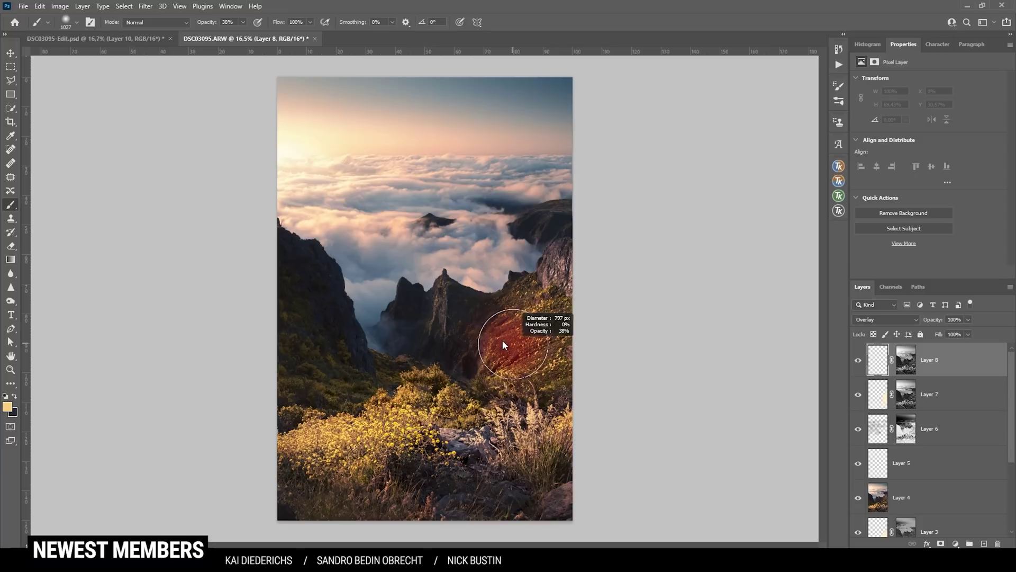
right_click(526, 317, "alt")
mouse_move(573, 275)
left_mouse_down()
mouse_move(545, 347)
mouse_move(552, 273)
mouse_move(529, 363)
mouse_move(476, 313)
mouse_move(431, 315)
left_mouse_up()
right_click(438, 326, "alt")
right_click(440, 311, "alt")
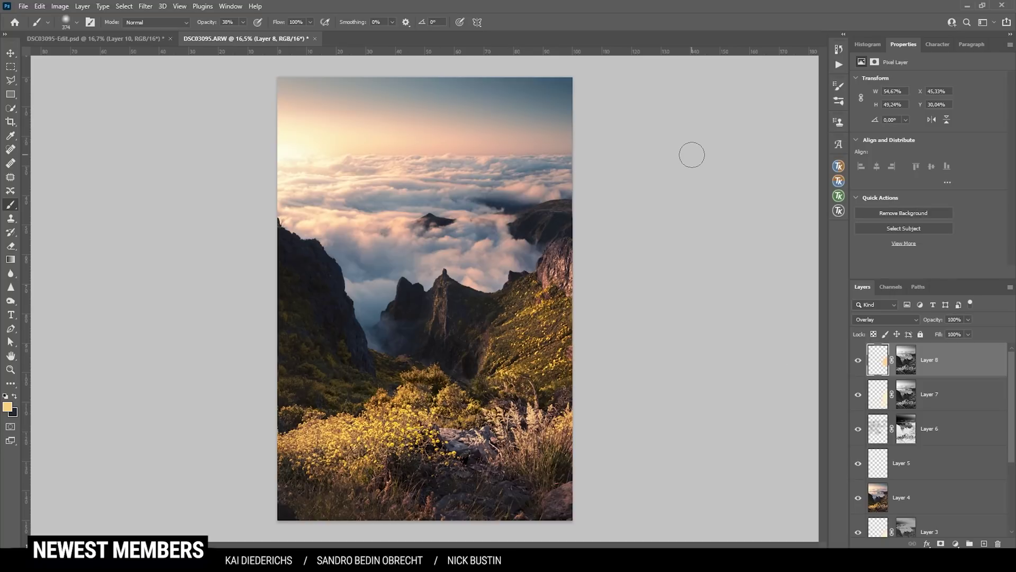
left_click(956, 544)
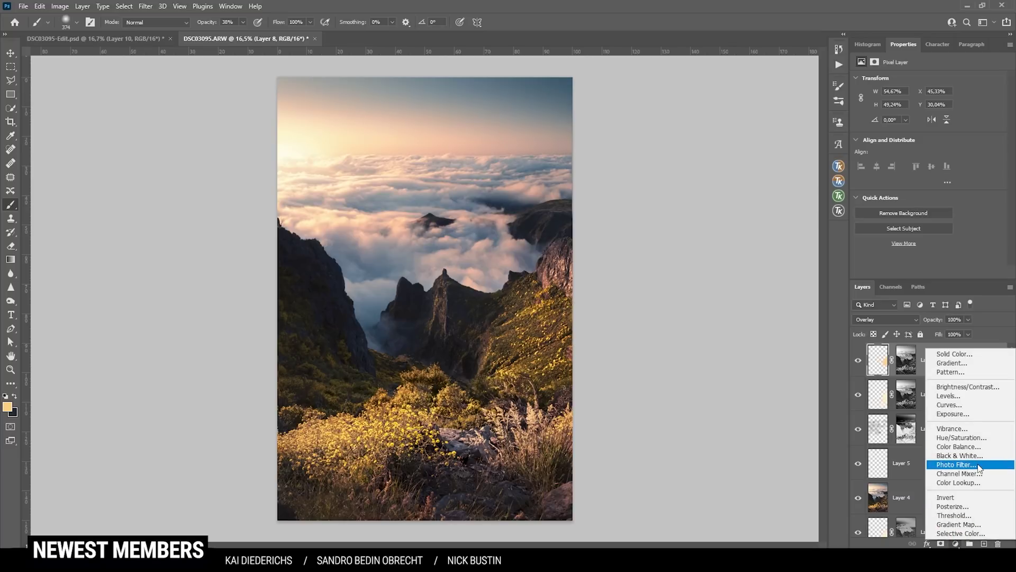
Add a Warming Filter (85) Photo Filter layer and apply a lights luminosity mask to it
left_click(979, 468)
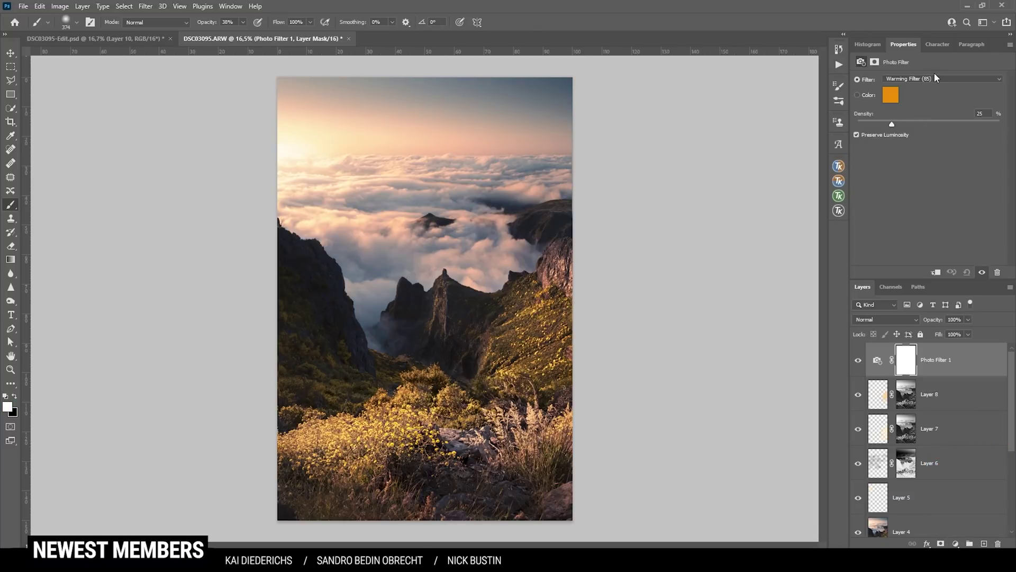
left_click(859, 361)
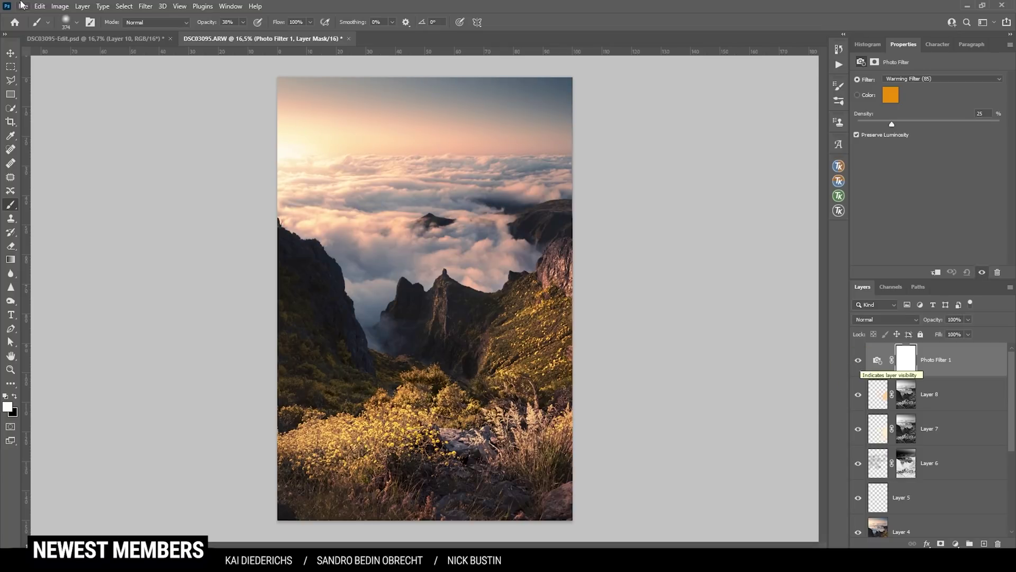
left_click(840, 197)
left_click(711, 177)
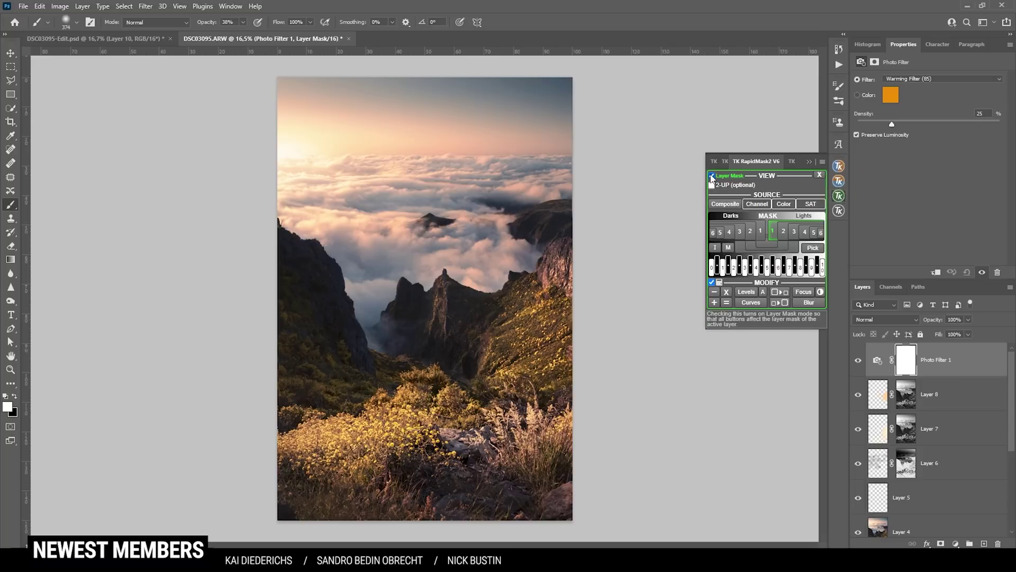
left_click(782, 215)
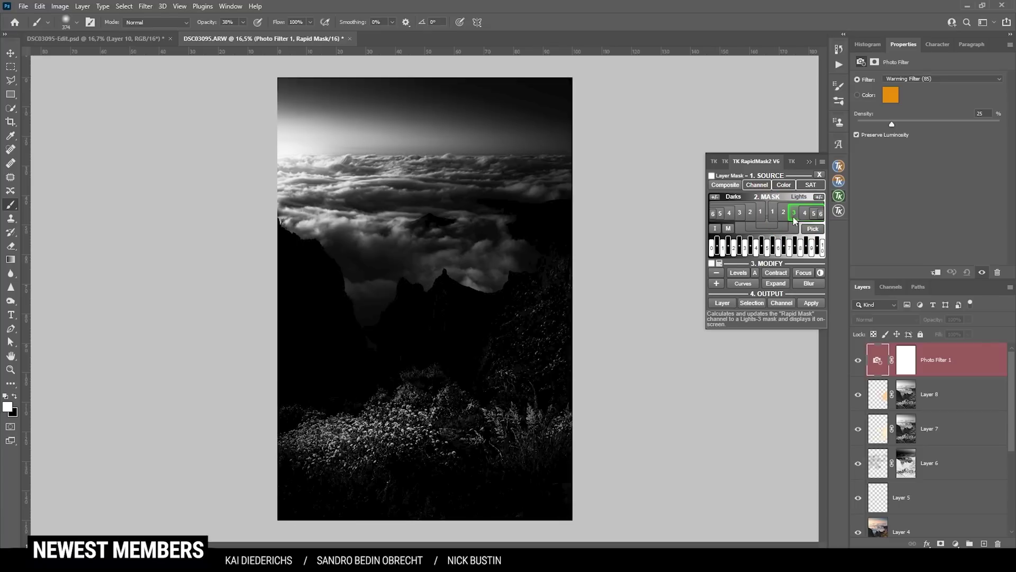
left_click(712, 176)
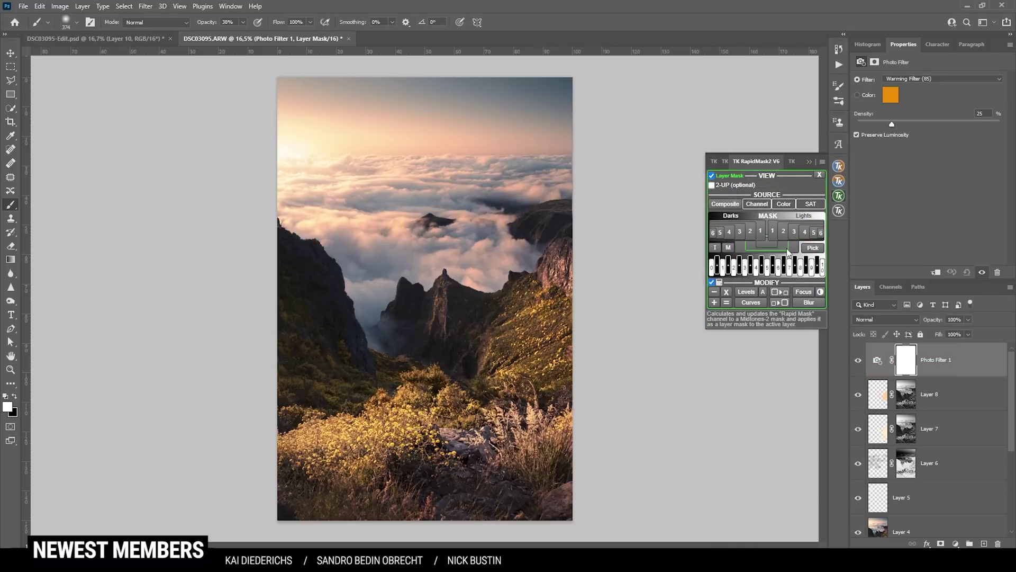
Compare the warming filter on and off and set its density to 60%
left_click(878, 361)
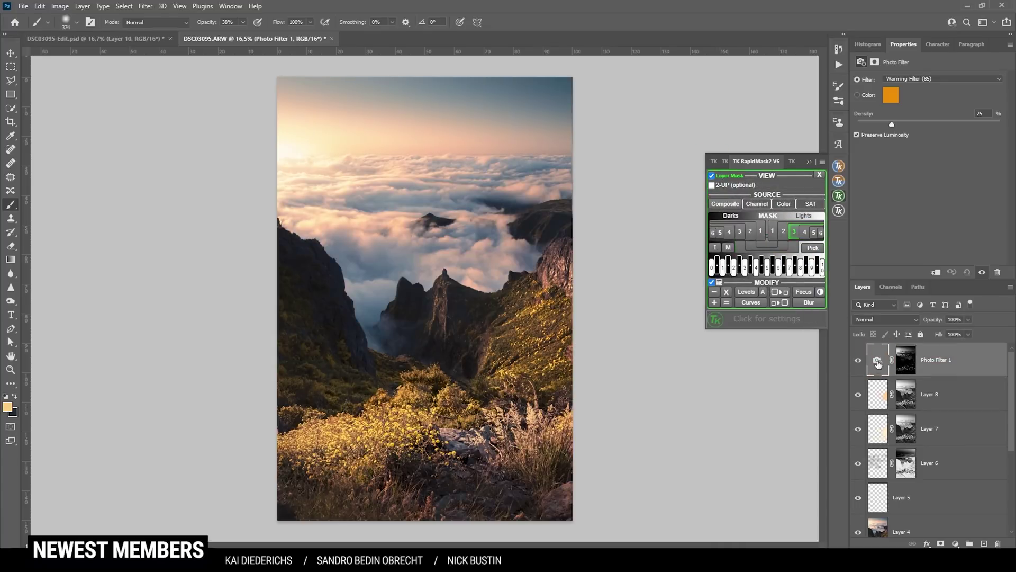
left_click(859, 363)
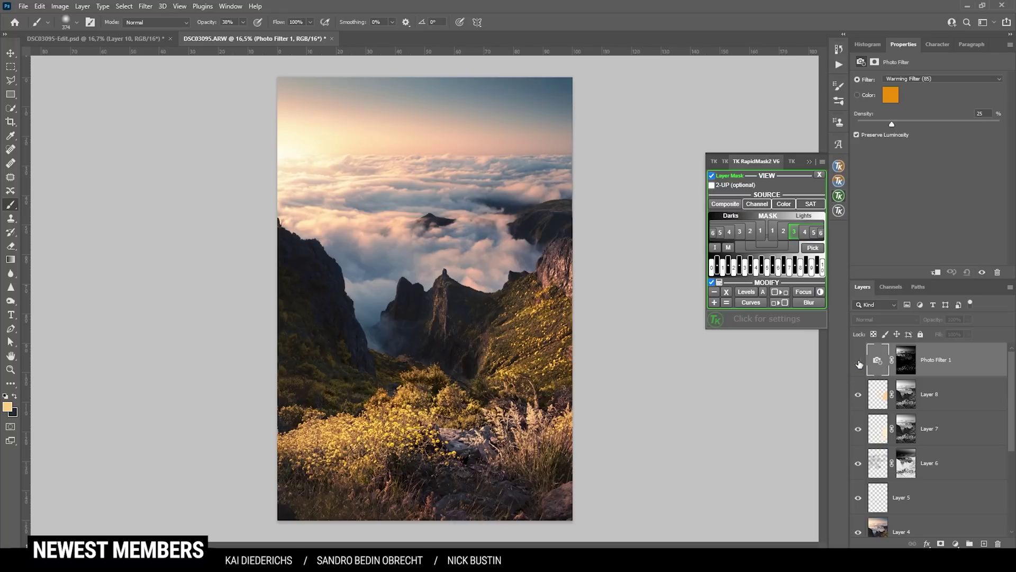
left_click(859, 363)
left_click(858, 362)
left_click(859, 363)
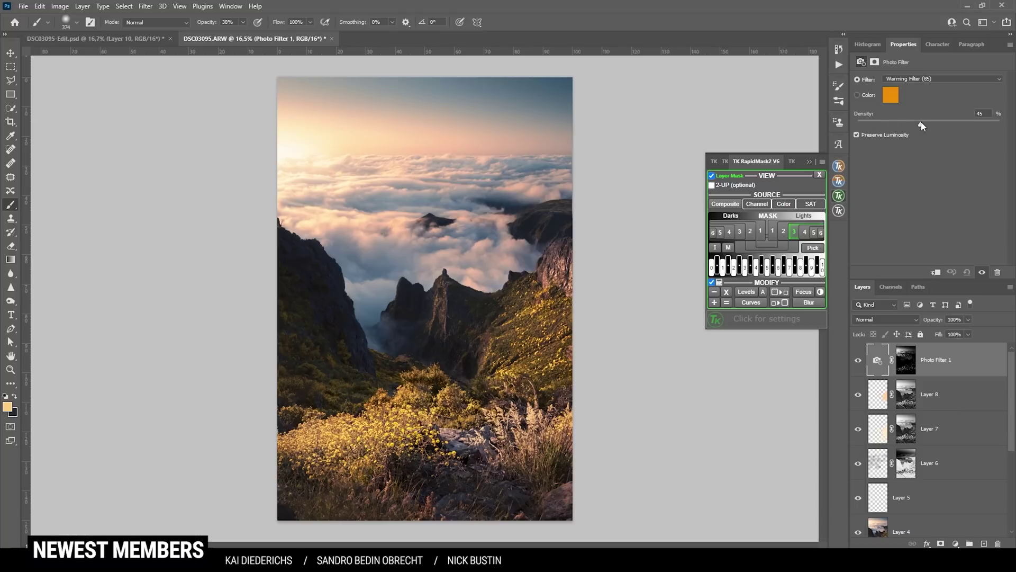
left_click_drag(949, 124, 942, 124)
left_click(956, 544)
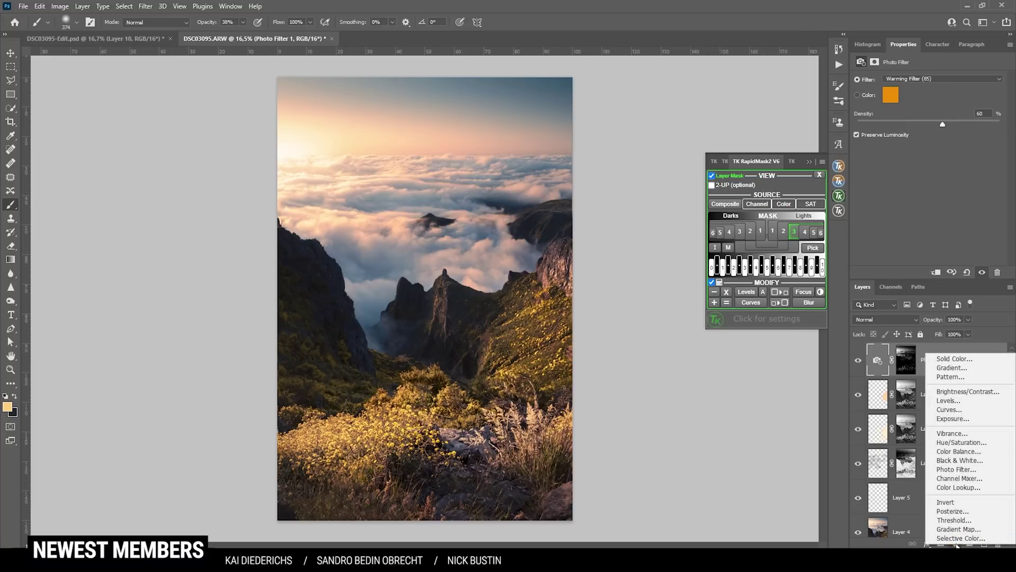
Add a Cooling Filter (82) Photo Filter layer masked to the Darks-3 shadows
left_click(976, 471)
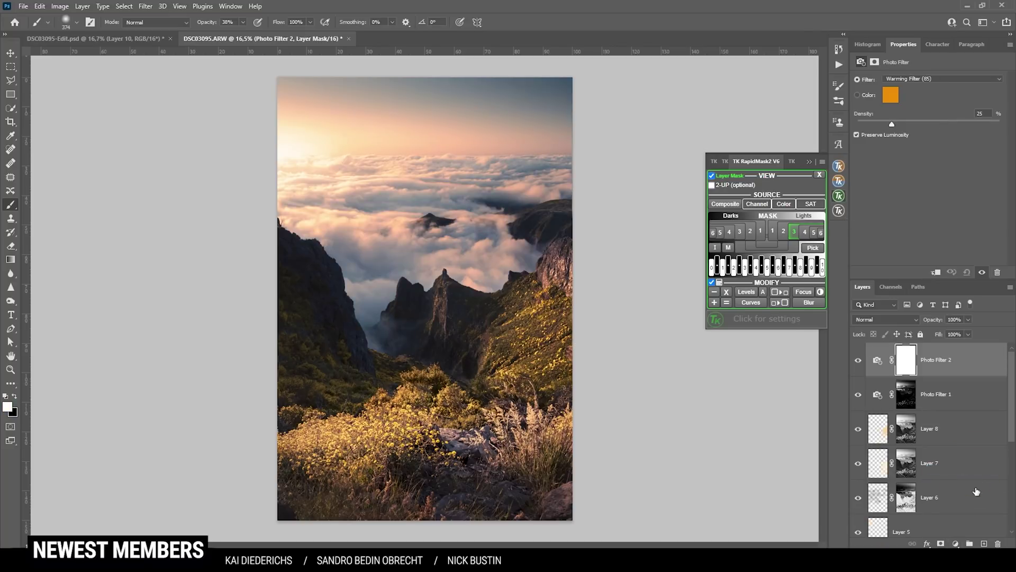
left_click(930, 80)
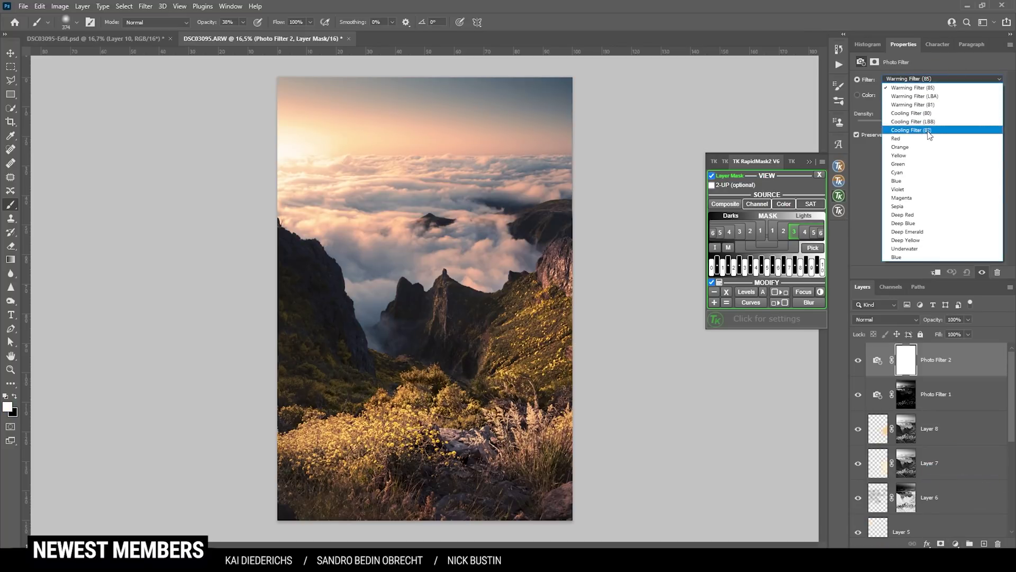
left_click(932, 131)
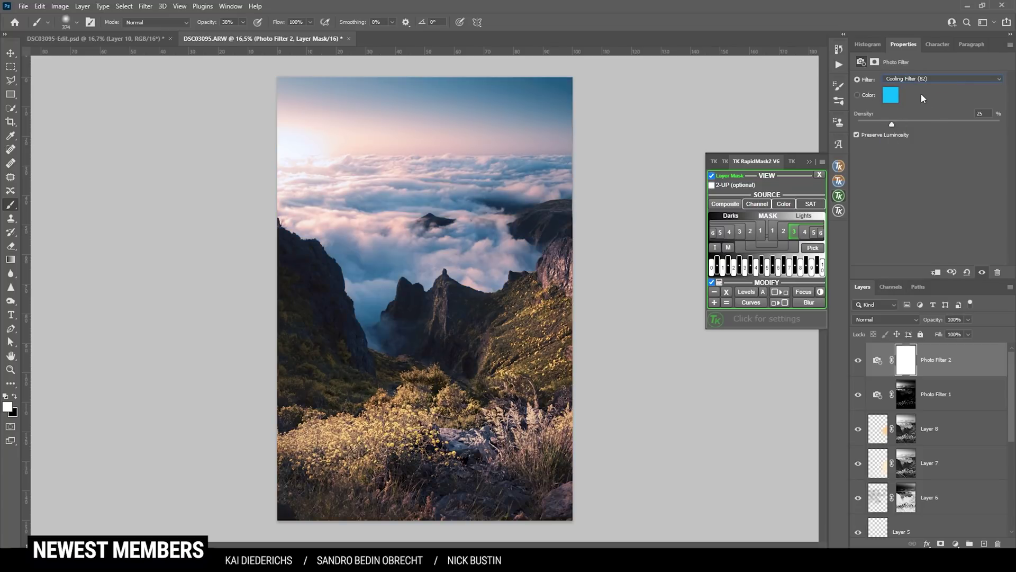
left_click(712, 175)
left_click(754, 214)
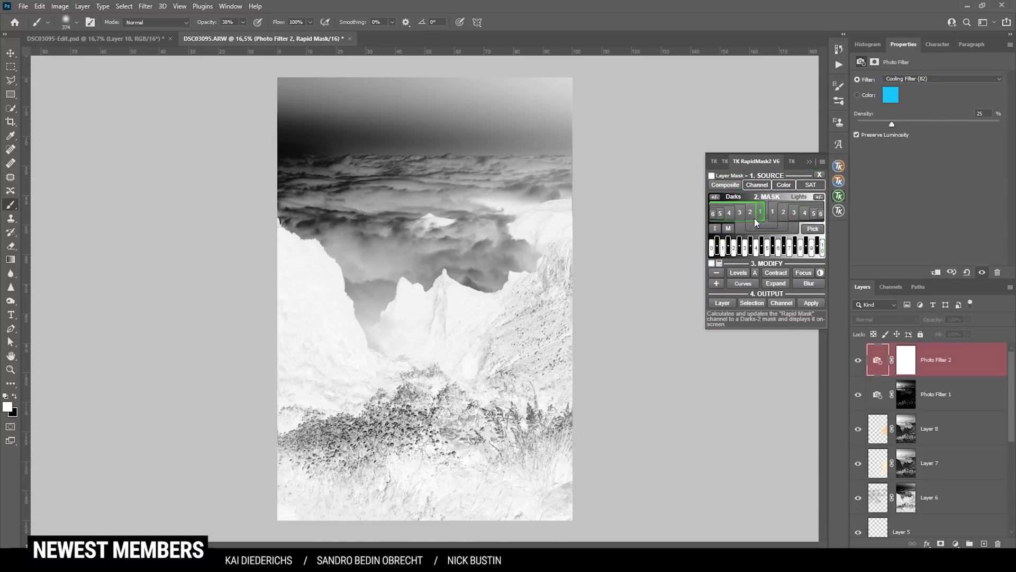
left_click(745, 214)
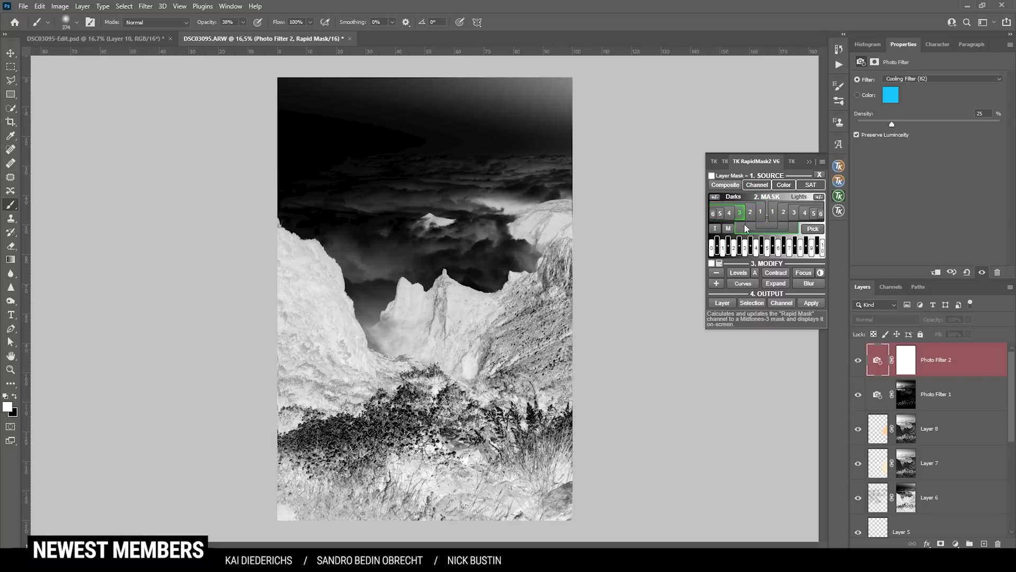
left_click(712, 176)
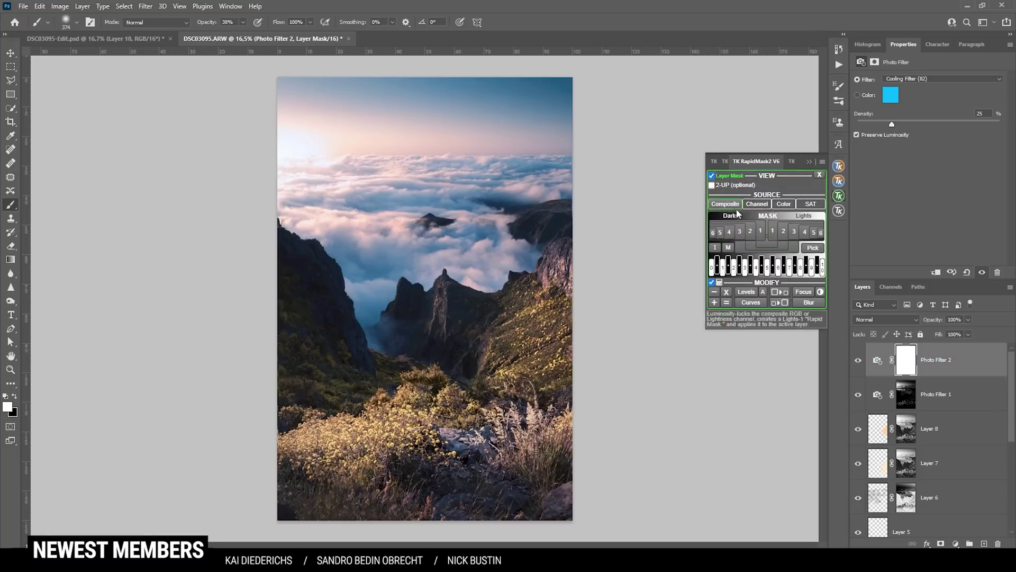
Set the cooling filter density to 32% after comparing, and collapse the RapidMask panel
left_click(858, 363)
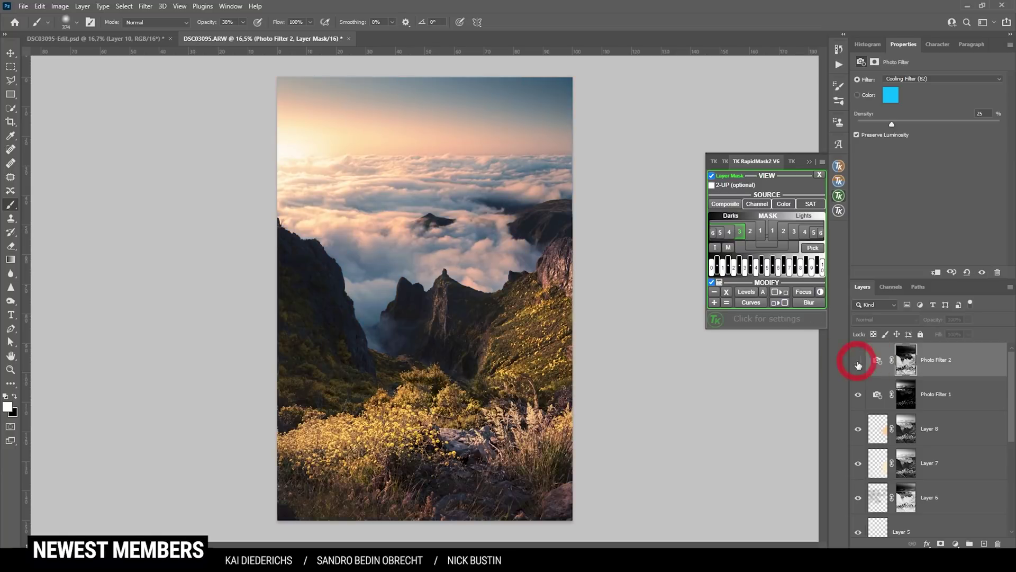
left_click(858, 362)
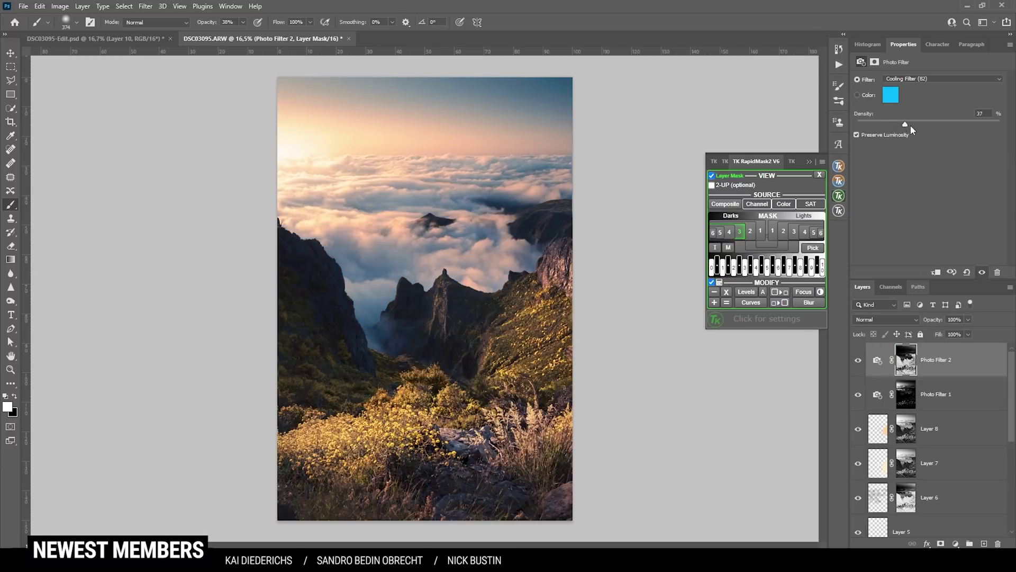
left_click_drag(921, 130, 902, 126)
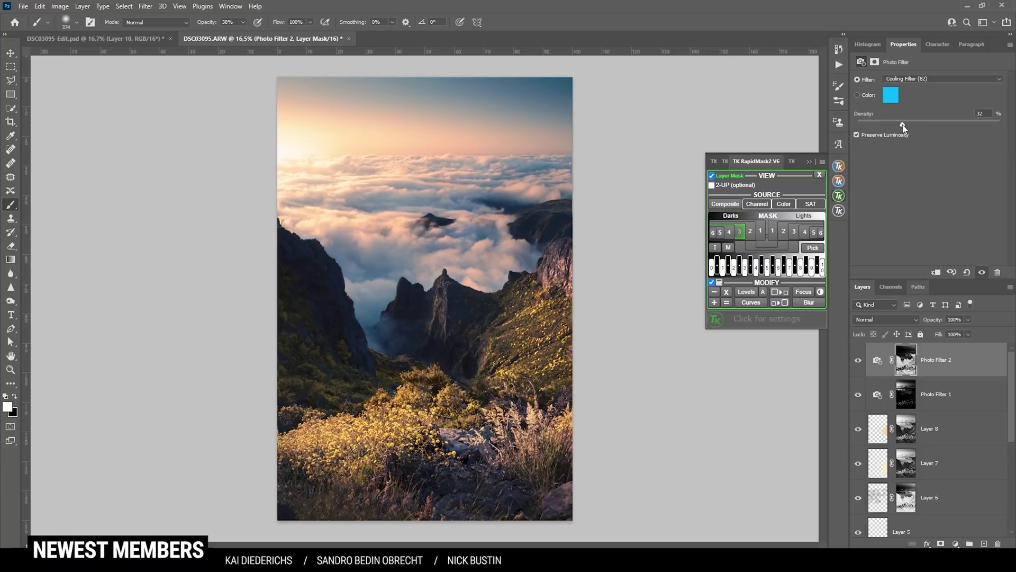
left_click(858, 361)
left_click(858, 361)
left_click(810, 161)
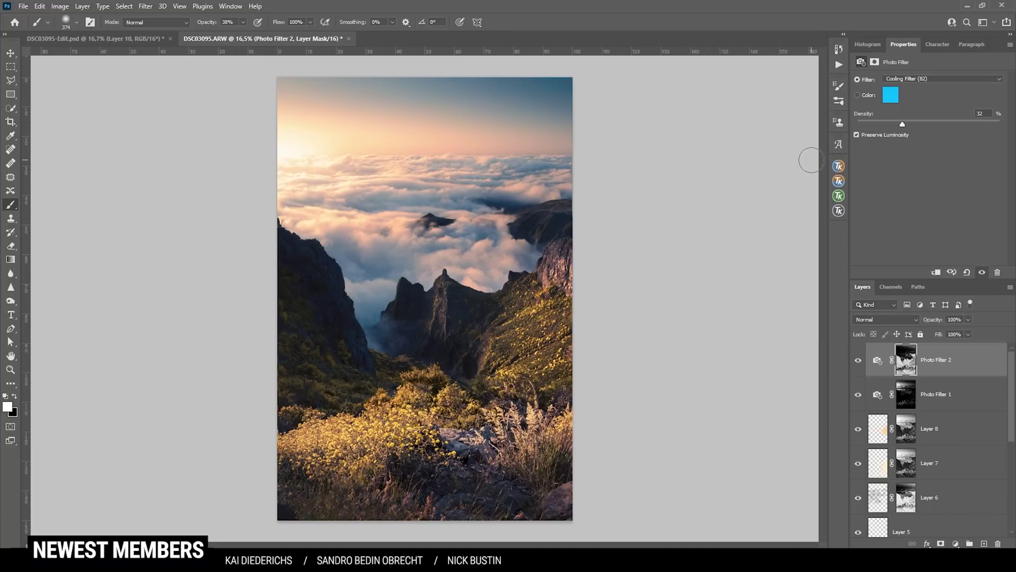